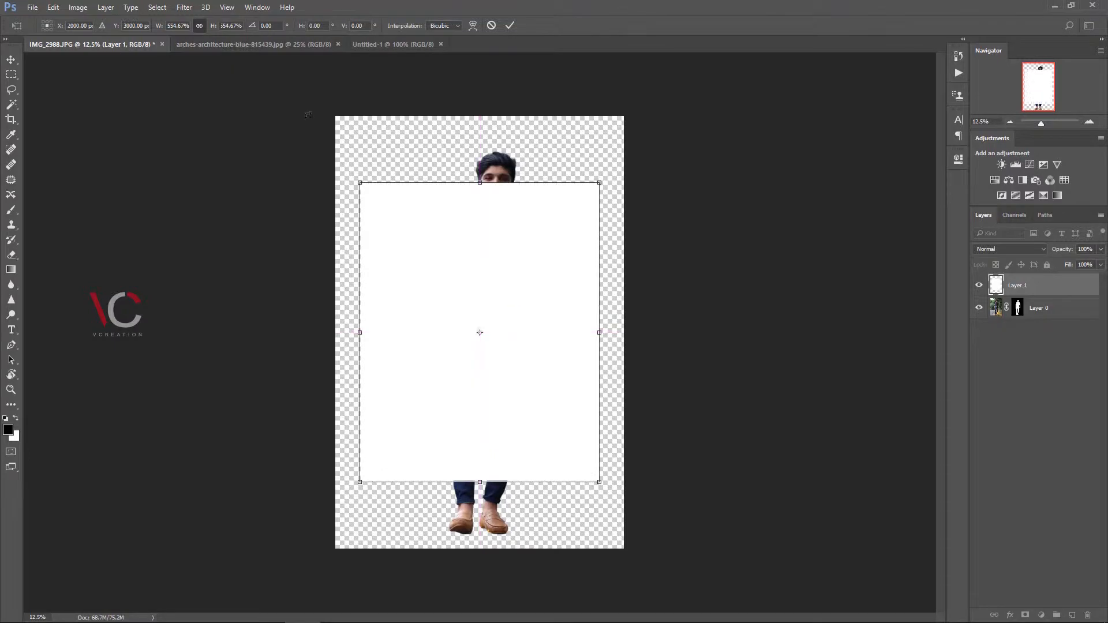
Step: Enlarge the white rectangle on Layer 1 proportionally to 665.67% so it spans the full canvas width
drag(211, 30, 278, 55)
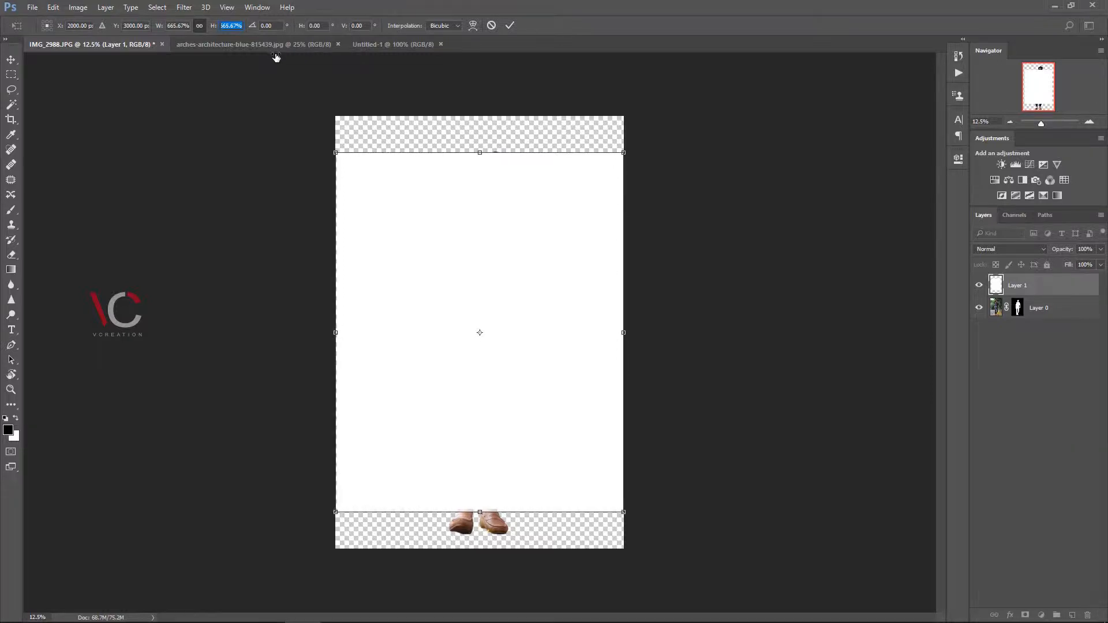
key(Return)
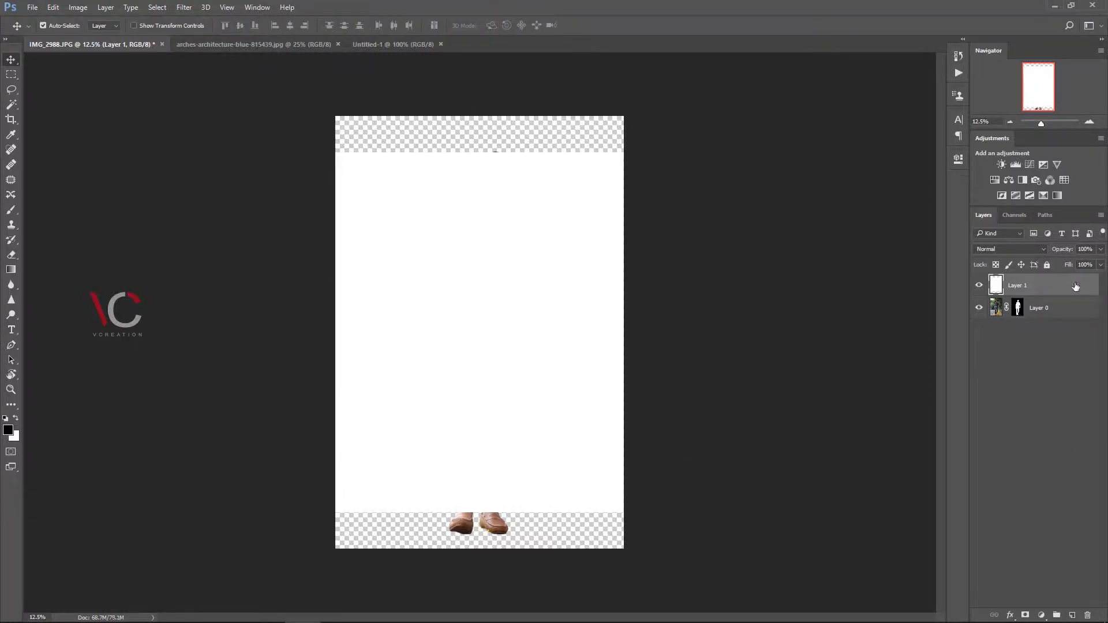
Step: Scale down and lower the cut-out man on Layer 0, and put the white layer behind him
click(1048, 315)
key(ctrl+t)
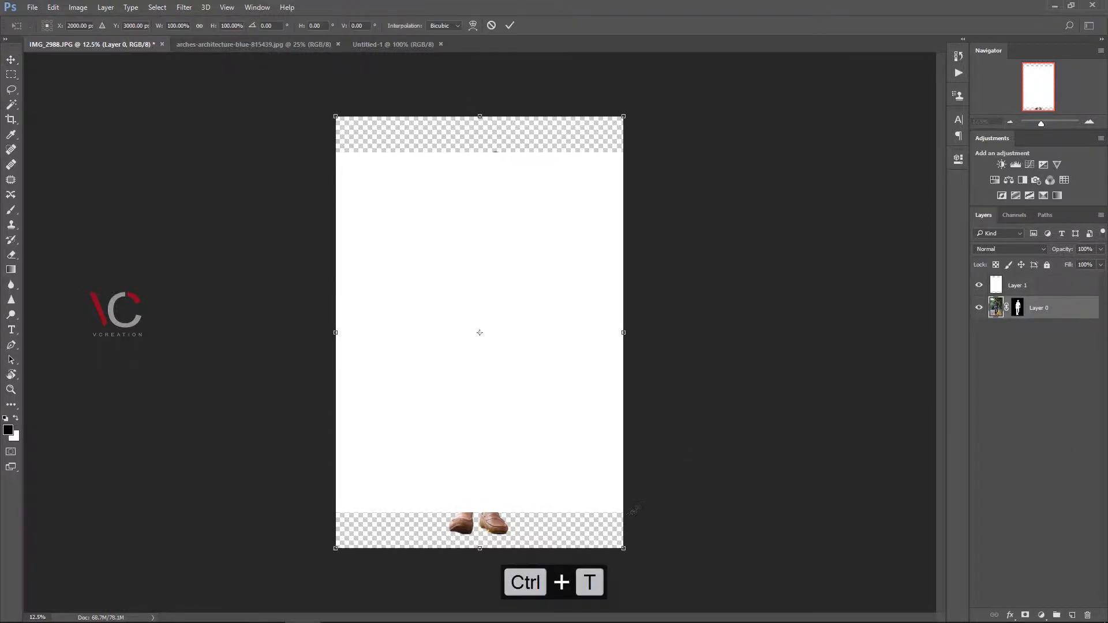
drag(623, 549, 595, 506)
drag(523, 398, 522, 441)
key(Return)
drag(1019, 285, 1023, 346)
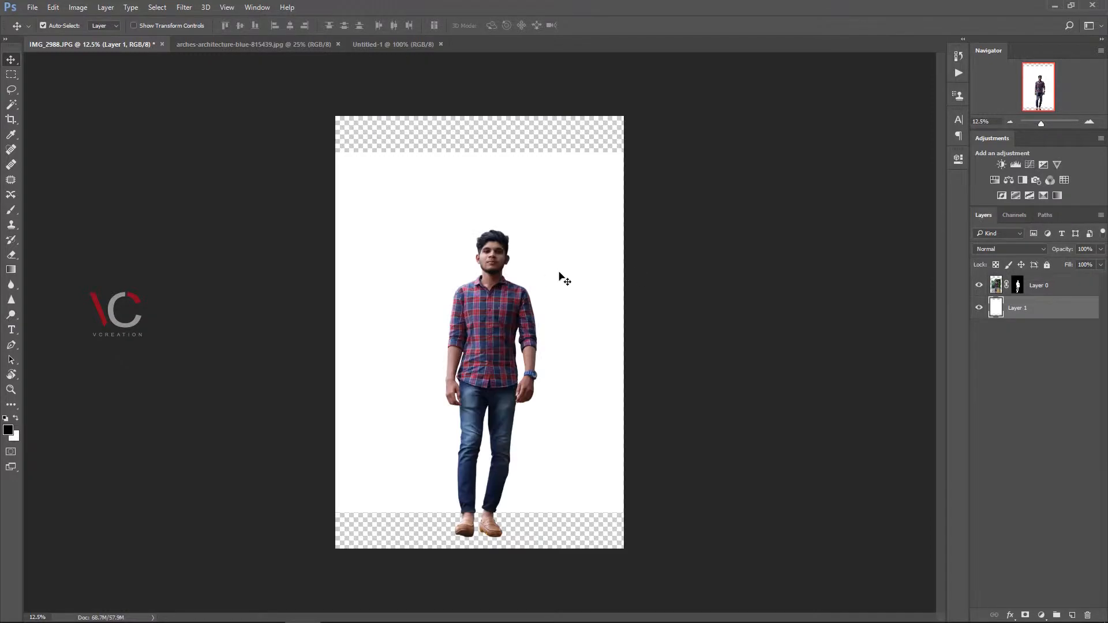
Step: Crop the canvas to the white layer's edges, removing the transparent strips above and below it
drag(559, 272, 557, 310)
key(x)
key(c)
drag(477, 119, 493, 88)
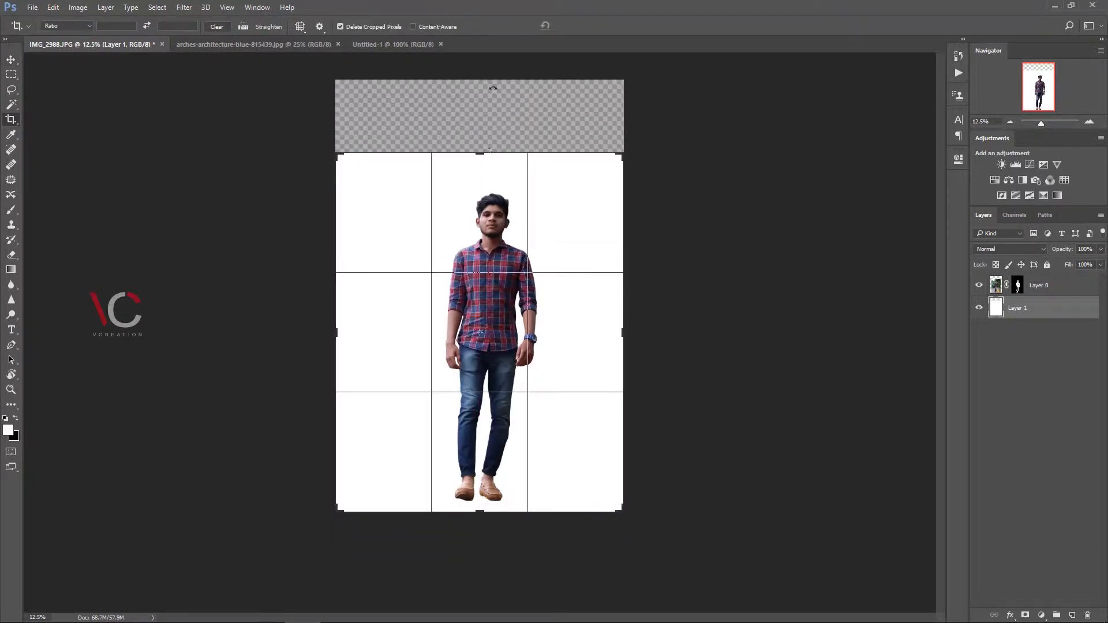
click(585, 26)
key(v)
key(ctrl+0)
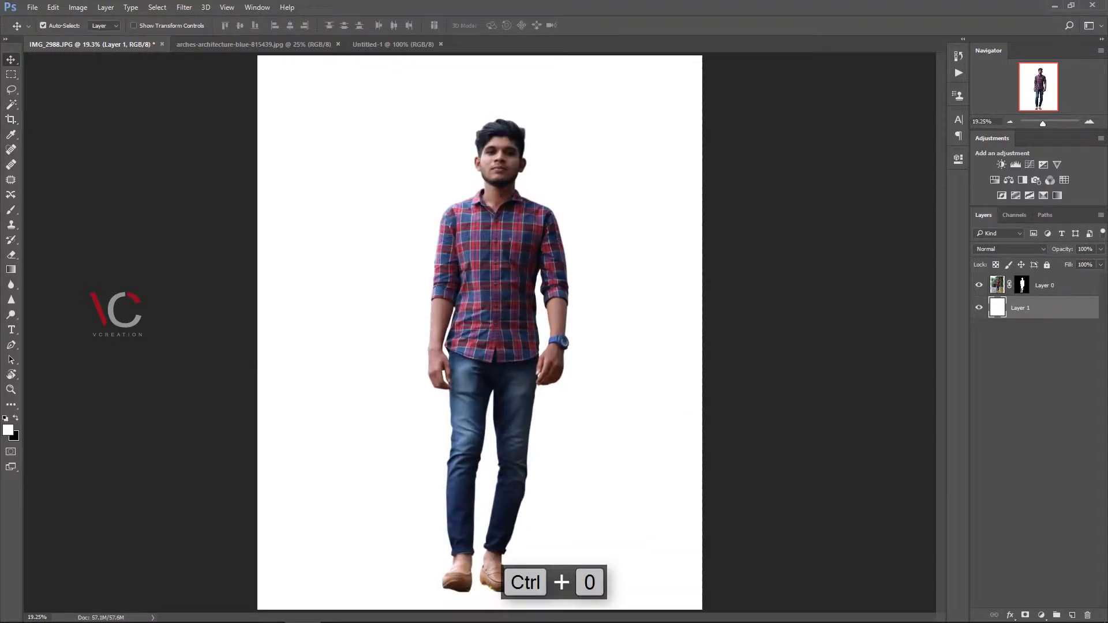
Step: Close the Untitled-1 document and bring the arches architecture photo into the IMG_2988 document as a layer behind the man
click(440, 45)
click(254, 44)
drag(683, 307, 295, 304)
key(ctrl+minus)
key(ctrl+minus)
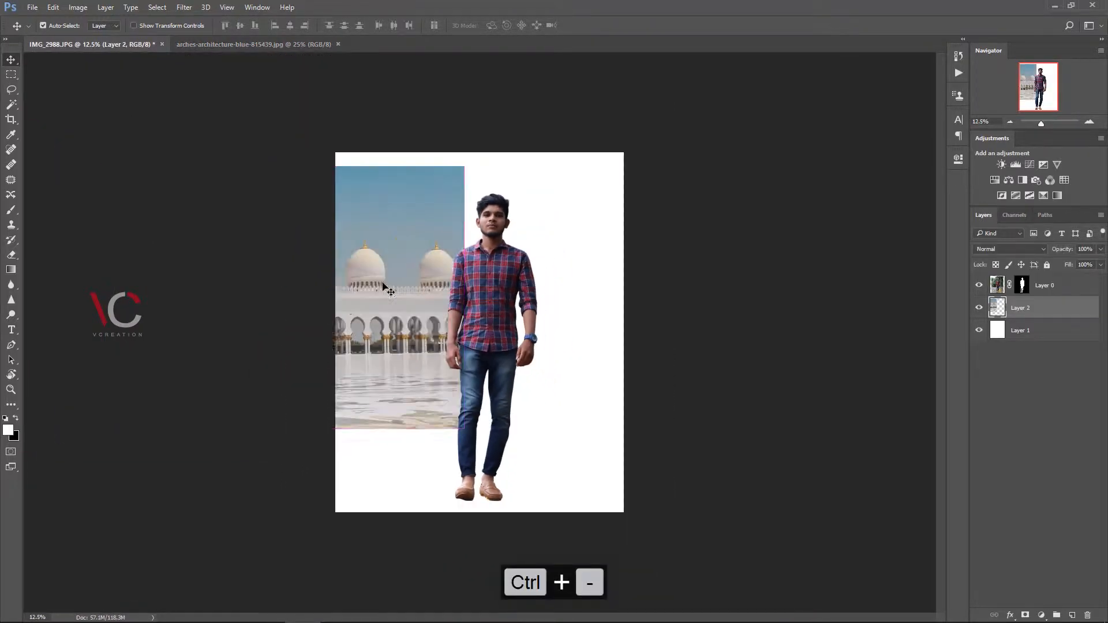
Step: Scale the architecture photo proportionally to about 153% and position it so it covers the whole canvas behind the man
drag(384, 286, 441, 369)
key(ctrl+t)
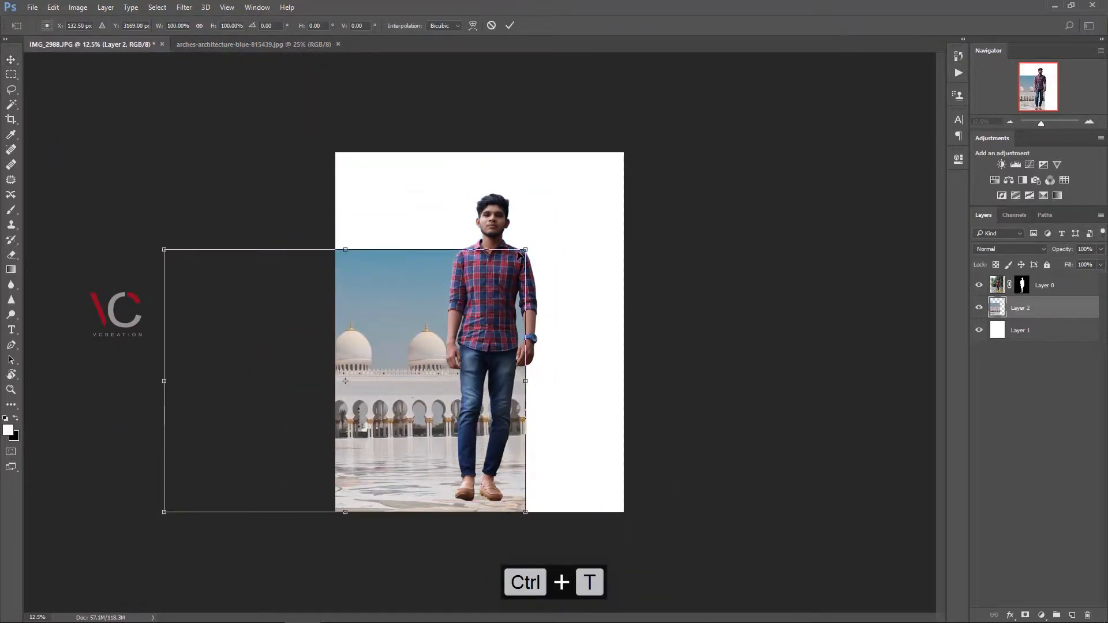
drag(527, 249, 652, 86)
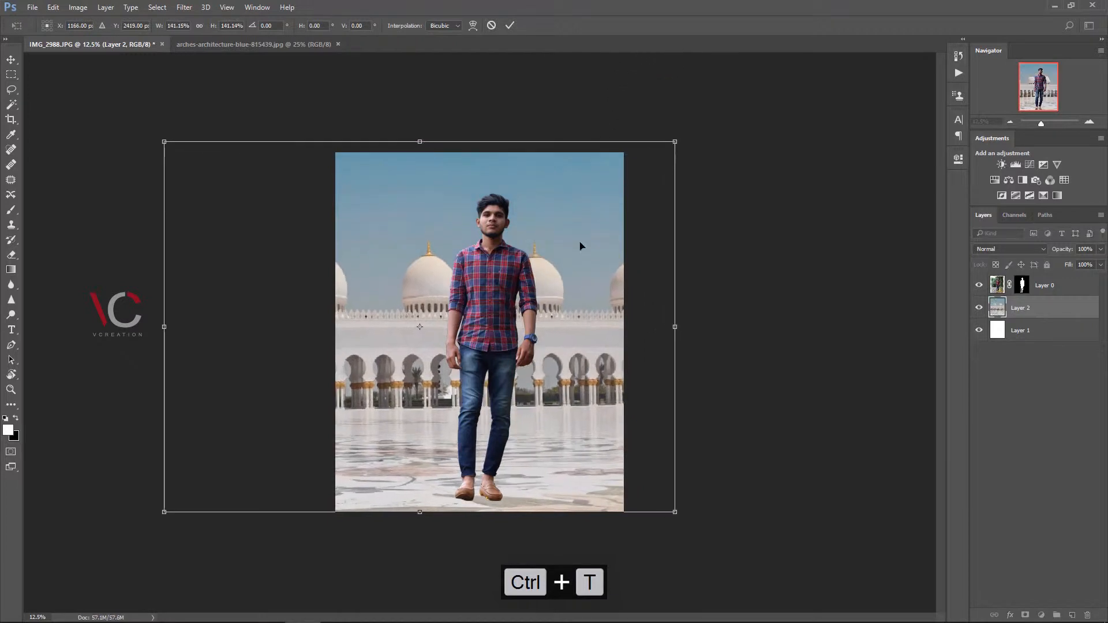
drag(581, 247, 518, 263)
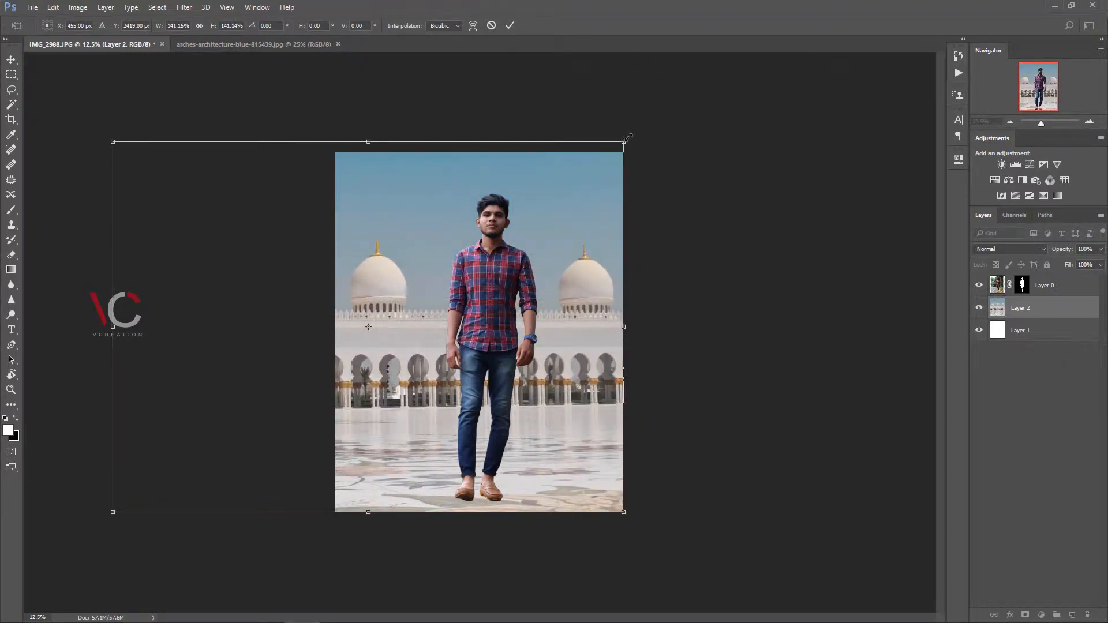
drag(625, 141, 661, 87)
click(199, 26)
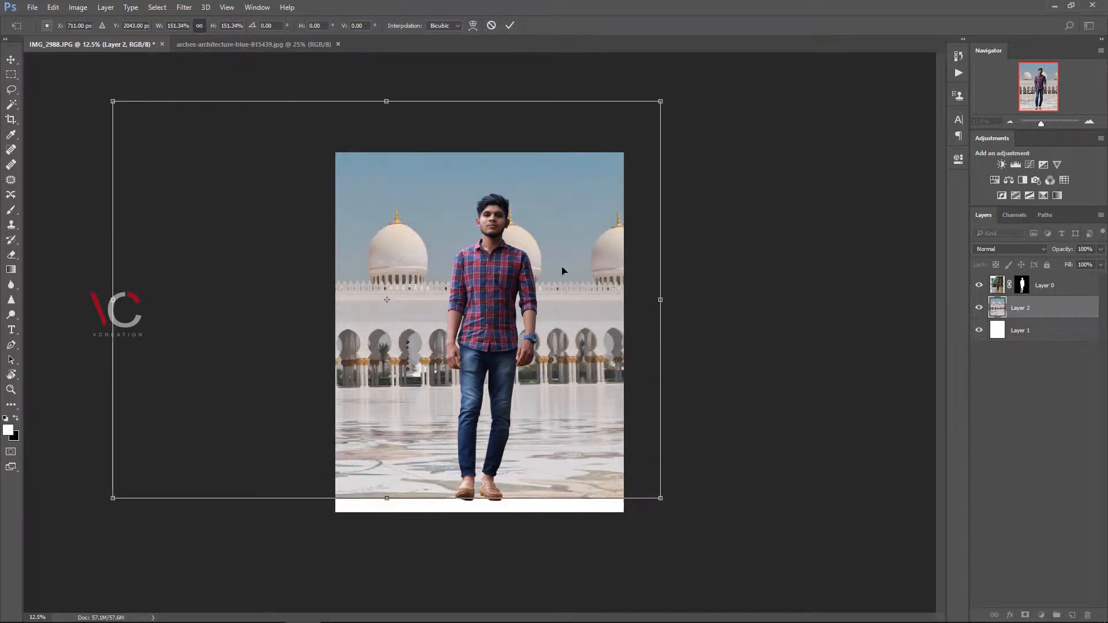
drag(666, 508, 670, 525)
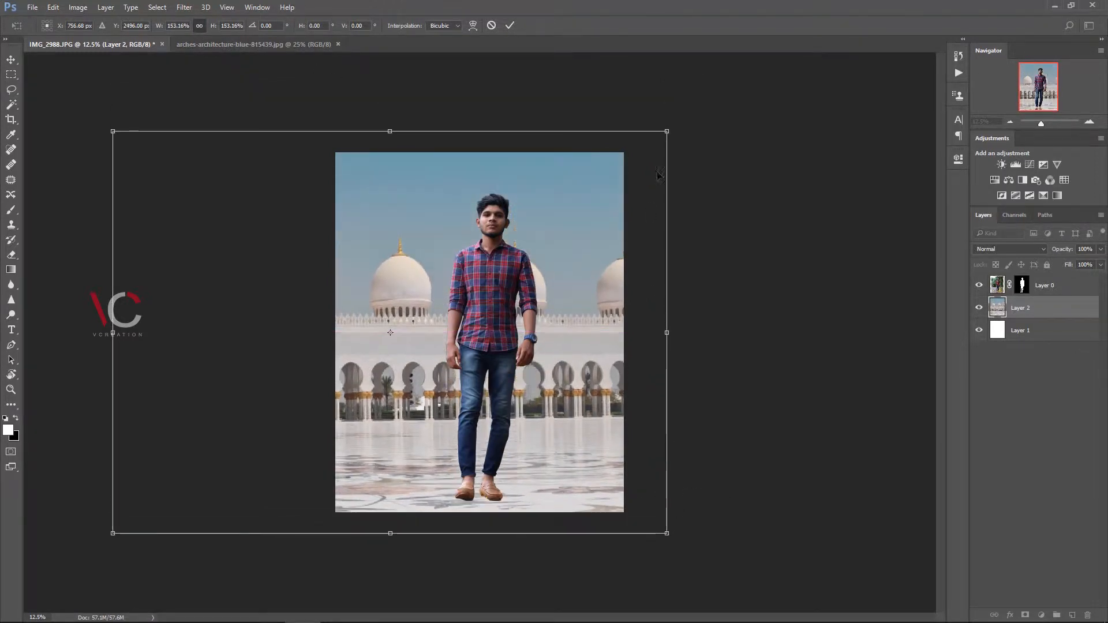
mouse_move(603, 272)
mouse_down()
mouse_move(549, 272)
mouse_move(619, 273)
mouse_up()
key(Return)
key(ctrl+0)
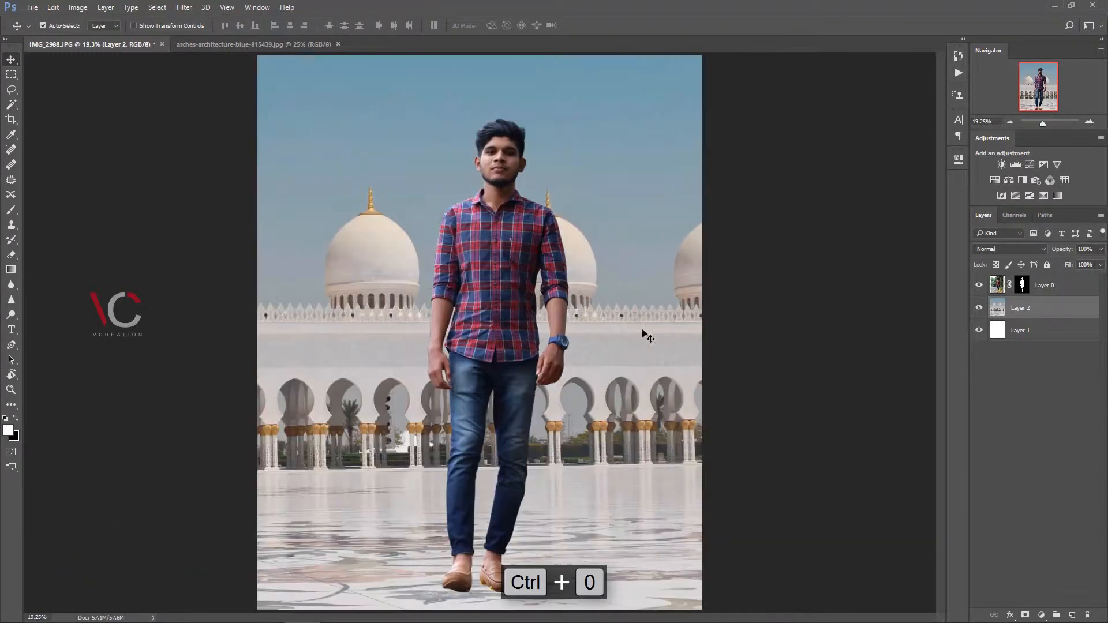
Step: Scale down the cut-out man and stand him on the marble floor with his head level with the domes
click(1067, 288)
key(ctrl+t)
drag(300, 77, 363, 186)
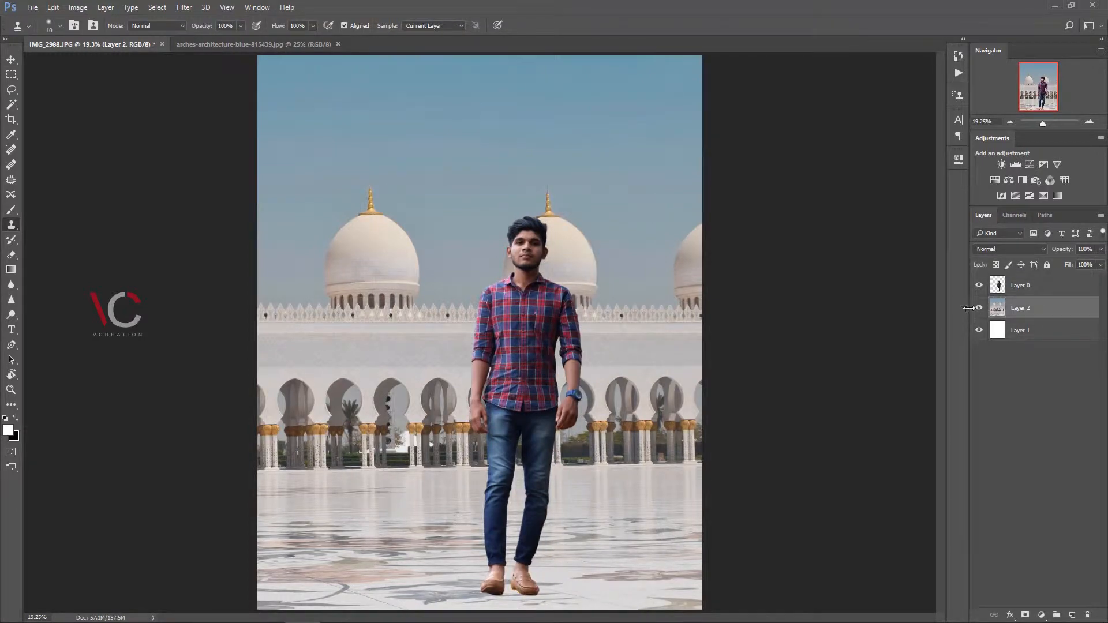
Step: Apply a 15 px Tilt-Shift blur to the architecture layer, centring the focus on the floor near the man's feet, and check the background alone
click(979, 307)
click(979, 307)
click(184, 7)
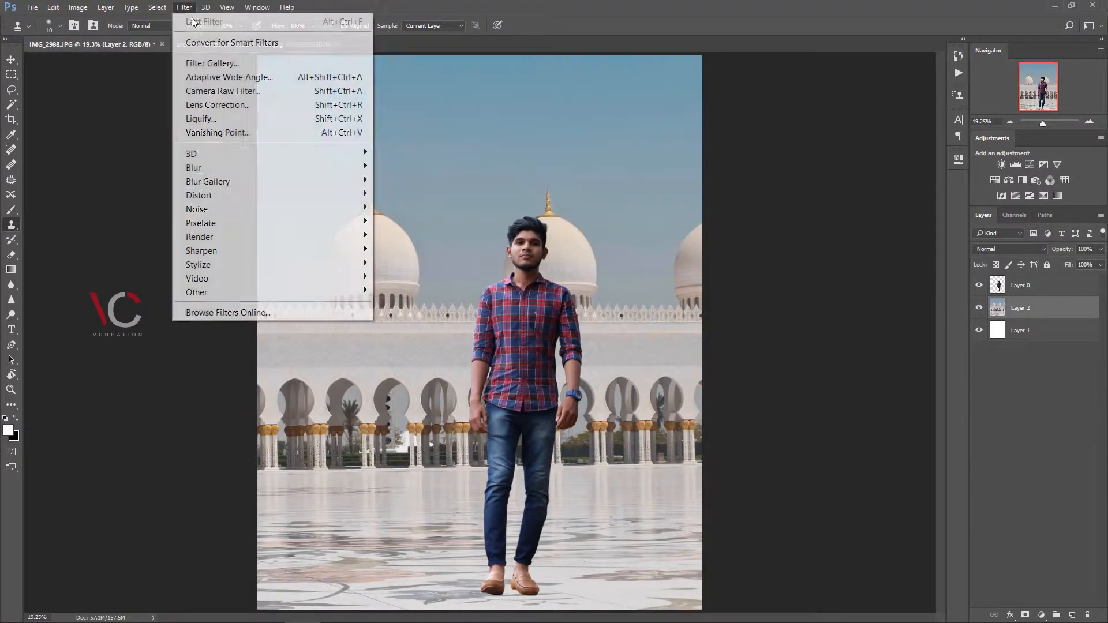
mouse_move(218, 178)
click(407, 208)
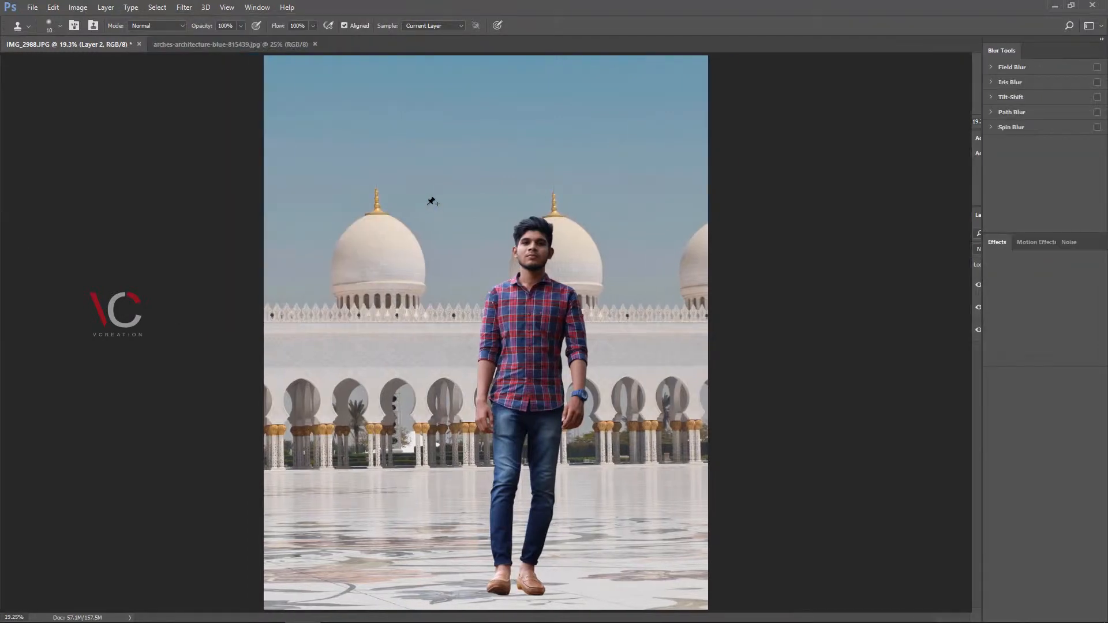
drag(544, 586, 543, 610)
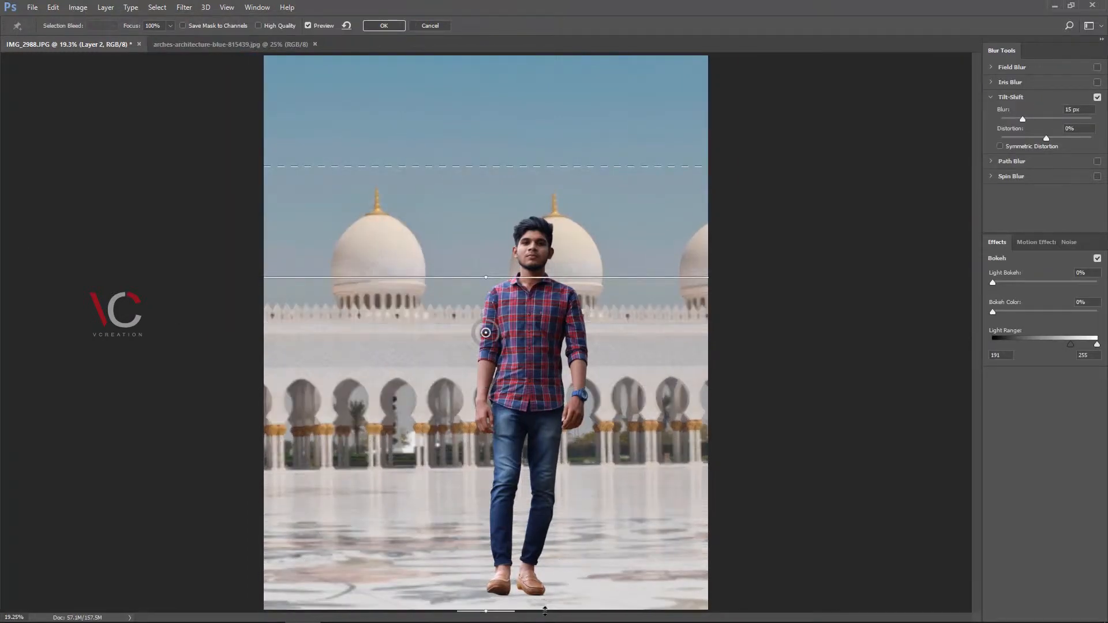
mouse_move(525, 277)
mouse_down()
mouse_move(525, 324)
mouse_move(525, 292)
mouse_up()
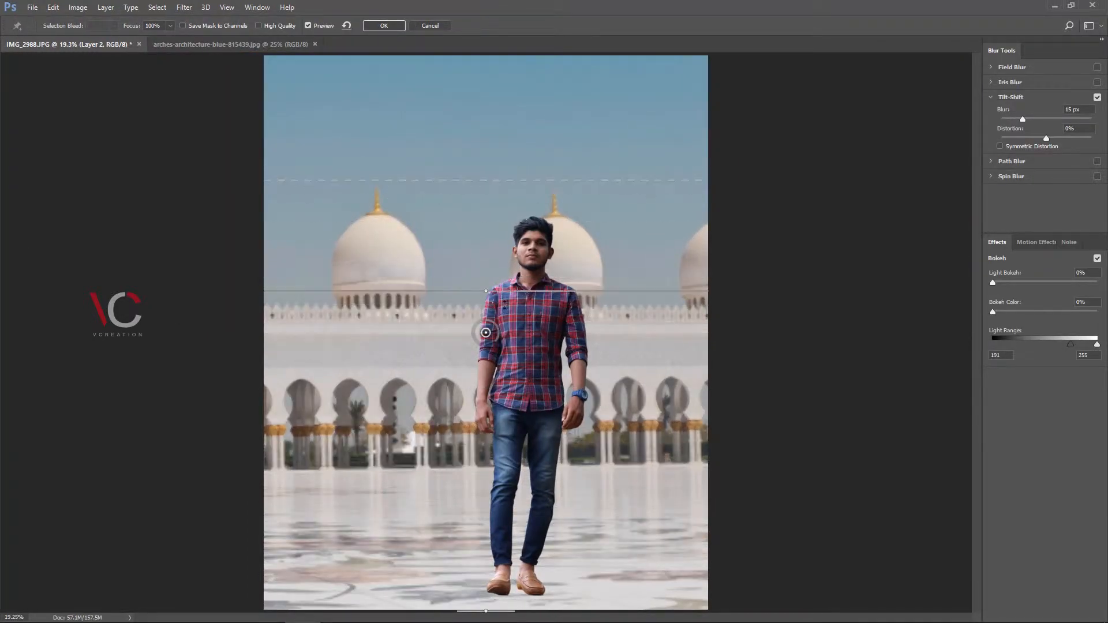
drag(486, 333, 489, 565)
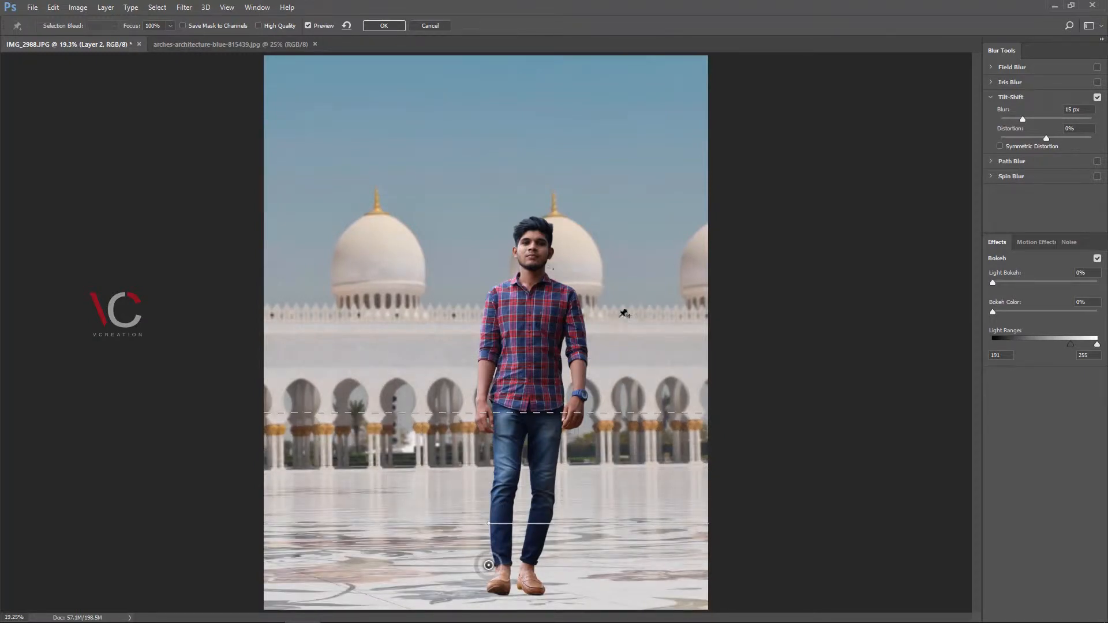
click(388, 26)
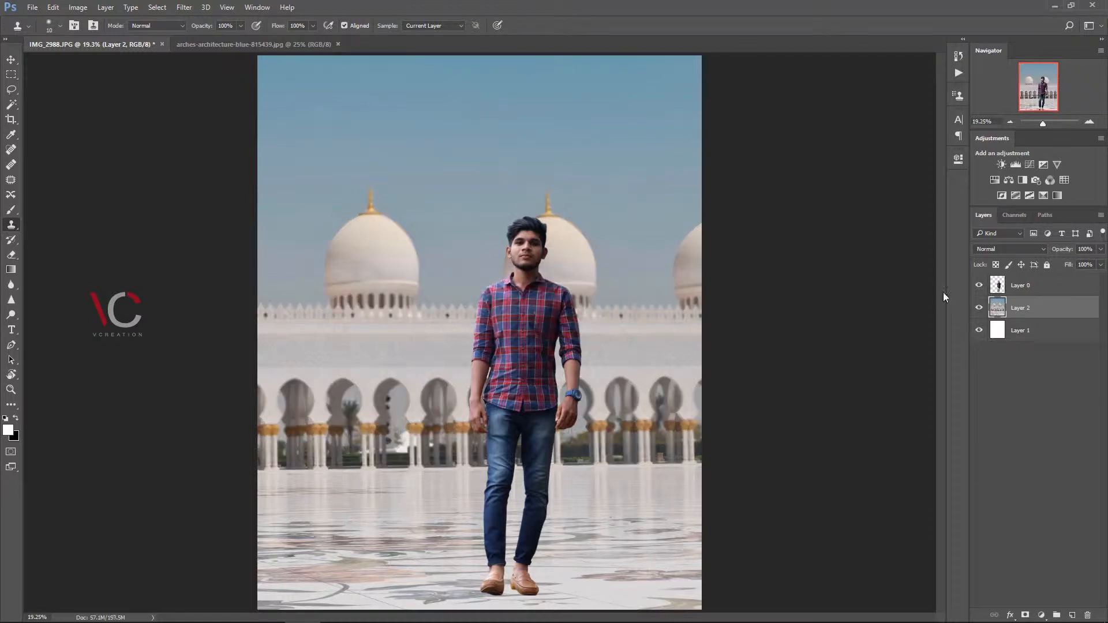
click(11, 59)
click(979, 285)
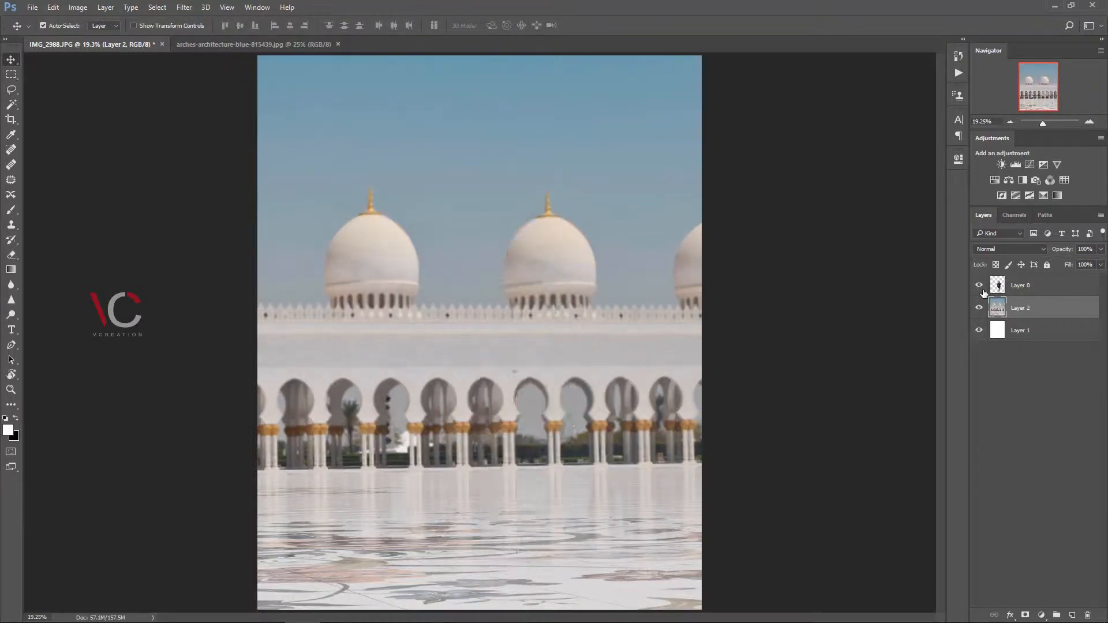
click(979, 286)
Step: Duplicate the cut-out man's layer
click(1020, 292)
click(1041, 616)
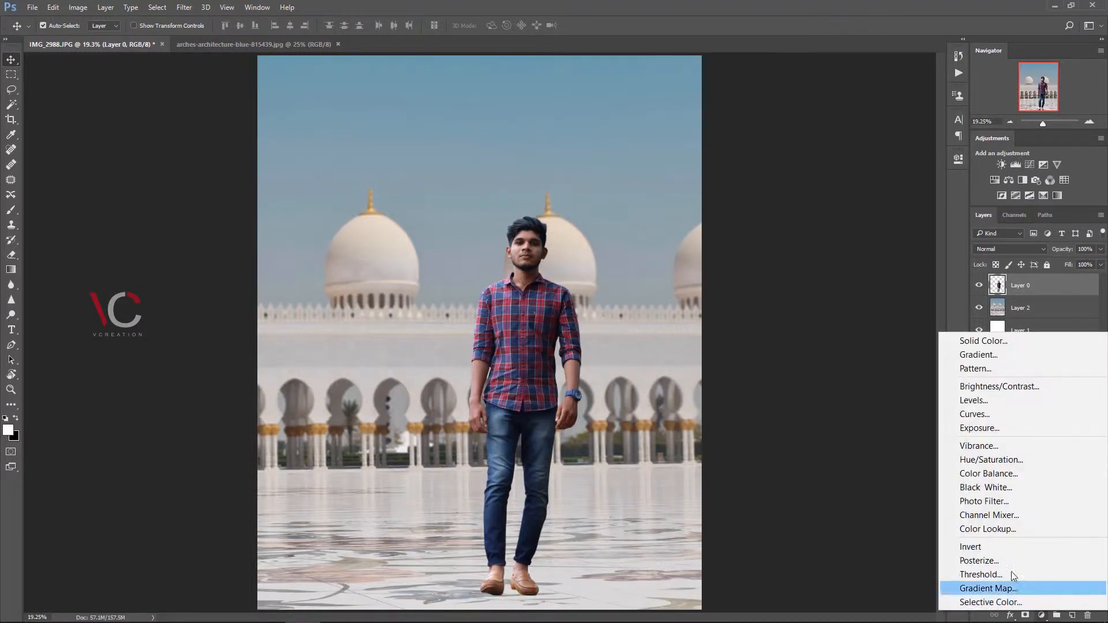
click(625, 123)
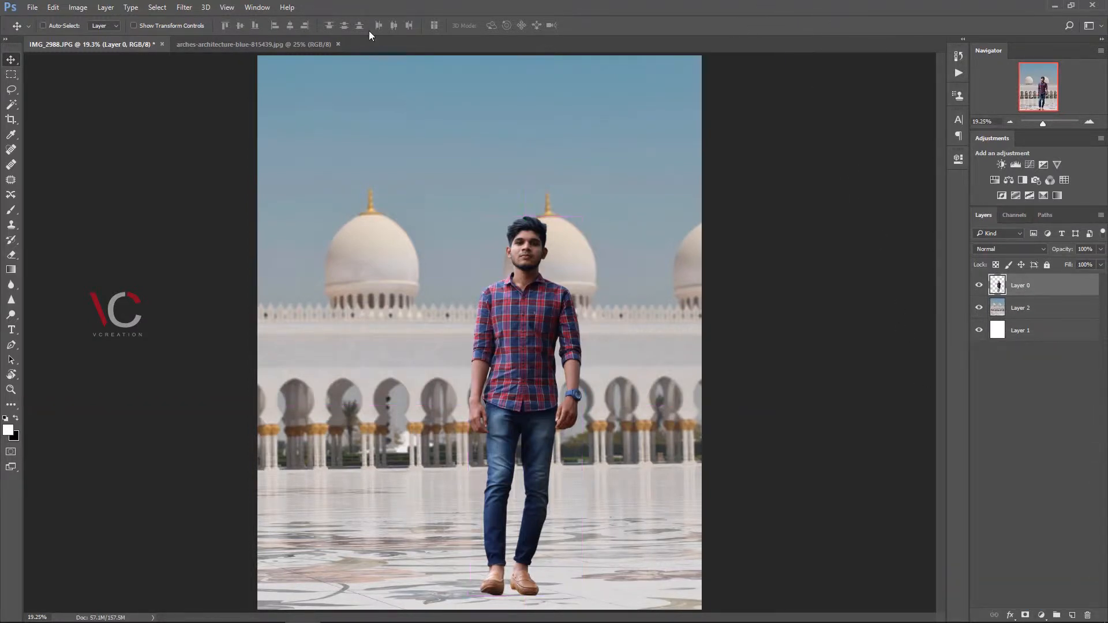
key(ctrl+j)
Step: In Shadows/Highlights for the copied man layer, set shadows to amount 27%, tone 32%, radius 13 px, and highlights tone to 29%
click(72, 7)
mouse_move(115, 43)
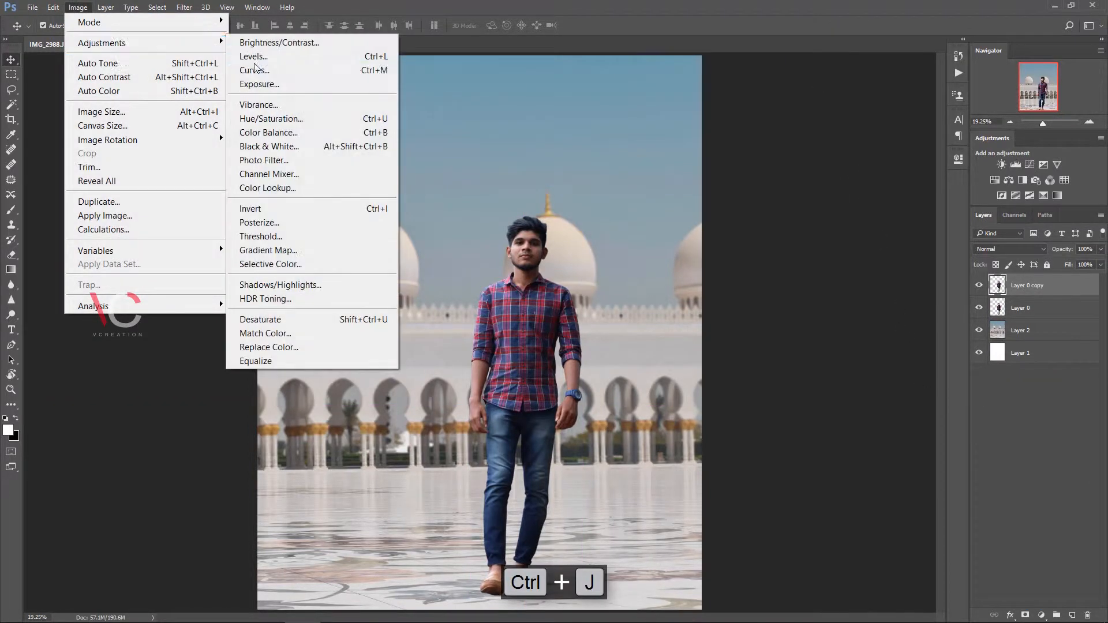
click(333, 284)
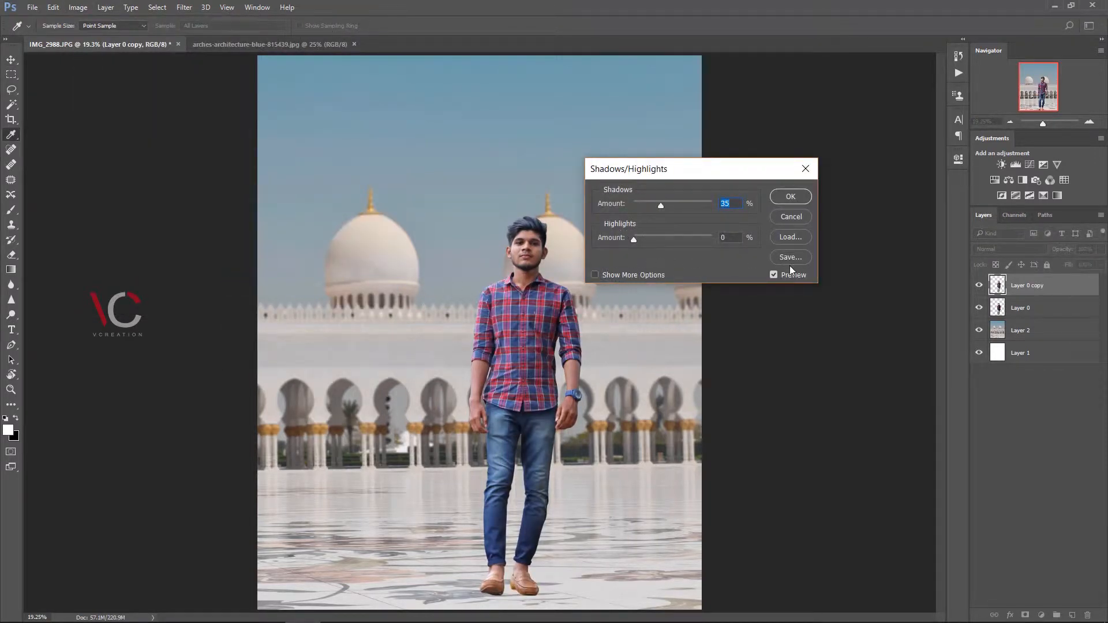
click(607, 274)
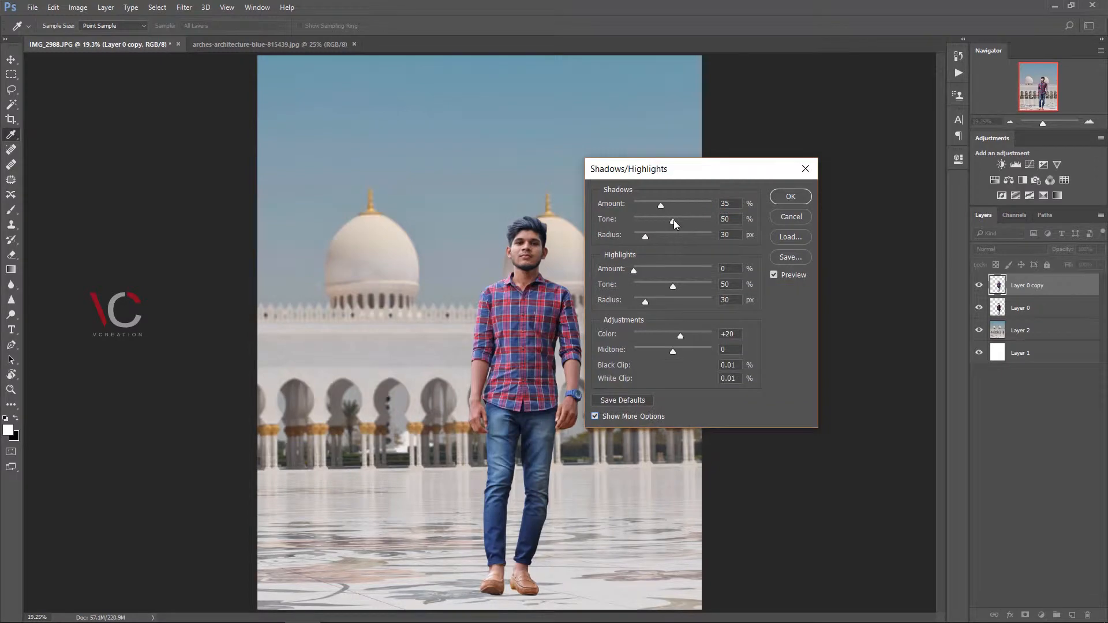
drag(674, 220, 720, 287)
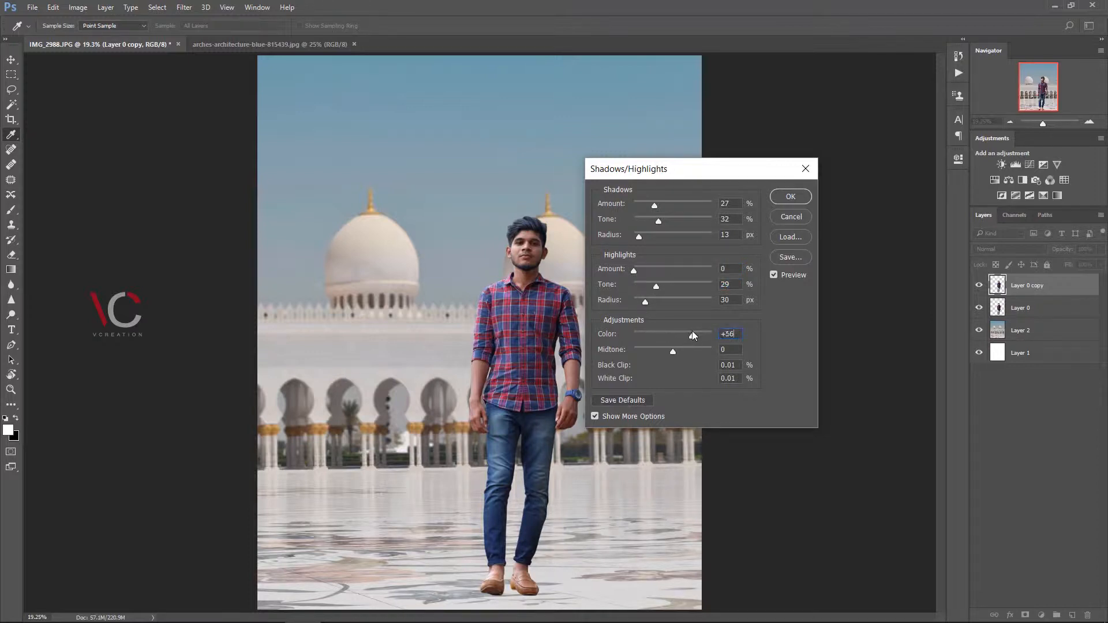
Step: Fine-tune the color and midtone adjustments, apply the shadow correction, and compare the man with and without it
drag(692, 333, 676, 354)
click(773, 275)
click(773, 276)
click(774, 275)
click(773, 275)
click(801, 198)
key(v)
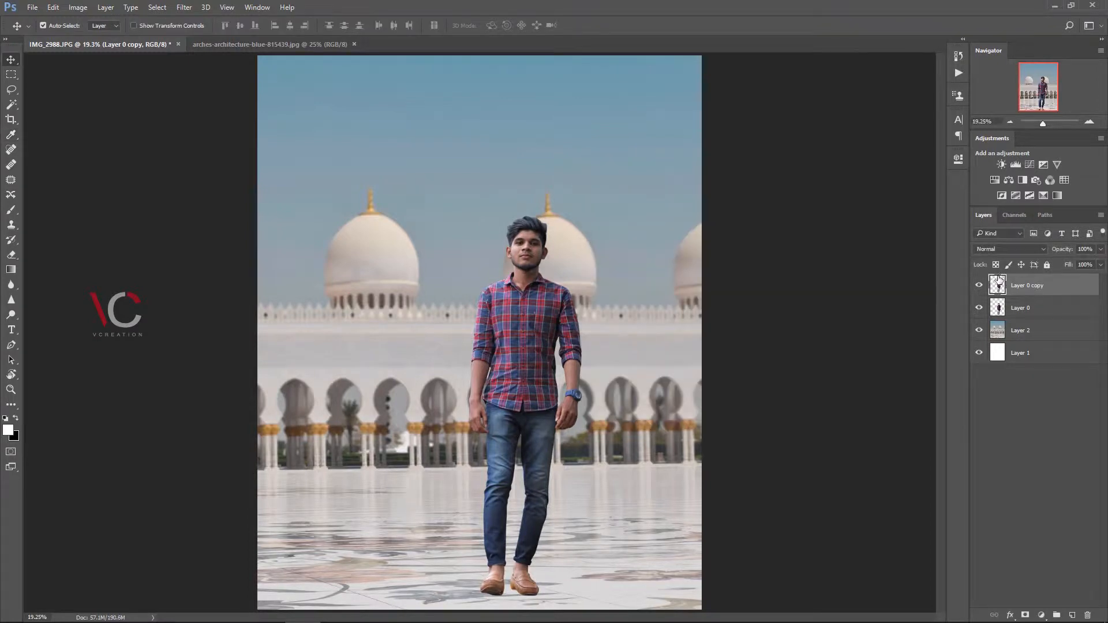
click(979, 285)
click(978, 285)
Step: Darken the copied man slightly with a clipped Curves adjustment, and merge the adjustment and copy down into Layer 0
click(1042, 615)
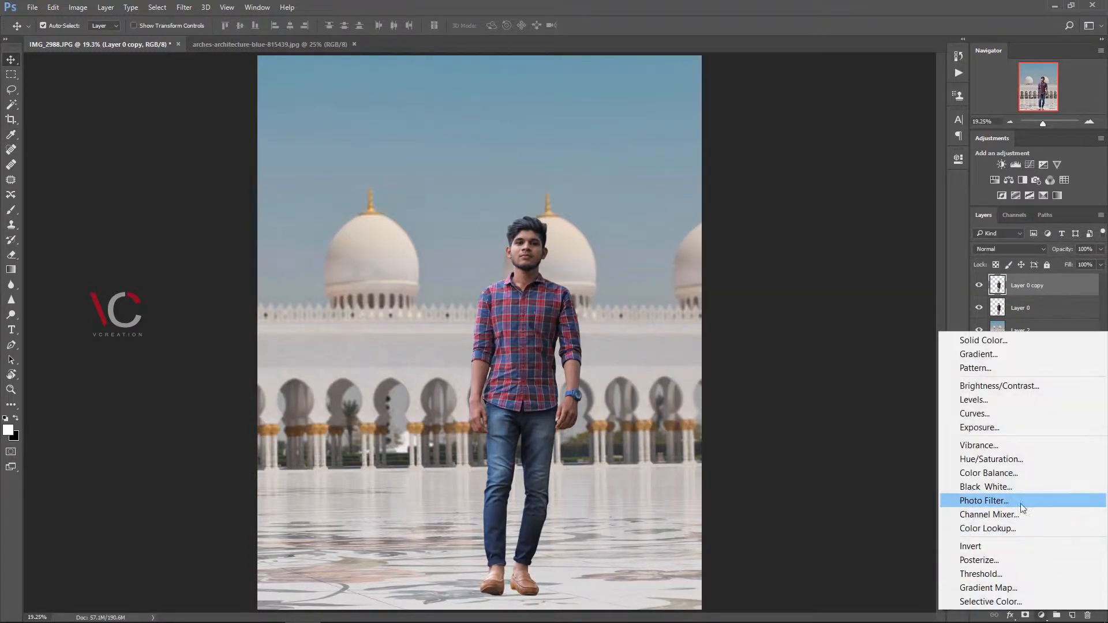
click(972, 414)
click(857, 429)
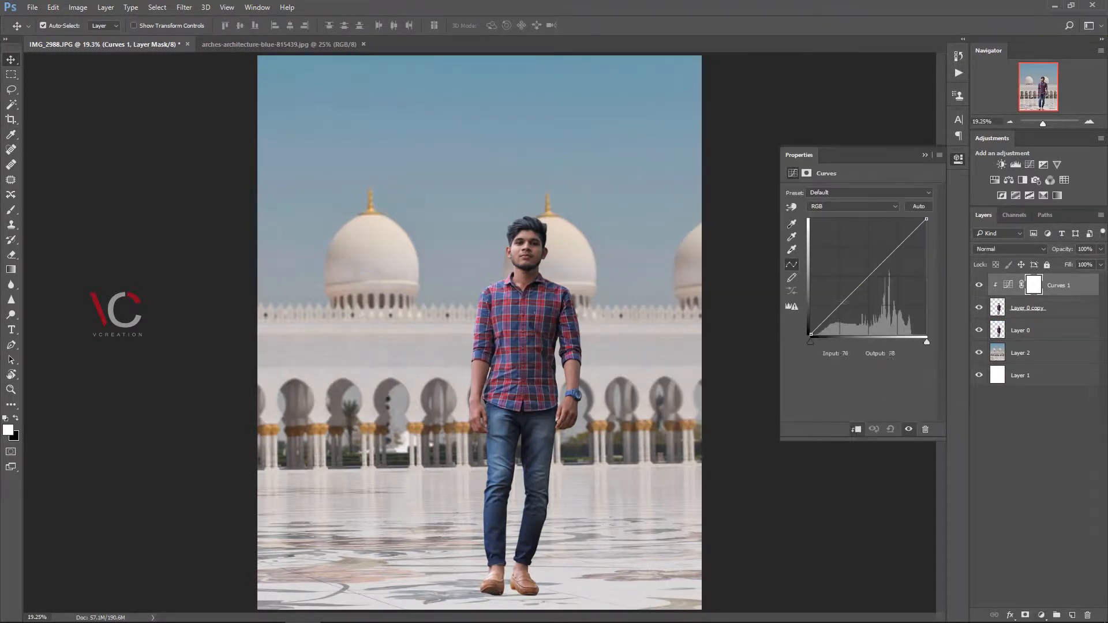
drag(842, 302, 839, 312)
click(925, 155)
key(ctrl+e)
key(ctrl+e)
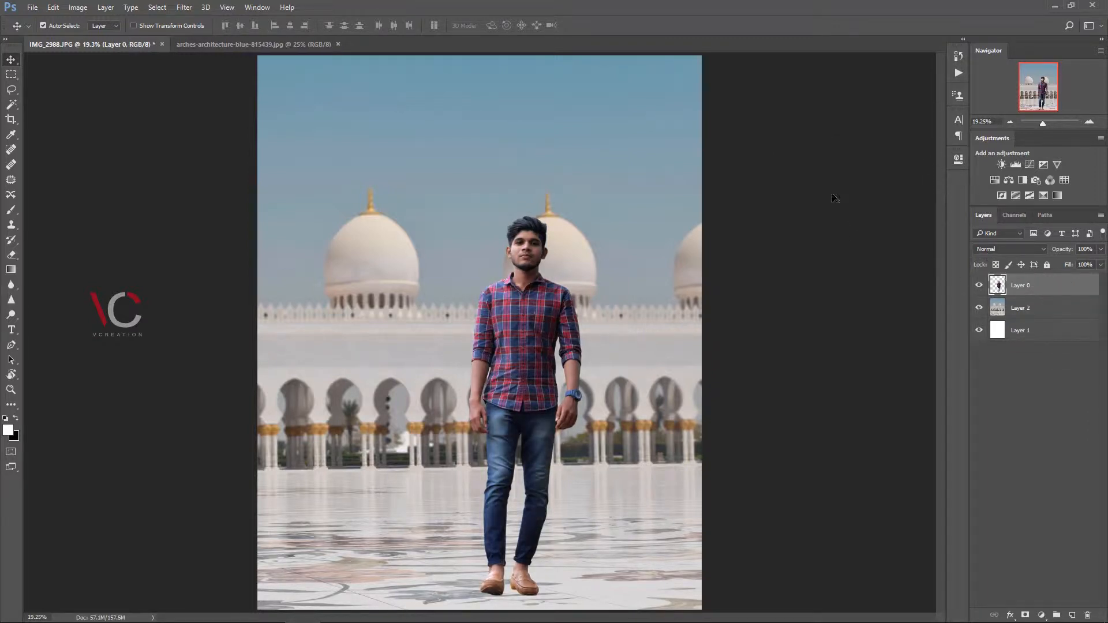
Step: Duplicate the merged man layer and open the copy in the Camera Raw Filter
click(183, 7)
click(178, 5)
key(ctrl+j)
click(176, 5)
click(190, 93)
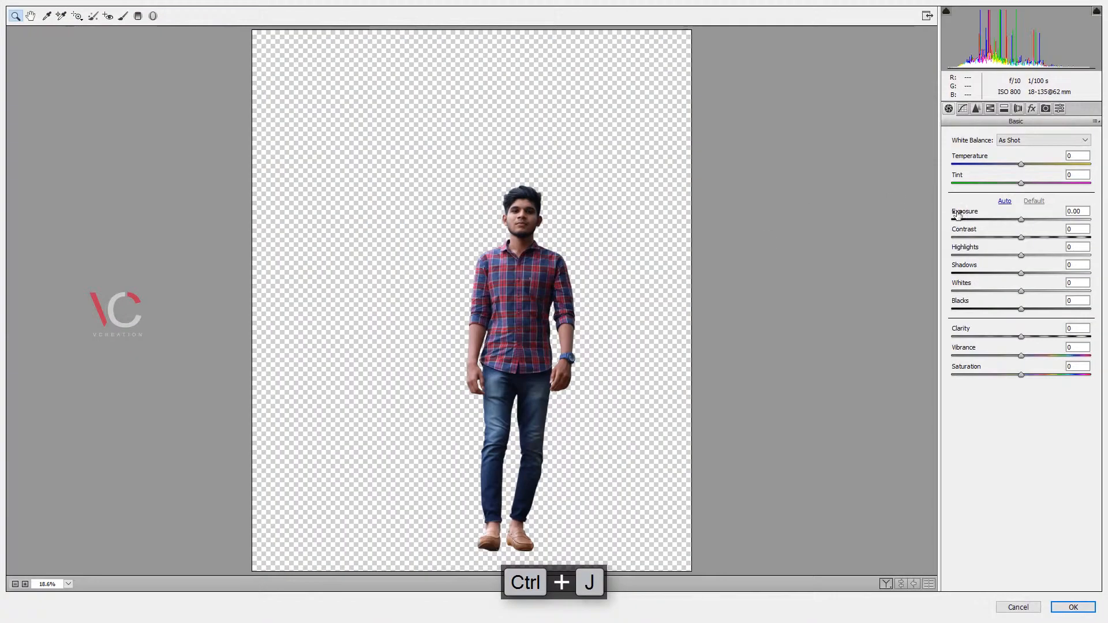
Step: Apply exposure +0.65, highlights -8, shadows +36 and blacks -13 to the man, with lowered whites and slightly raised vibrance
drag(1021, 219, 1053, 273)
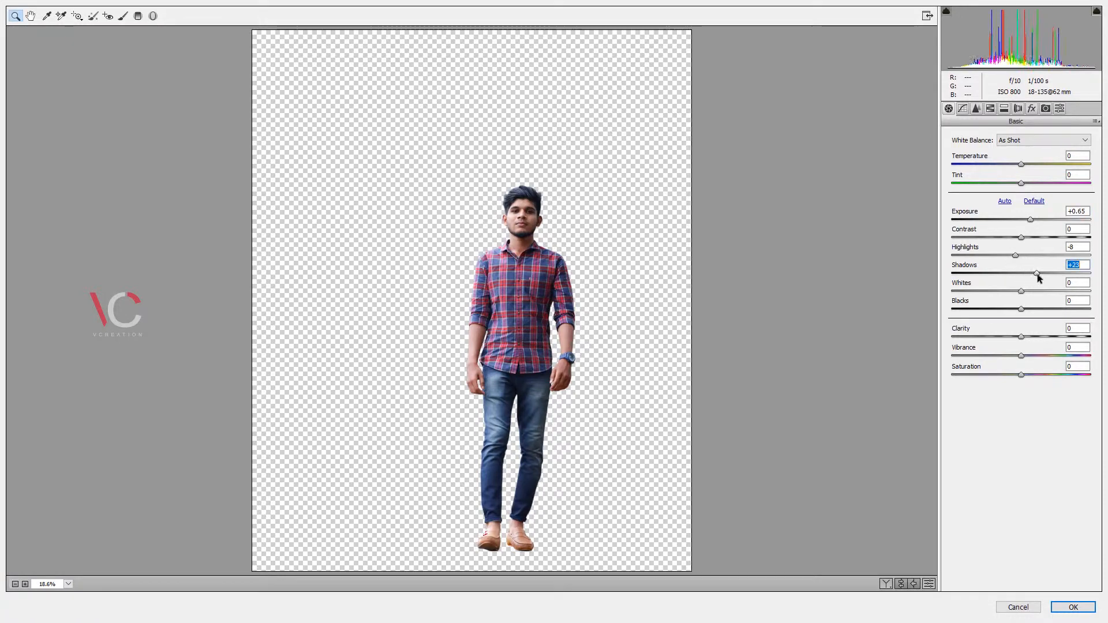
click(1046, 274)
drag(1021, 309, 1008, 290)
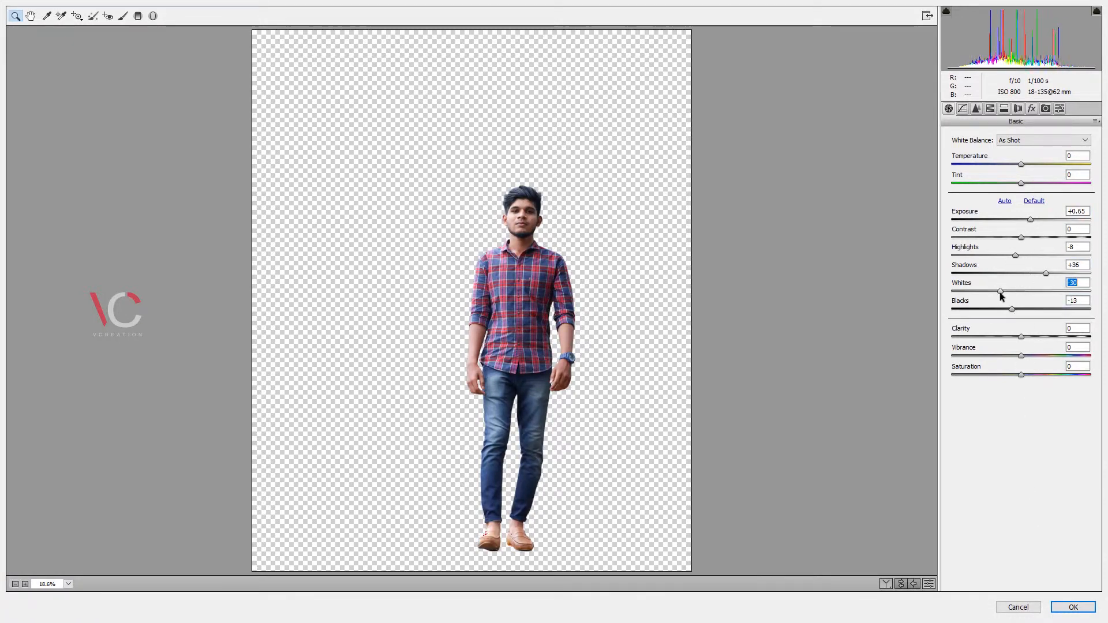
click(1030, 355)
click(1072, 607)
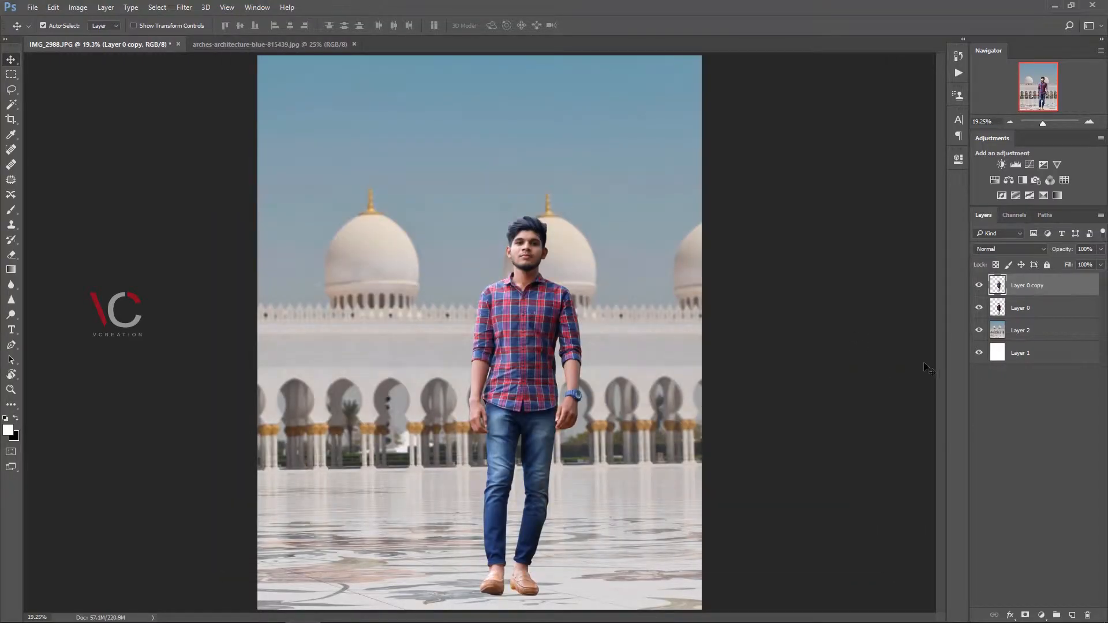
Step: Add a Levels adjustment clipped to the man's layer with midtones 0.89 and output white 200, and compare the image with and without it
click(1042, 616)
click(970, 402)
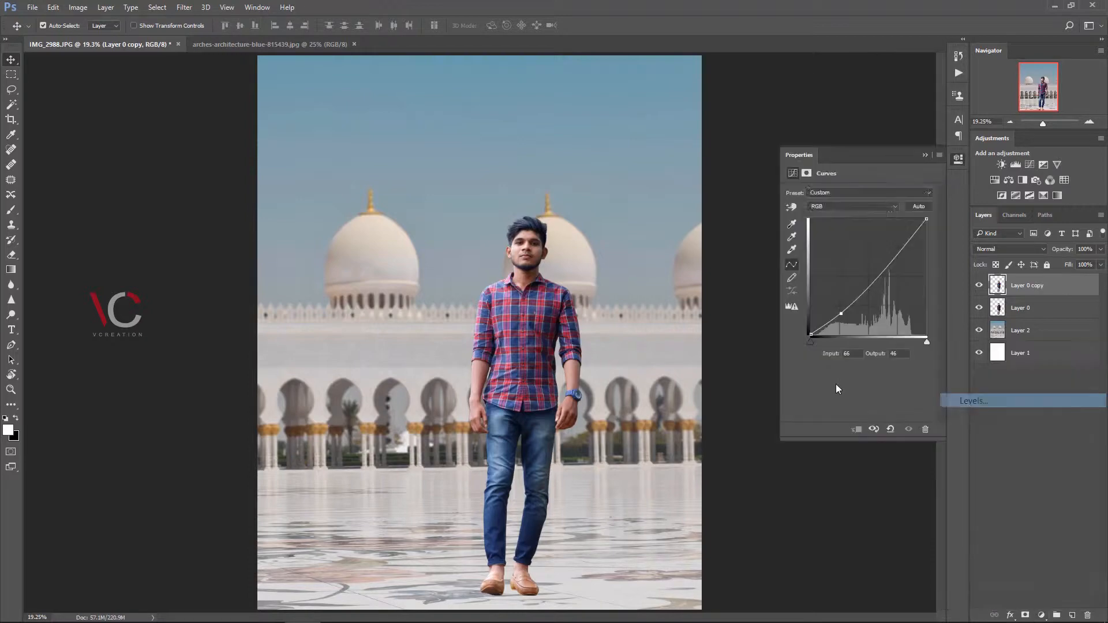
drag(866, 274, 891, 274)
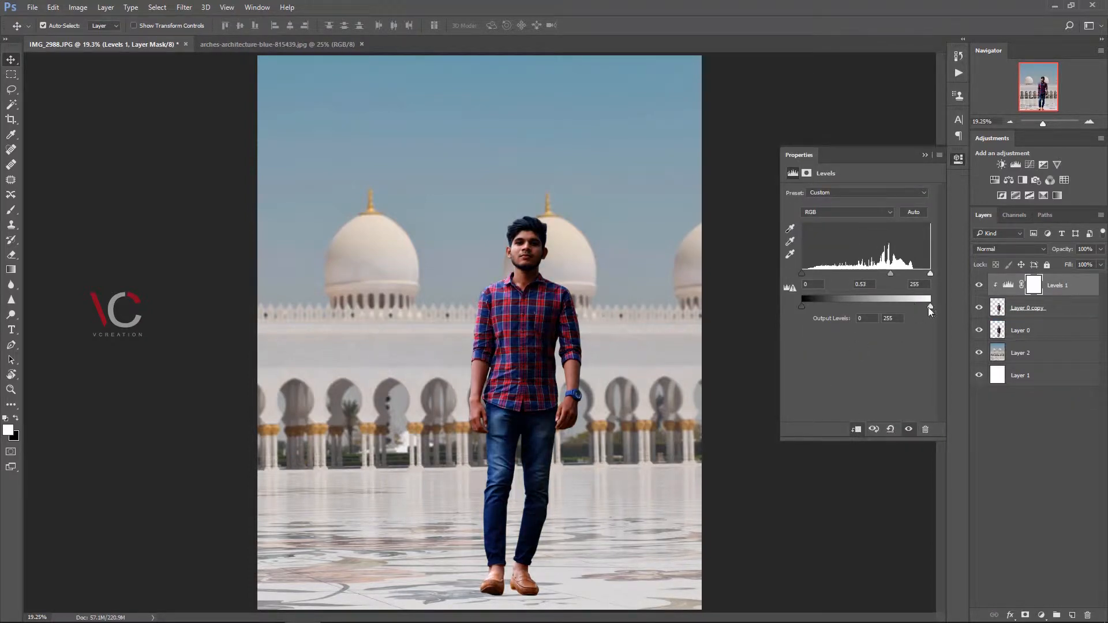
drag(930, 306, 936, 276)
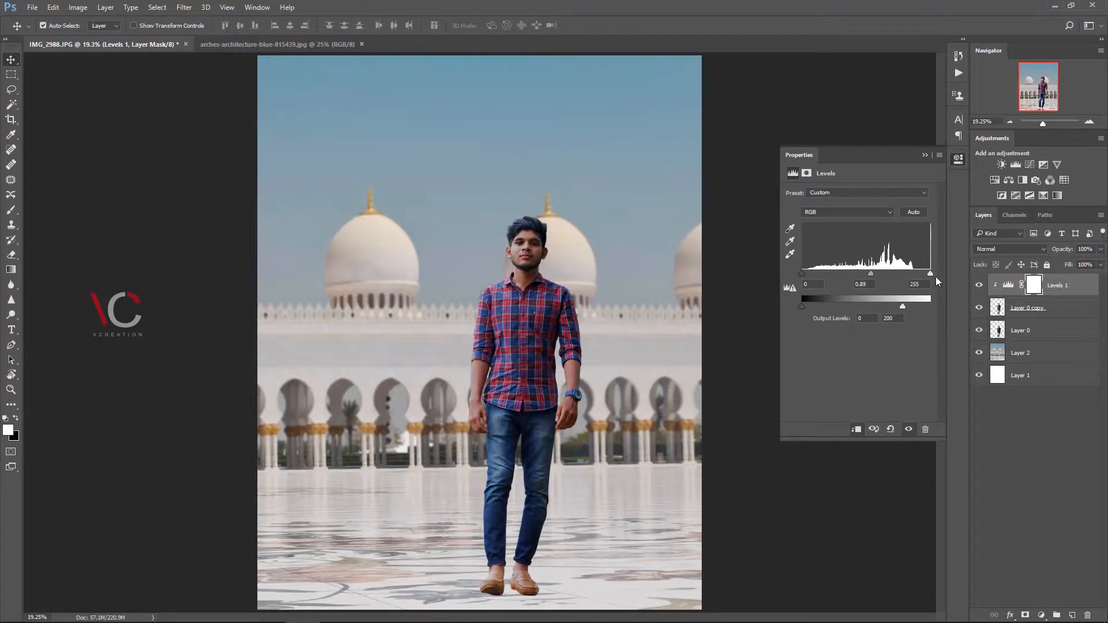
click(925, 155)
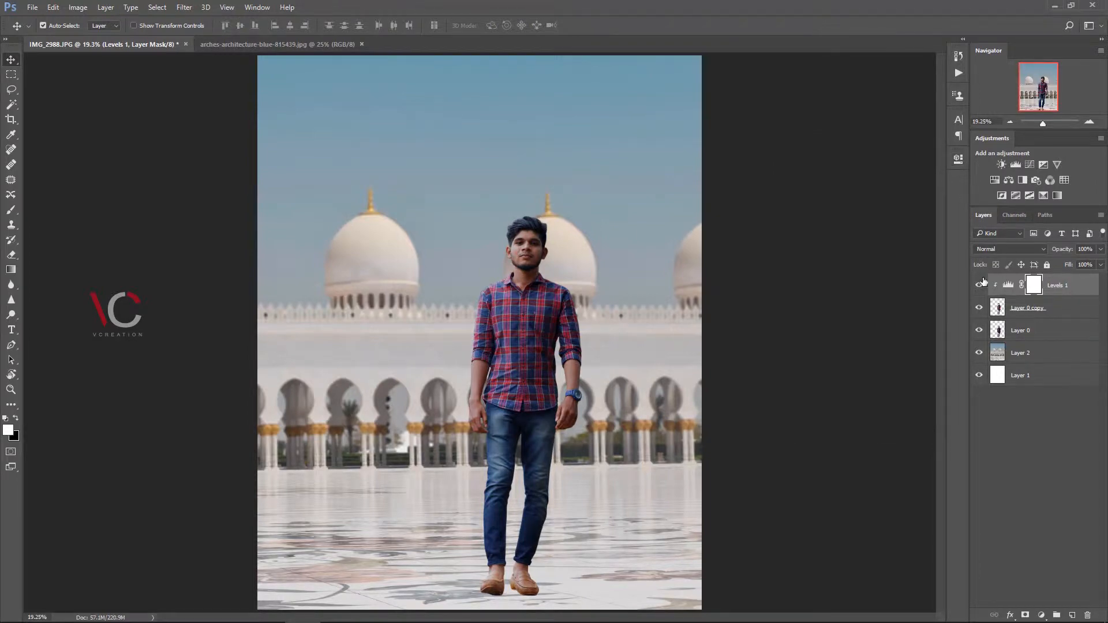
click(979, 284)
click(979, 285)
Step: Paint the Levels mask black over the man's face and upper body using a soft 250 px brush at 65% opacity
key(b)
key(ctrl+equal)
key(ctrl+equal)
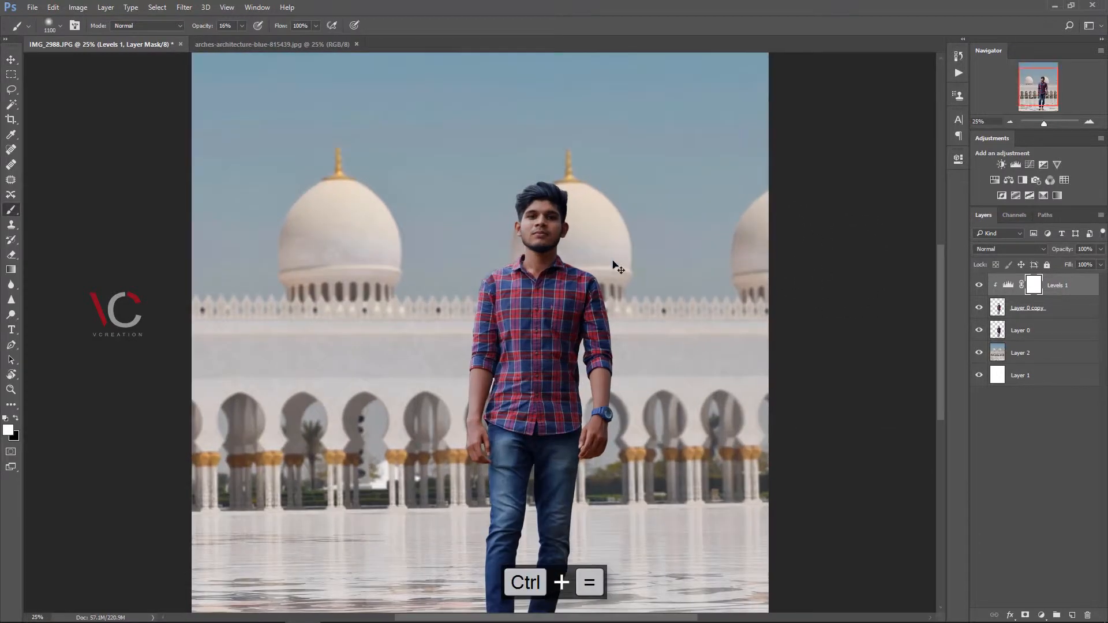
key(x)
drag(206, 27, 235, 27)
key(bracketleft)
key(bracketleft)
key(bracketleft)
key(bracketleft)
key(bracketleft)
key(bracketleft)
key(bracketleft)
key(bracketleft)
key(bracketleft)
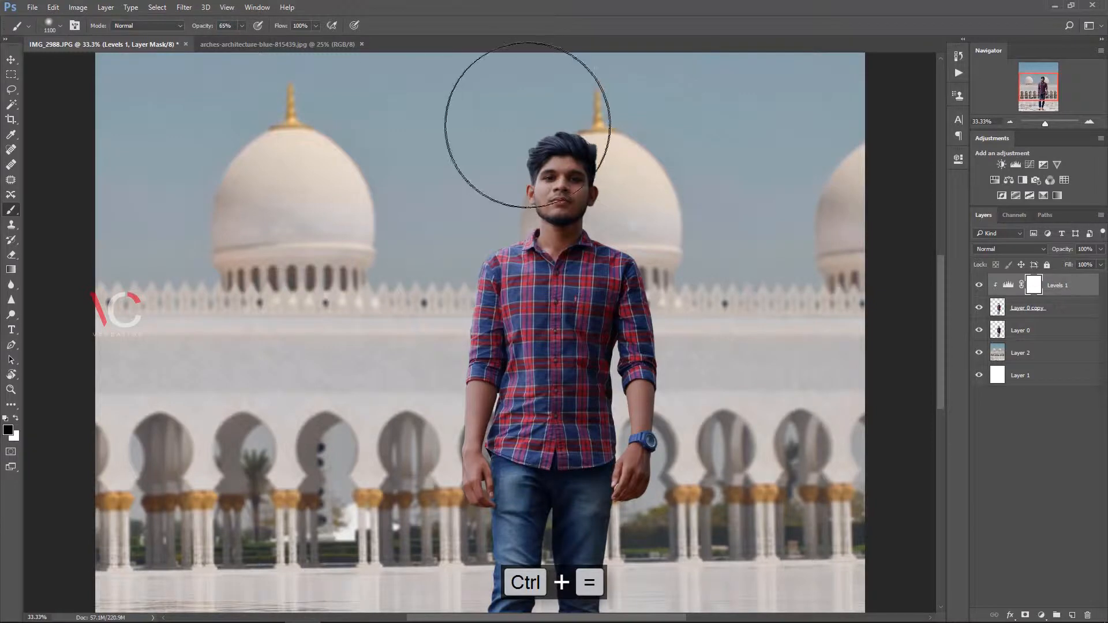
drag(549, 228, 549, 188)
right_click(560, 160)
click(602, 160)
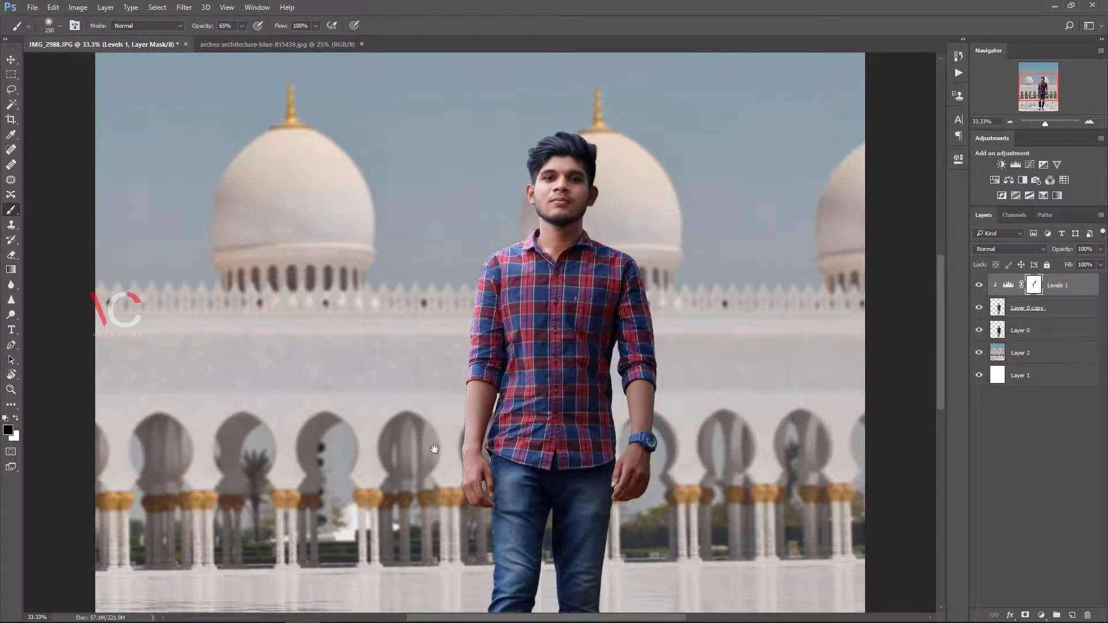
Step: Mask the Levels effect on the man's lower body with the brush at 42% opacity, and compare the result with the adjustment hidden
scroll(457, 404, down, 3)
mouse_move(527, 111)
mouse_down()
mouse_move(484, 353)
mouse_move(537, 154)
mouse_move(562, 224)
mouse_move(618, 271)
mouse_move(629, 230)
mouse_move(629, 304)
mouse_up()
scroll(577, 346, down, 2)
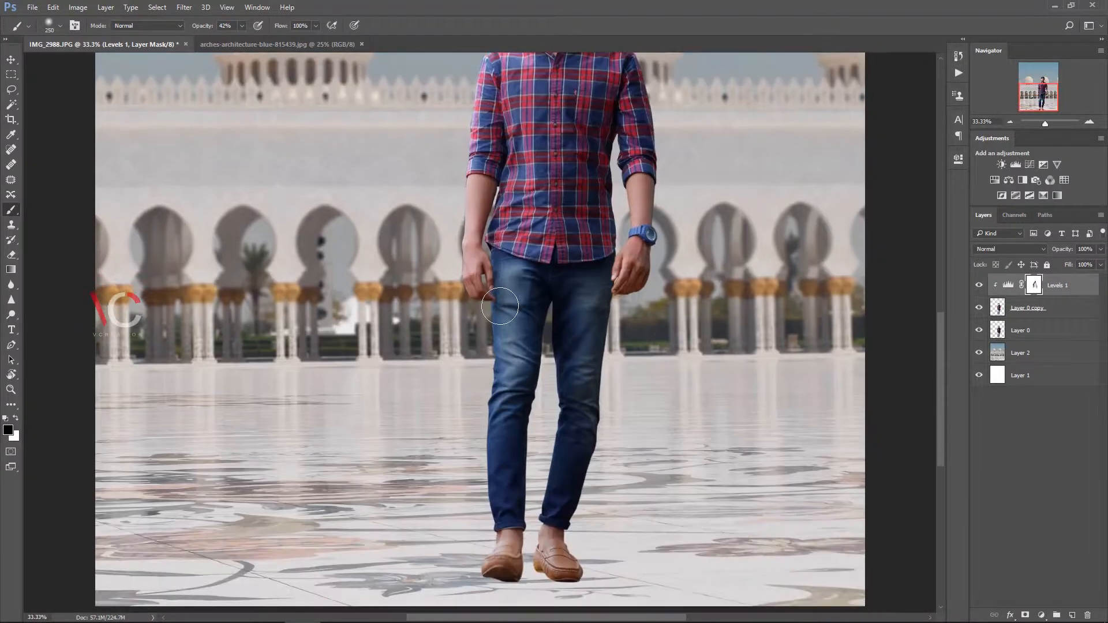
scroll(686, 372, up, 6)
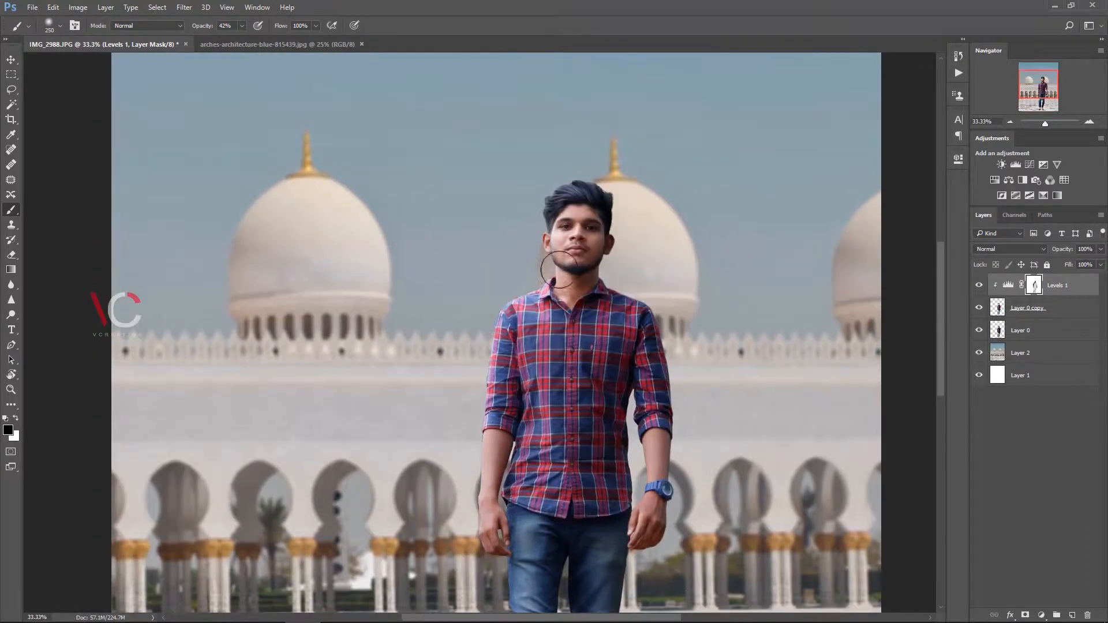
key(ctrl+0)
click(980, 285)
click(980, 285)
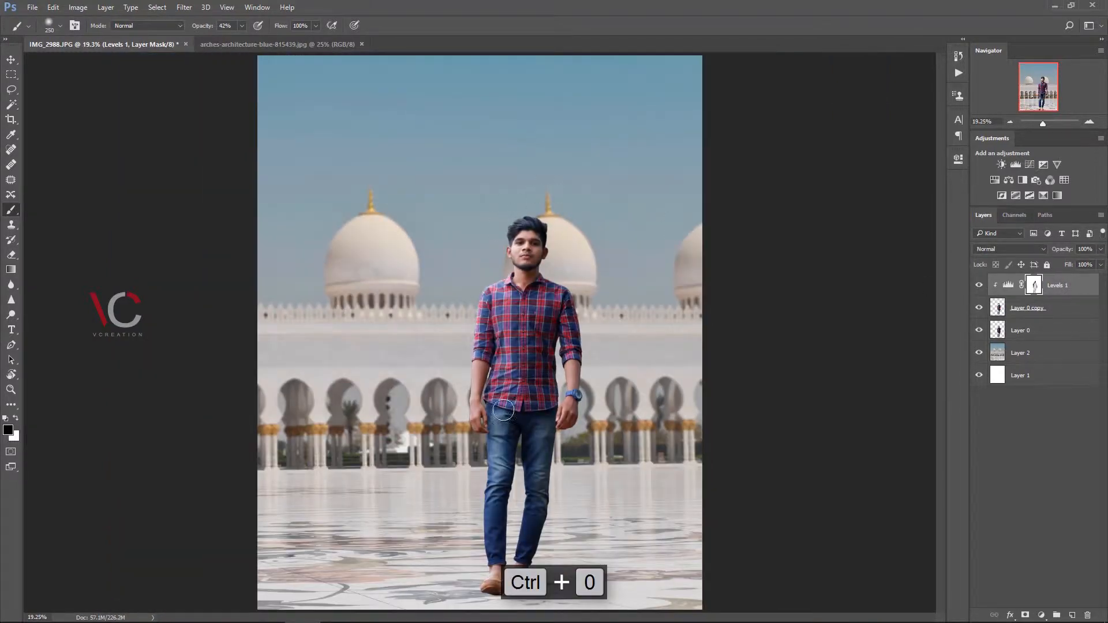
key(x)
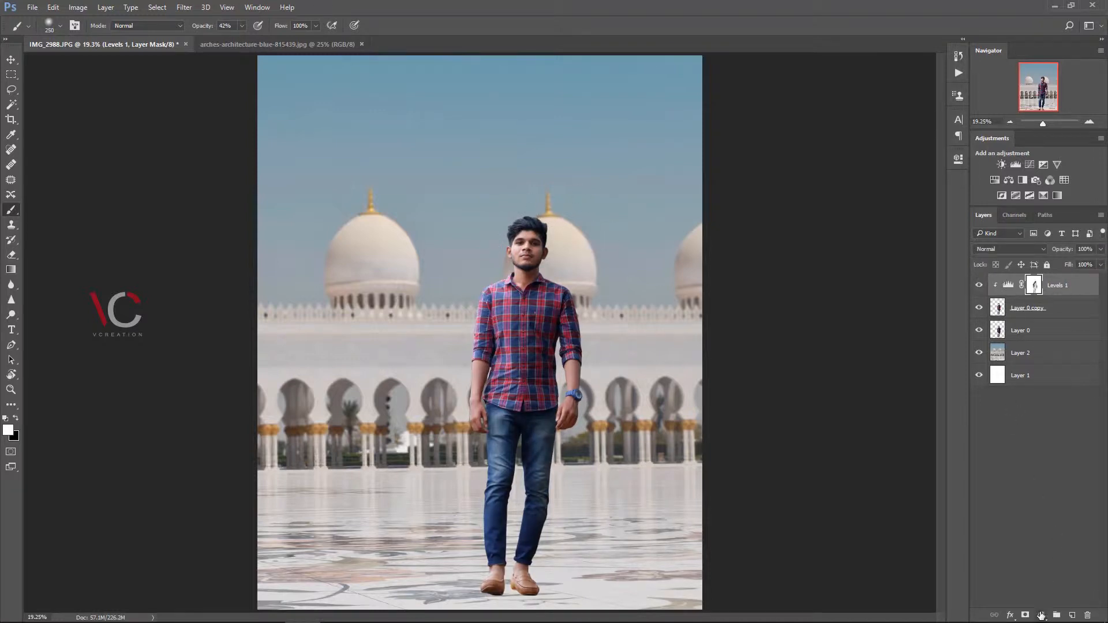
Step: Add a clipped Selective Color adjustment beneath Levels 1, lowering the black and adjusting the yellow in the reds
click(1041, 615)
click(975, 604)
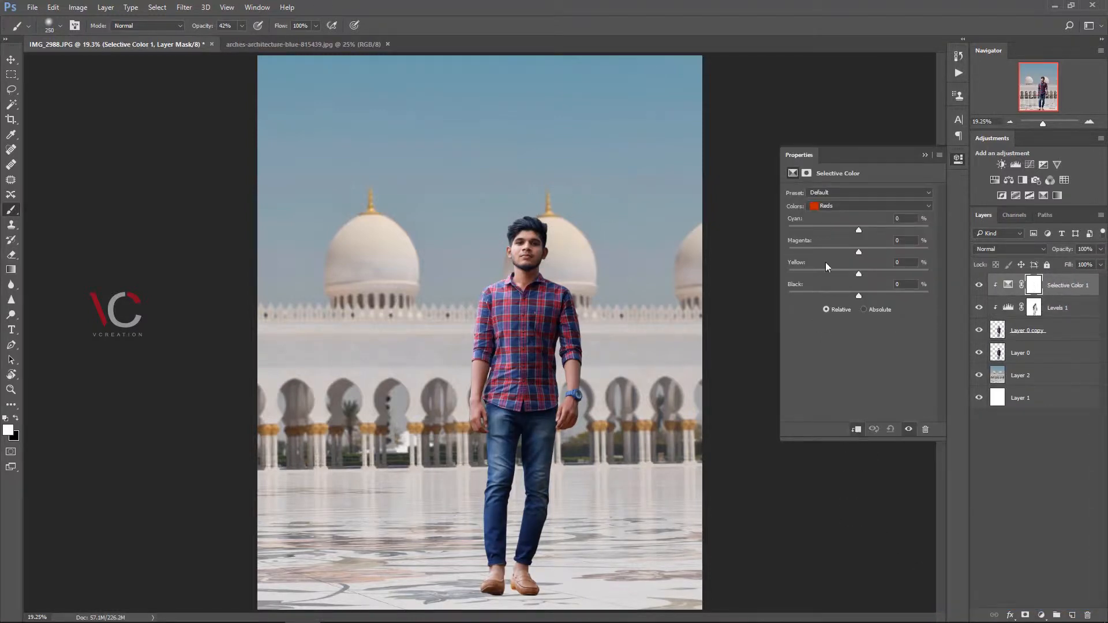
drag(1092, 304, 1091, 318)
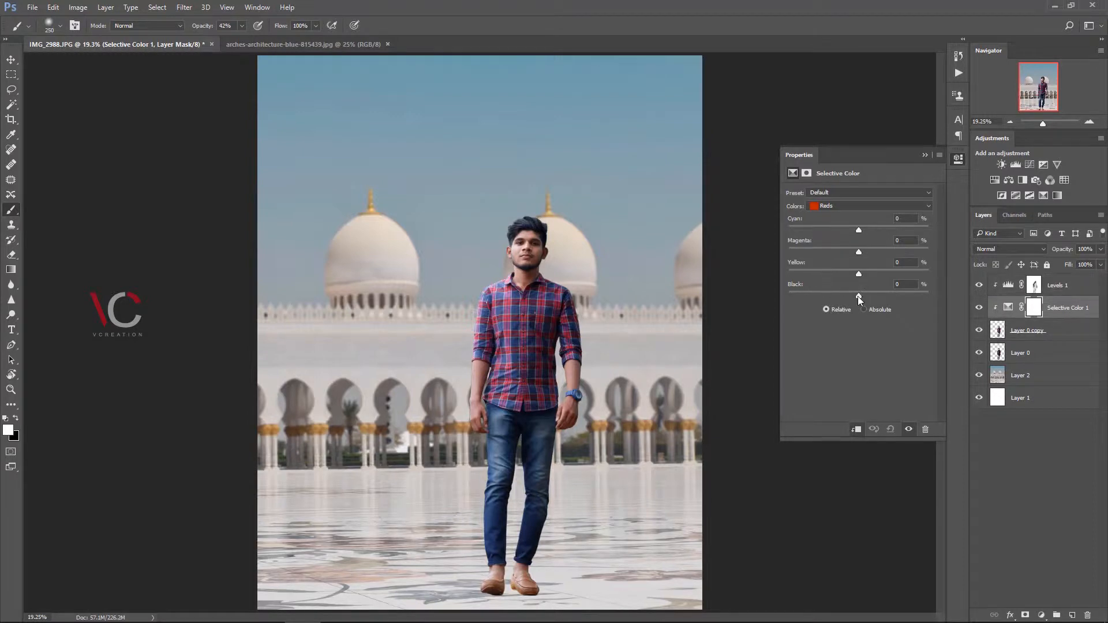
mouse_move(859, 298)
mouse_down()
mouse_move(841, 296)
mouse_move(865, 306)
mouse_move(840, 303)
mouse_up()
mouse_move(860, 279)
mouse_down()
mouse_move(875, 252)
mouse_move(861, 260)
mouse_up()
click(935, 160)
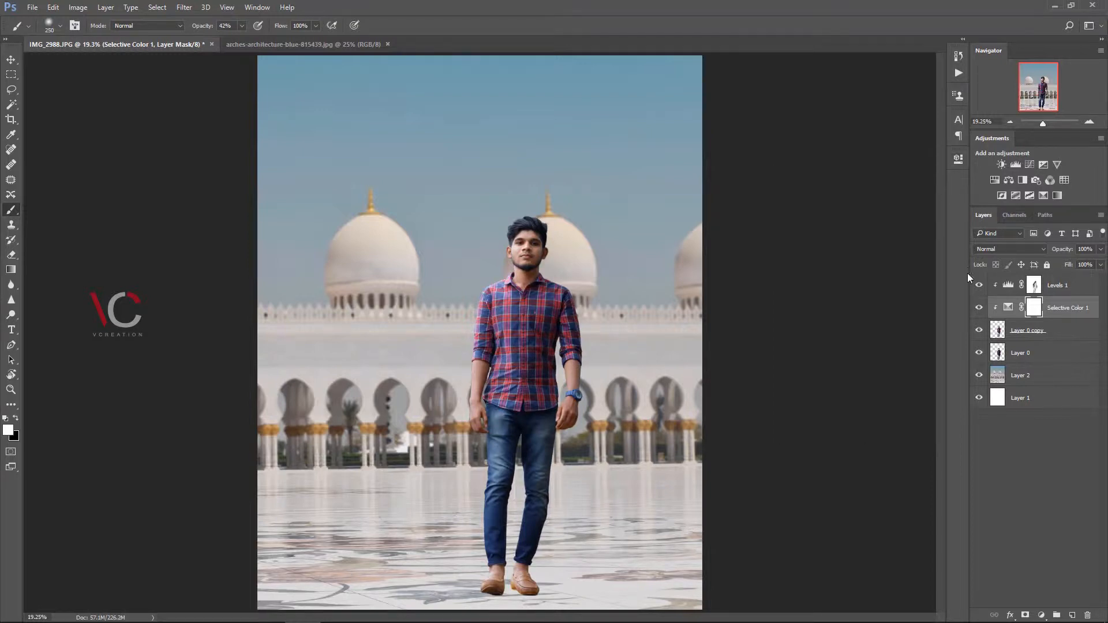
Step: Add a clipped Brightness/Contrast adjustment above Levels 1 with brightness 18 and contrast -34, and compare the image with and without it
click(1042, 616)
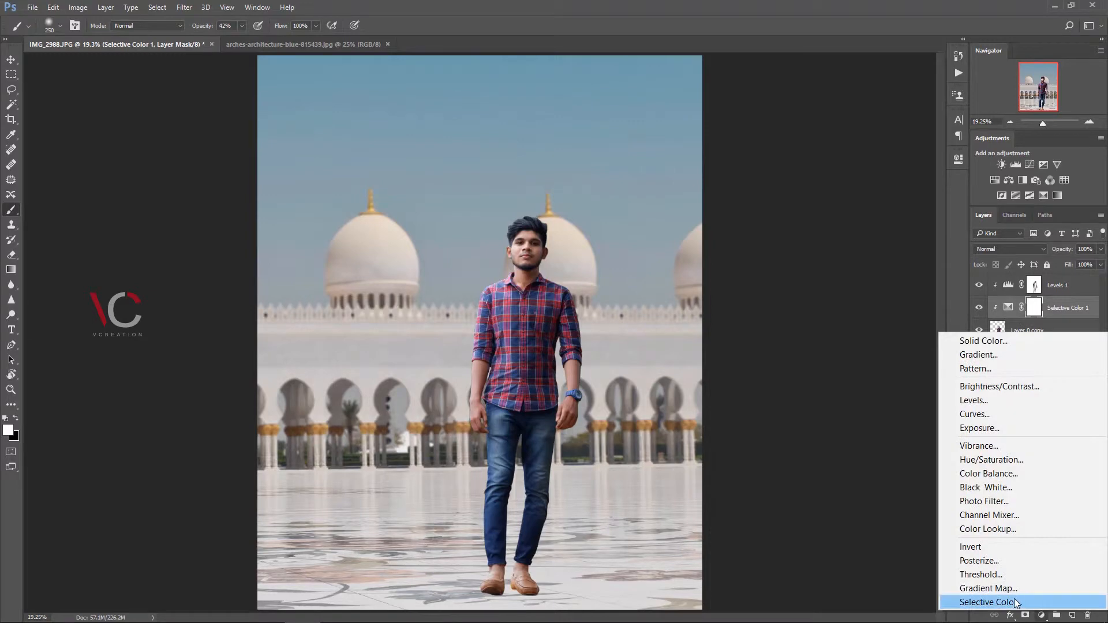
click(972, 395)
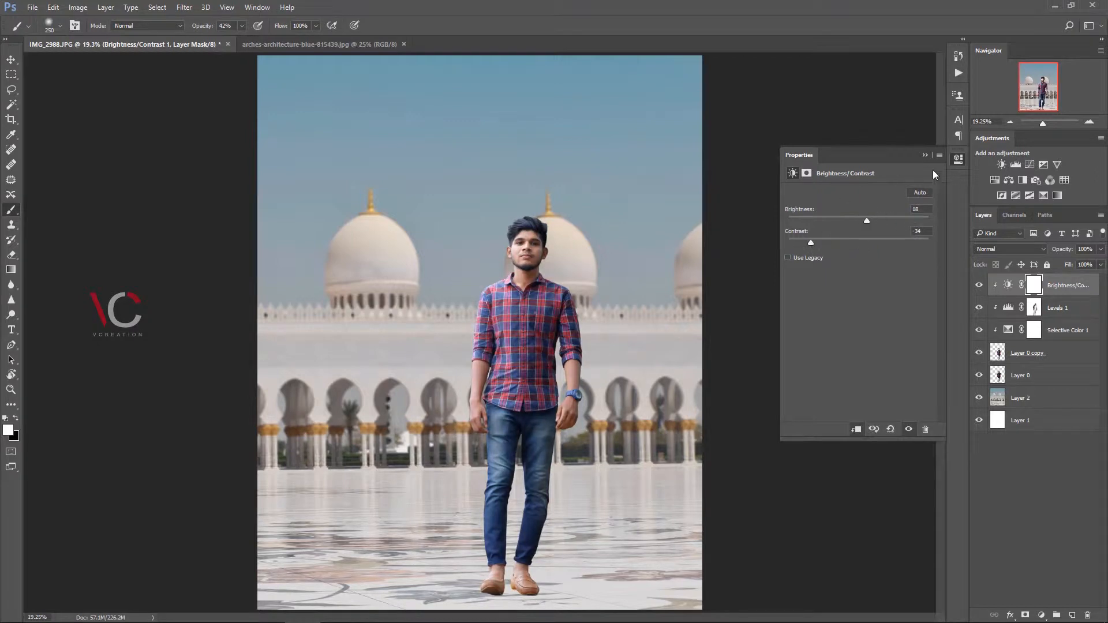
click(925, 155)
click(976, 285)
click(976, 284)
click(976, 285)
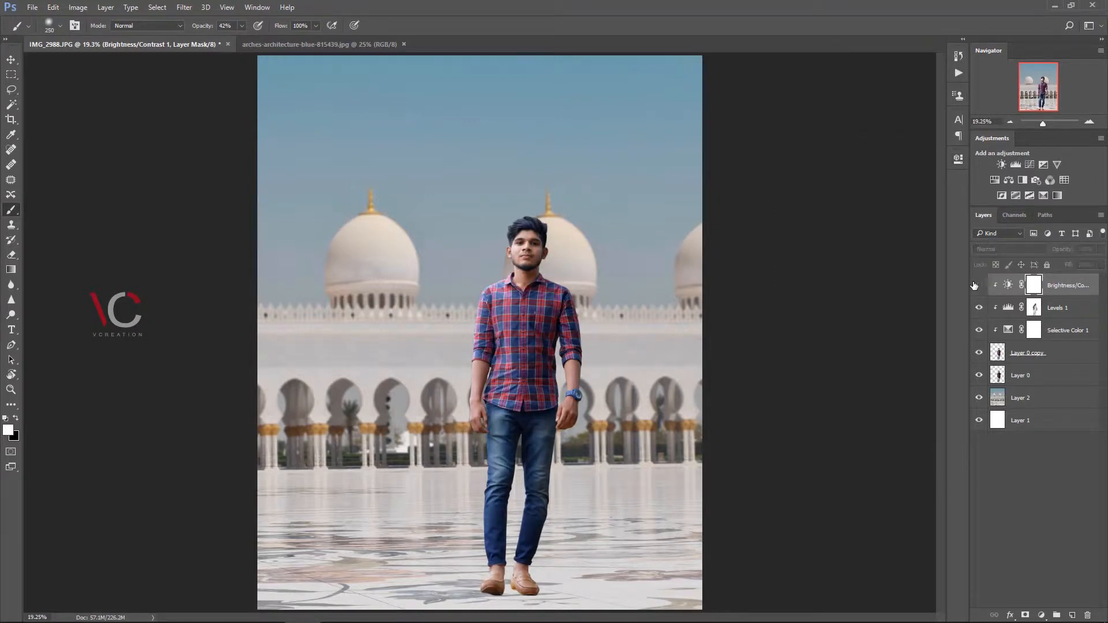
click(976, 284)
Step: Paint black at 42% opacity on the Brightness/Contrast mask over parts of the man, and compare the result with the adjustment hidden
key(x)
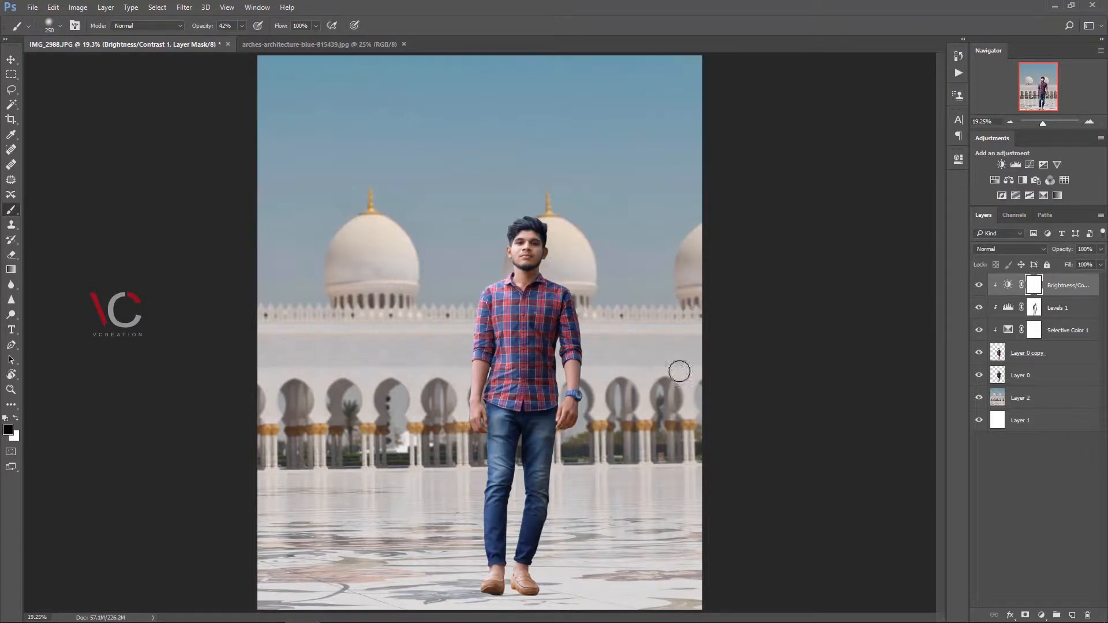
key(ctrl+equal)
key(ctrl+equal)
key(ctrl+equal)
drag(618, 259, 566, 160)
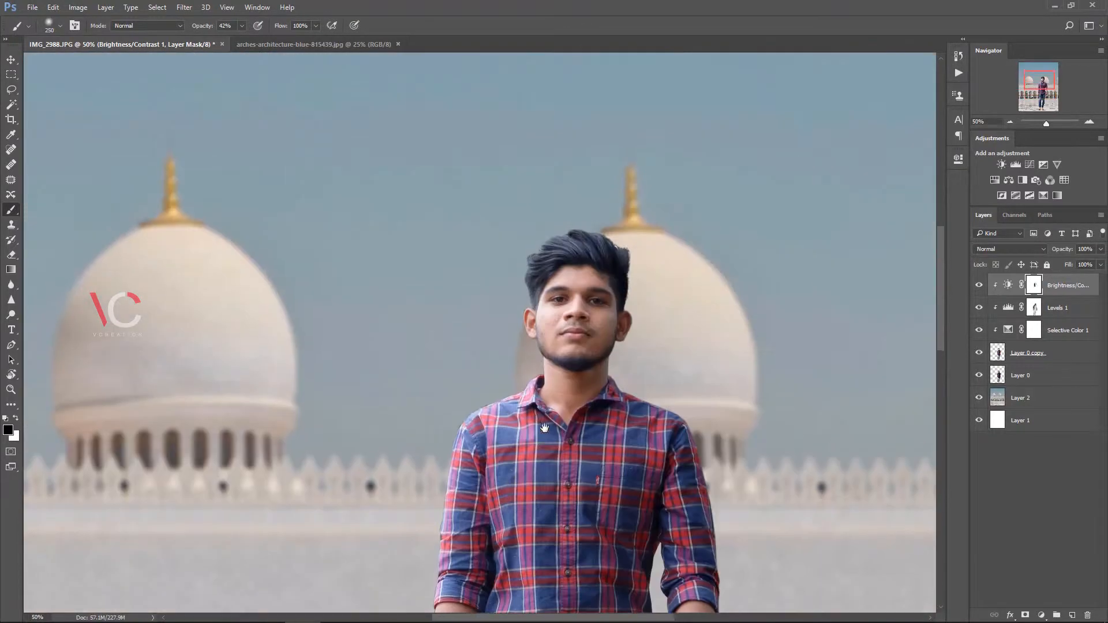
scroll(554, 242, down, 4)
scroll(591, 254, down, 10)
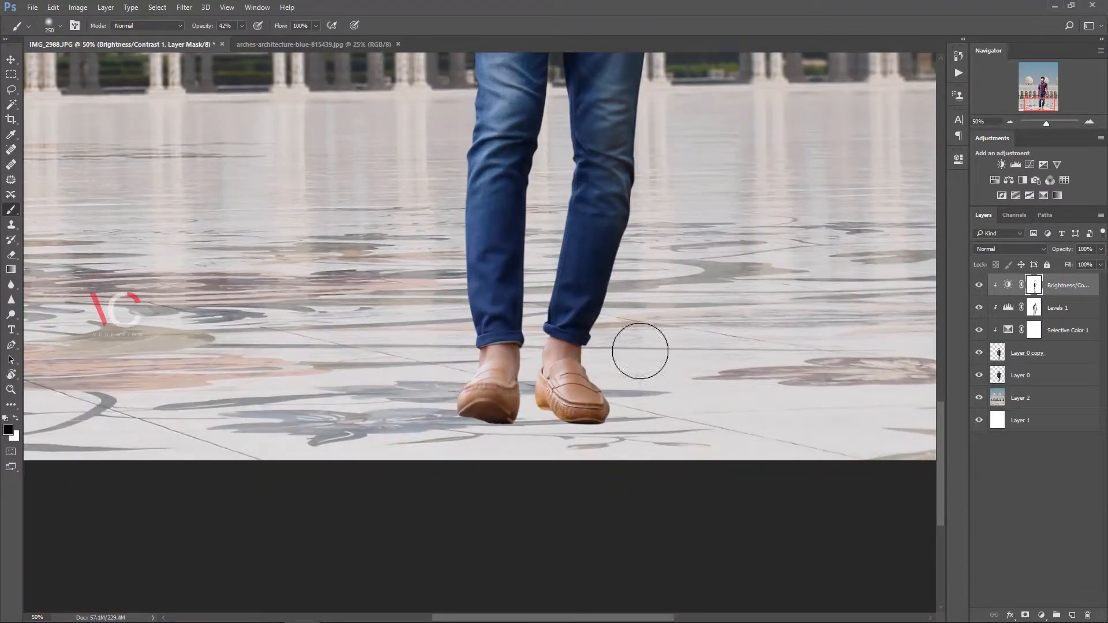
key(ctrl+0)
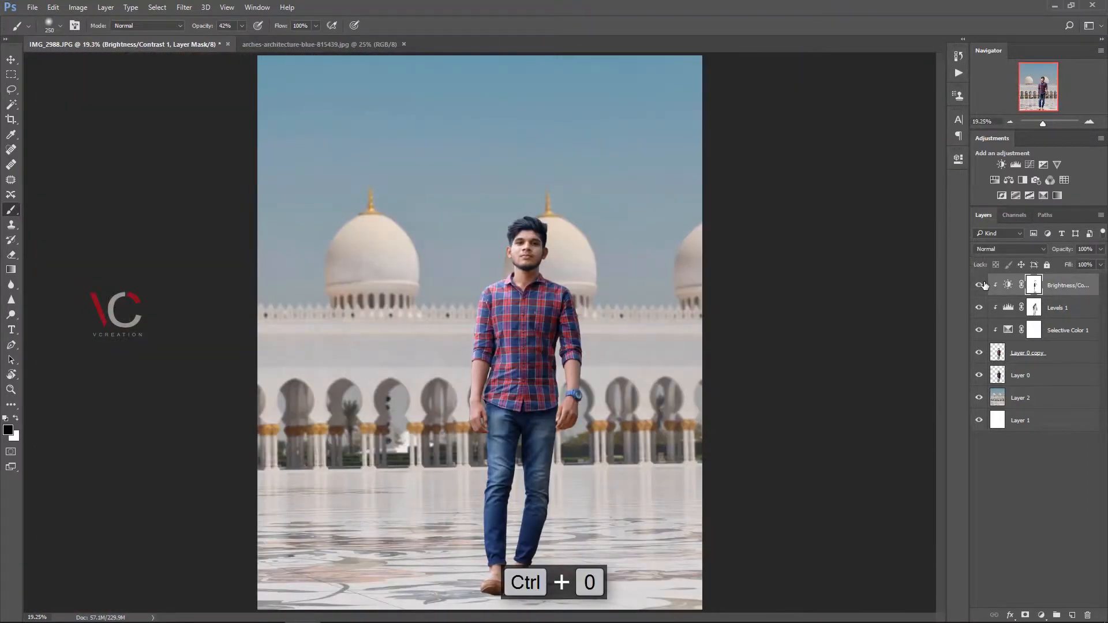
click(983, 285)
click(984, 285)
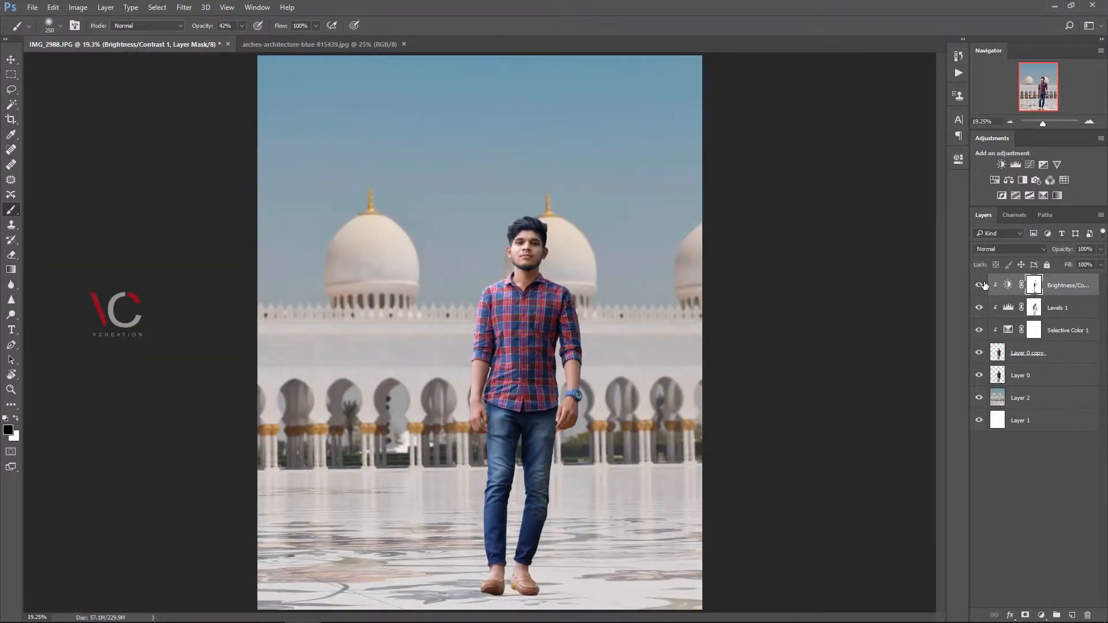
Step: Try a Hue/Saturation adjustment with saturation +67 clipped to the background in Layer 2, and delete it
click(1038, 395)
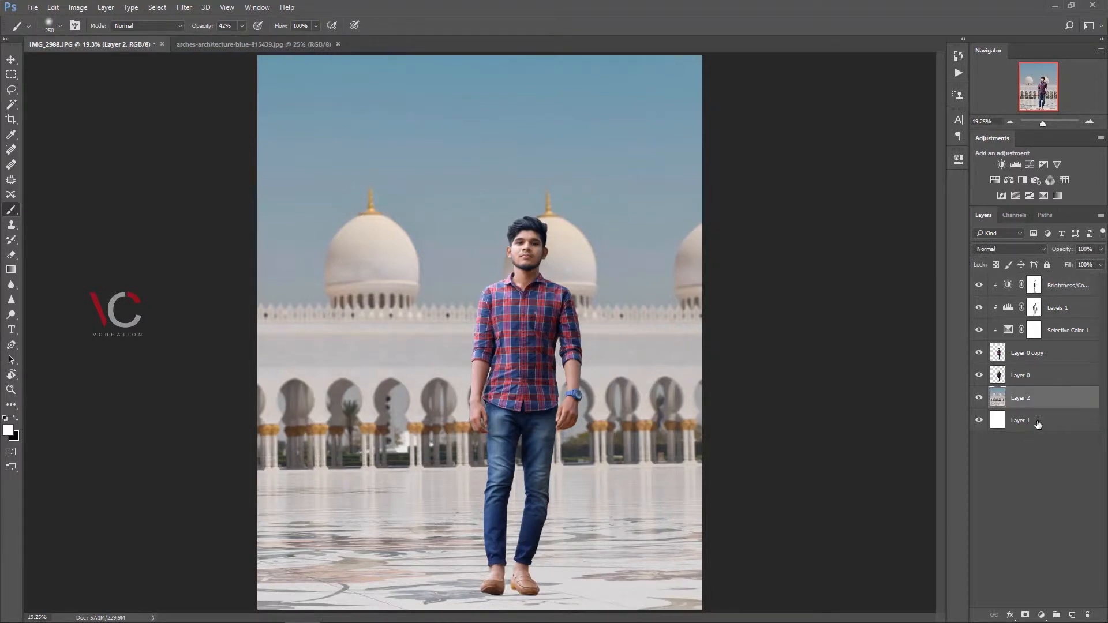
click(1037, 617)
click(1015, 460)
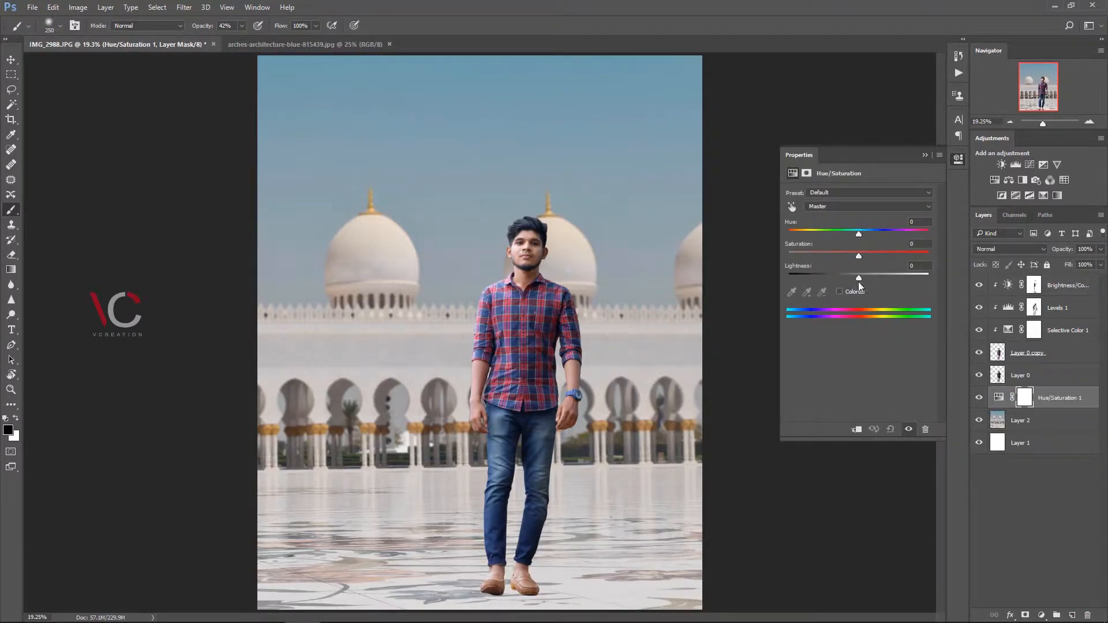
key(ctrl+alt+g)
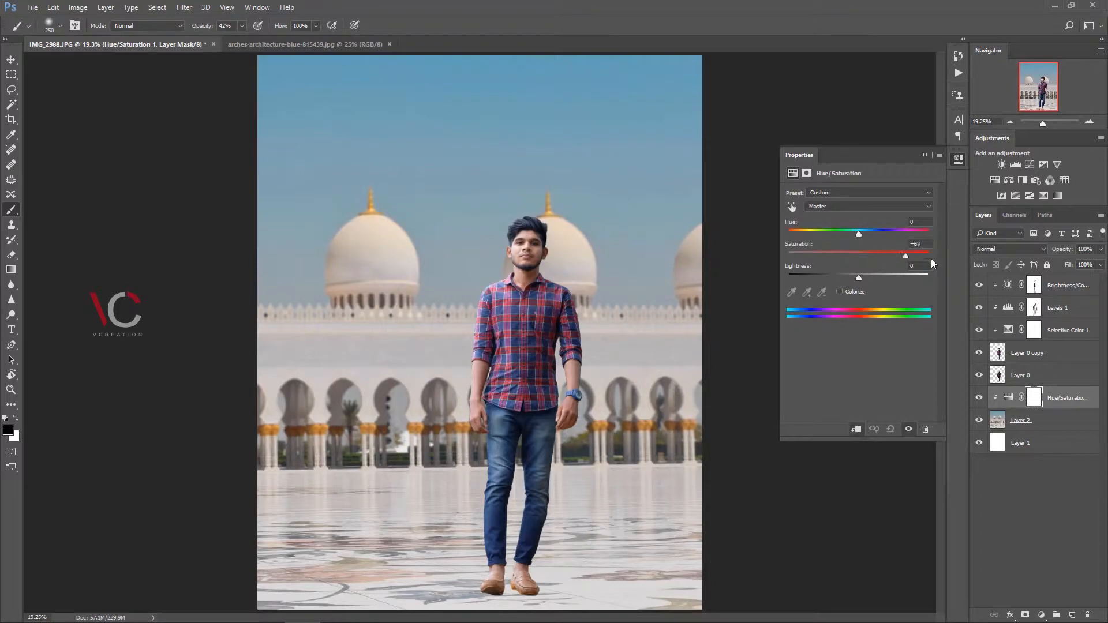
drag(905, 255, 858, 272)
click(926, 156)
key(Delete)
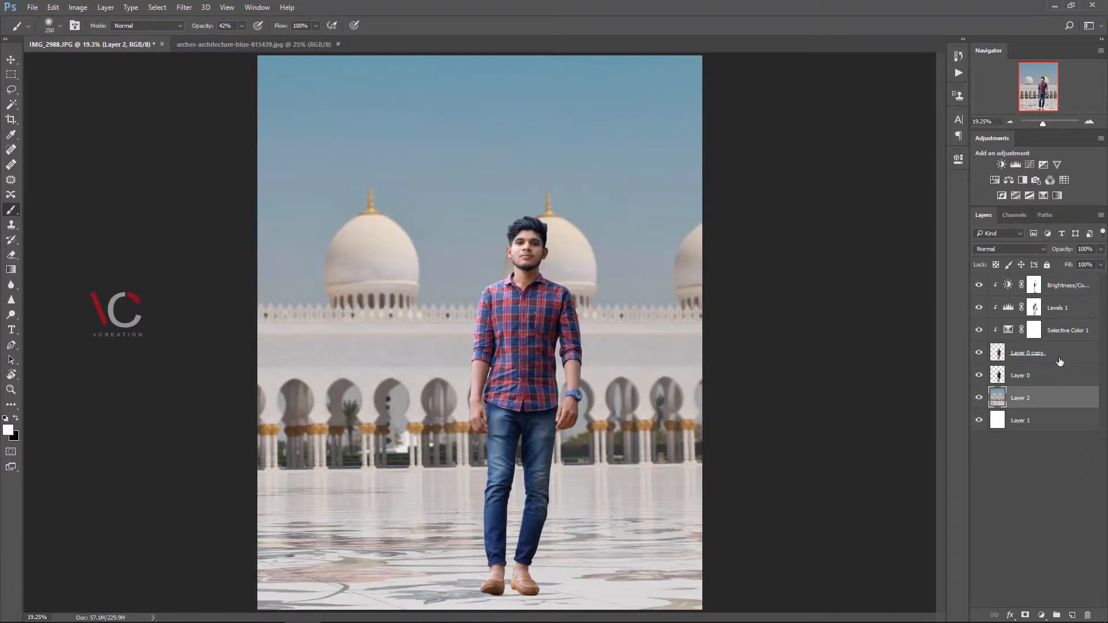
Step: Turn the man in Layer 0 solid black using Hue/Saturation with lightness -100
click(1039, 378)
key(ctrl+j)
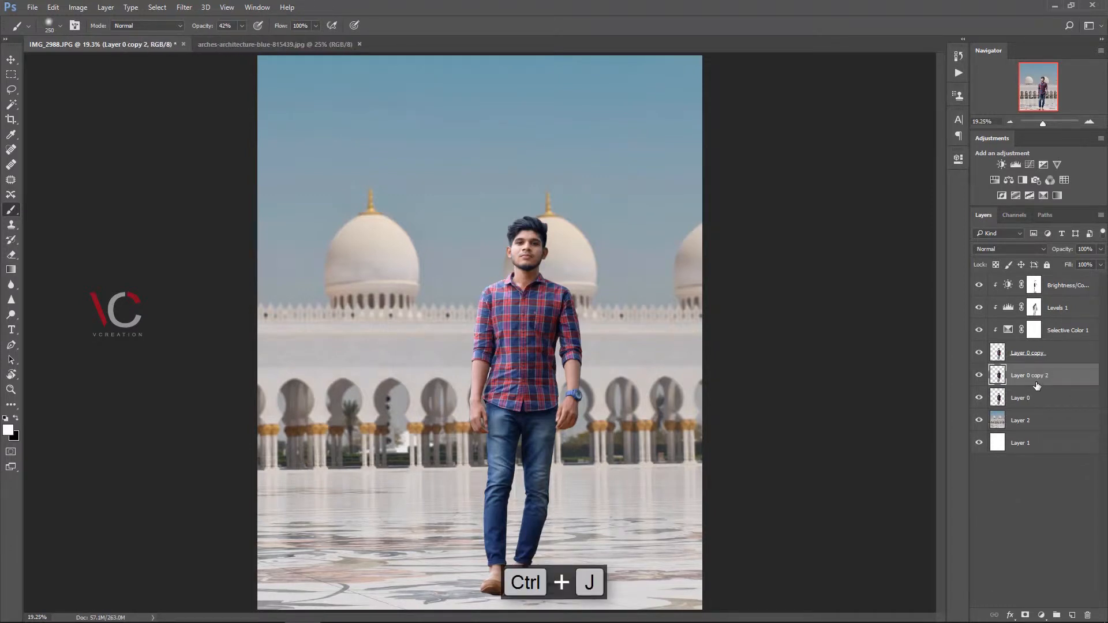
key(ctrl+alt+z)
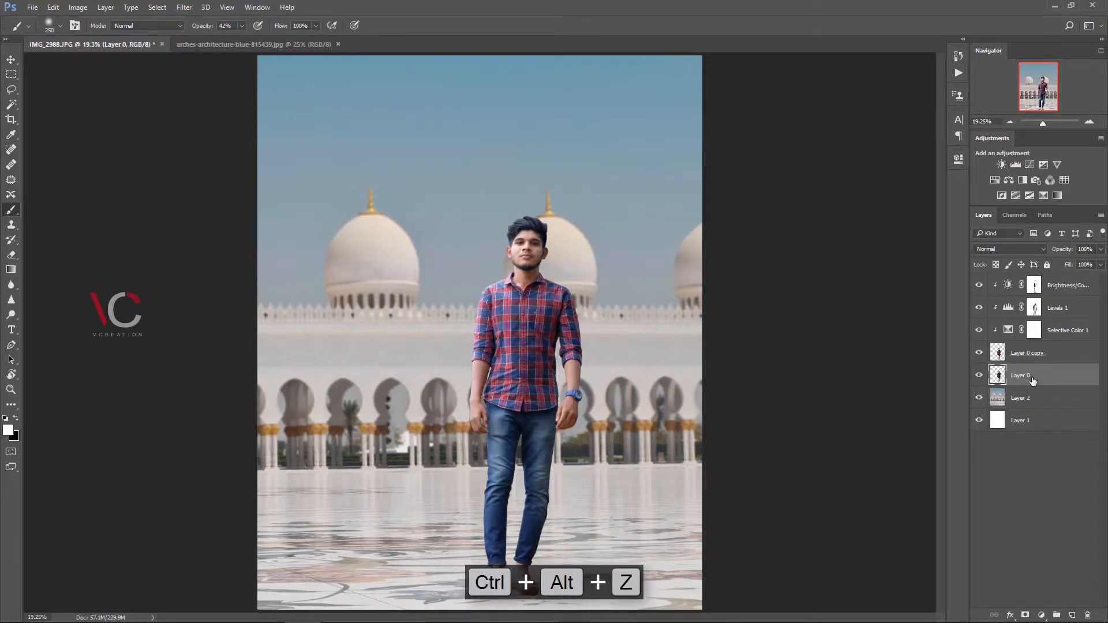
key(ctrl+u)
drag(828, 377, 811, 377)
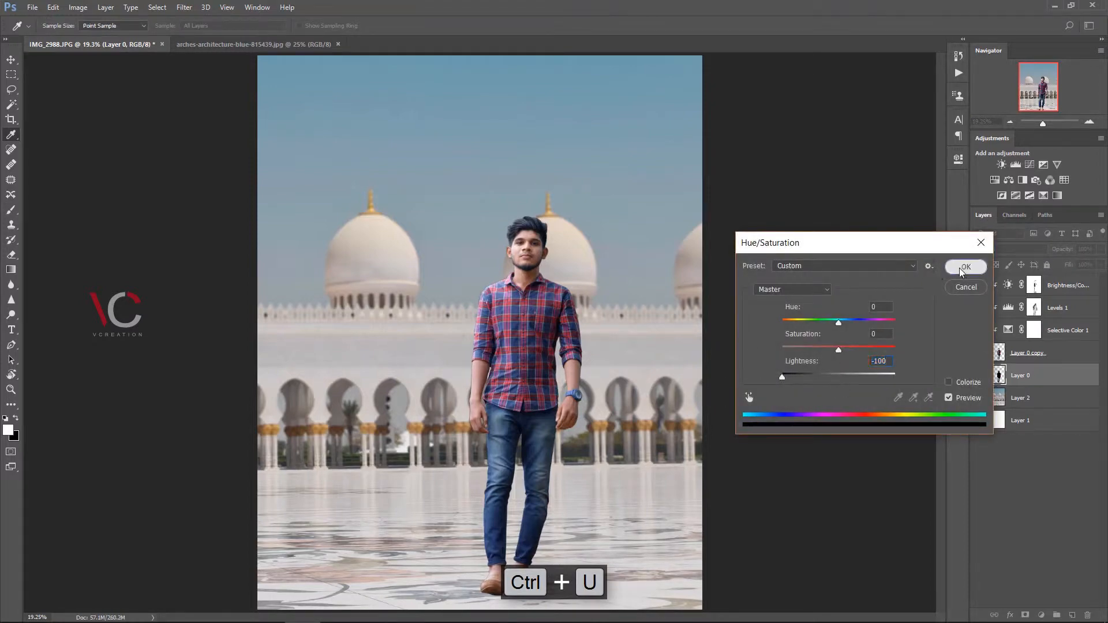
click(965, 267)
Step: Skew the black Layer 0 silhouette down flat across the floor so it forms a cast shadow extending right from the shoes
key(ctrl+t)
right_click(541, 305)
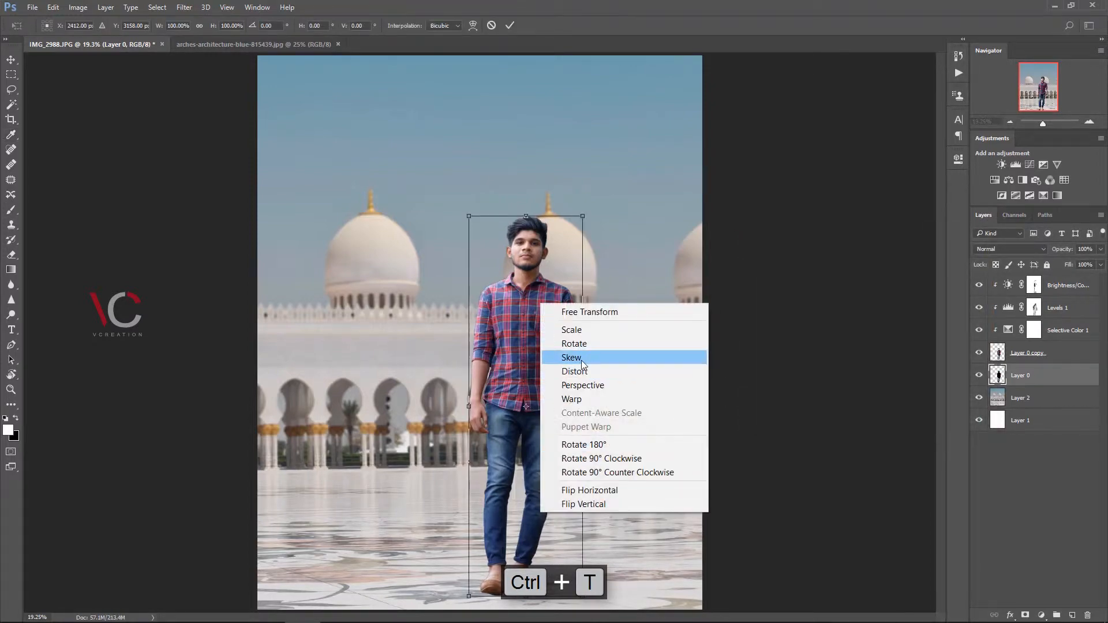
click(571, 362)
mouse_move(525, 219)
mouse_down()
mouse_move(713, 494)
mouse_move(716, 571)
mouse_up()
key(Return)
key(b)
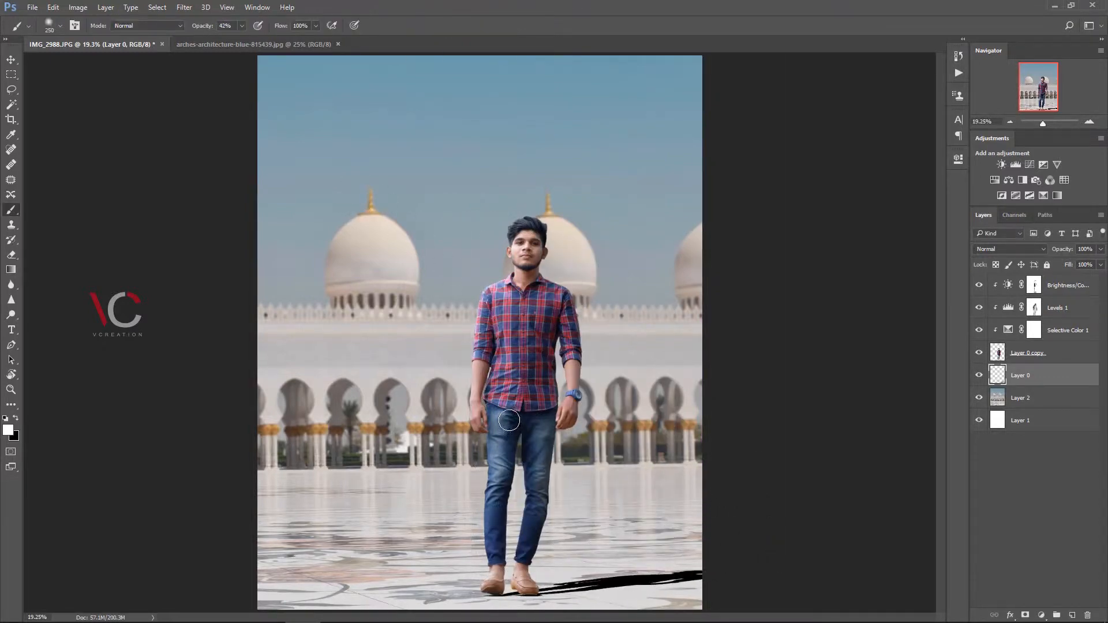
Step: Nudge the black Layer 0 shadow a little to the right and fine-tune its height so it meets the soles of both shoes
key(ctrl+equal)
key(ctrl+equal)
key(ctrl+equal)
key(ctrl+equal)
scroll(593, 308, down, 10)
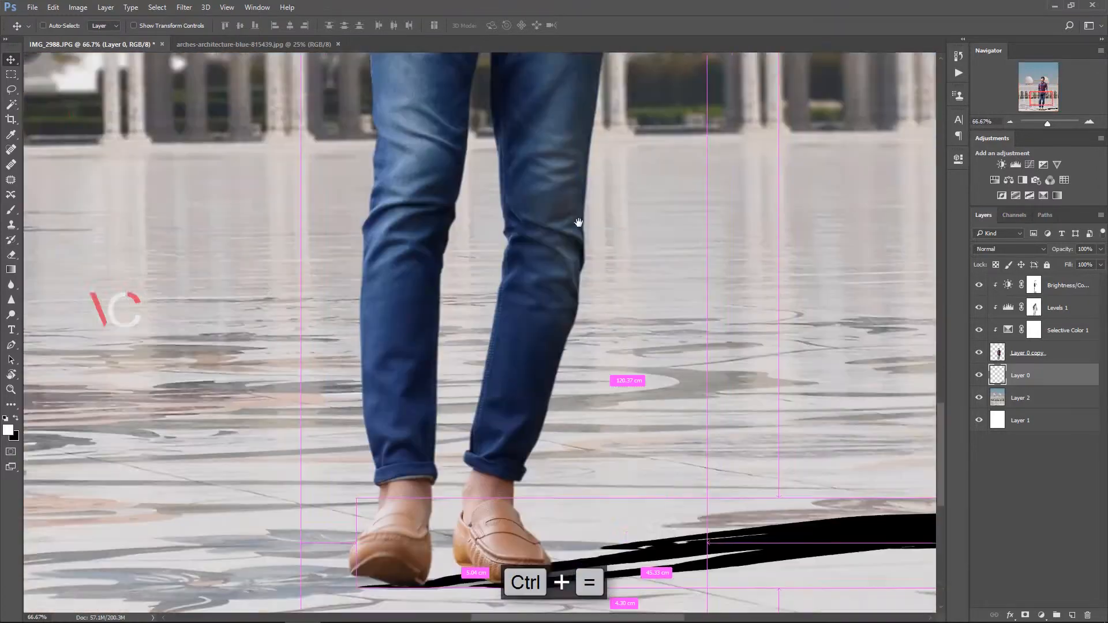
mouse_move(764, 390)
mouse_down()
mouse_move(779, 386)
mouse_move(764, 382)
mouse_up()
key(Up)
key(Up)
key(Up)
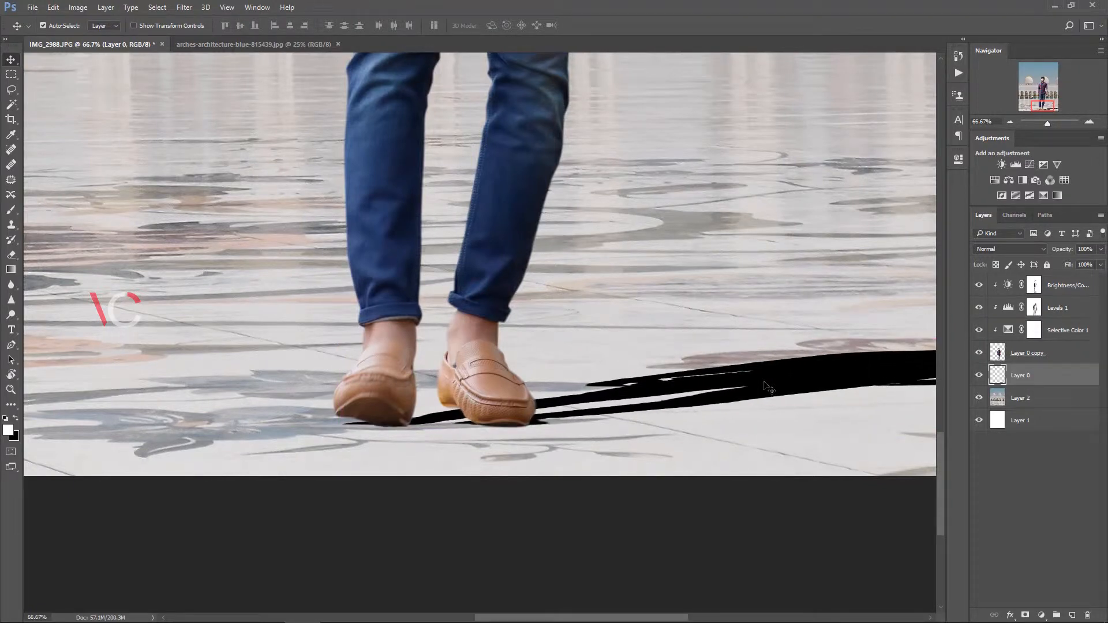
key(shift+Right)
key(shift+Right)
key(shift+Right)
key(shift+Right)
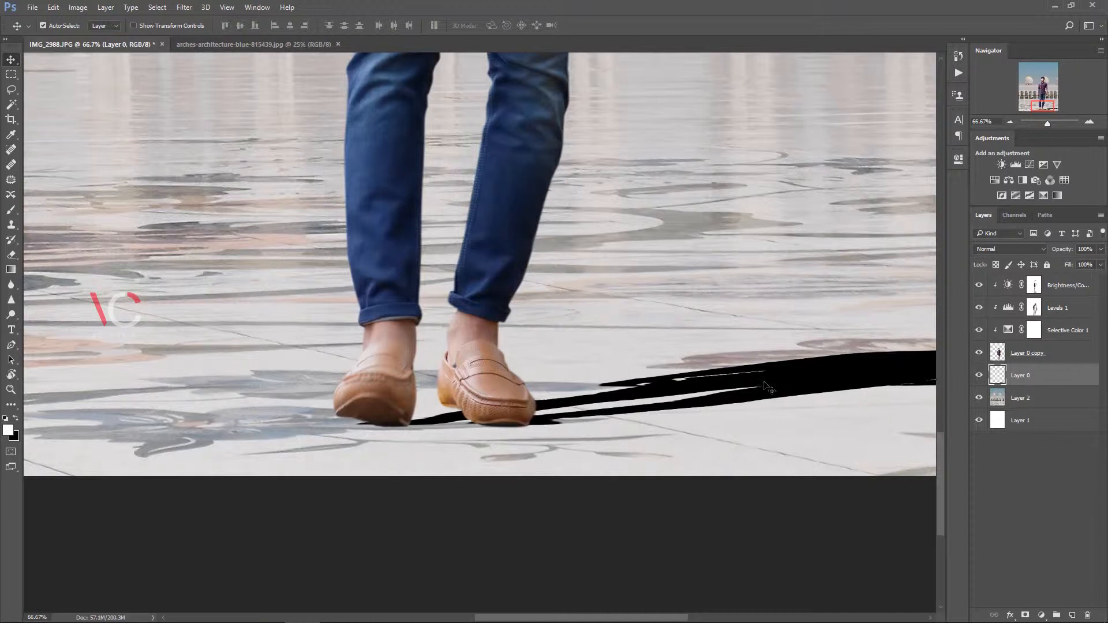
key(Down)
key(Down)
key(shift+Right)
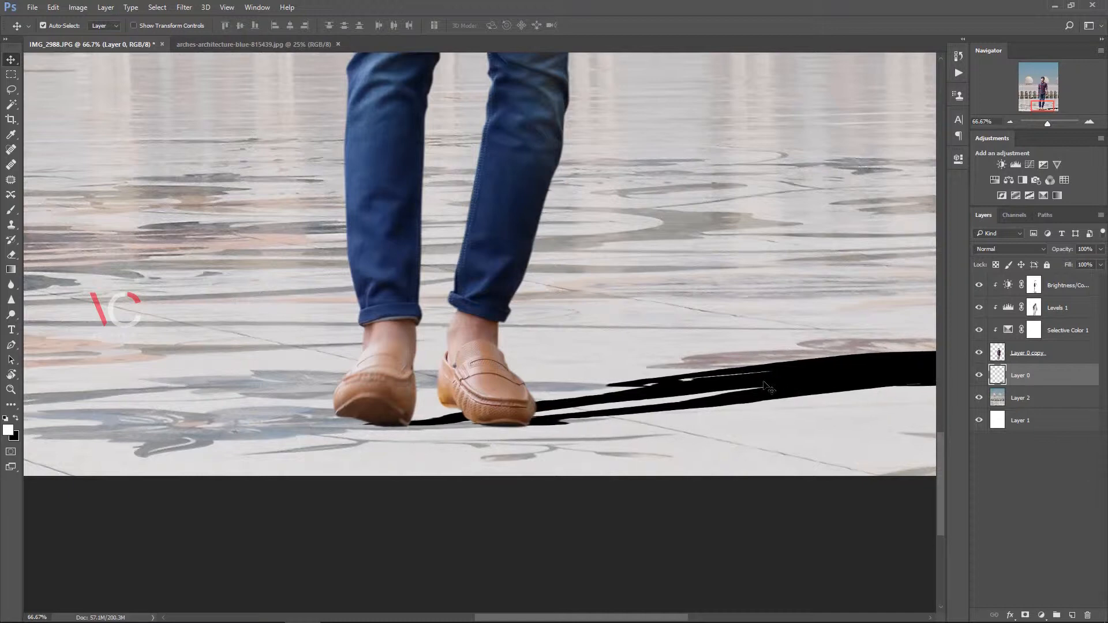
key(Down)
key(Down)
key(Down)
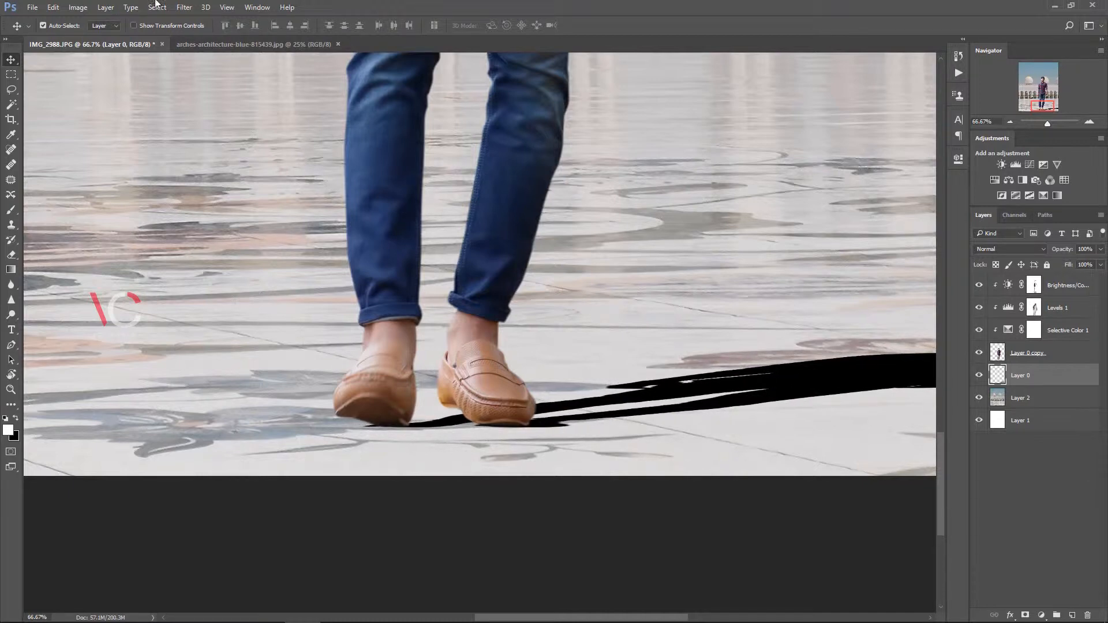
Step: Soften the Layer 0 shadow with a 2-pixel Gaussian Blur and lower its fill to 45%
click(184, 7)
mouse_move(193, 164)
click(404, 237)
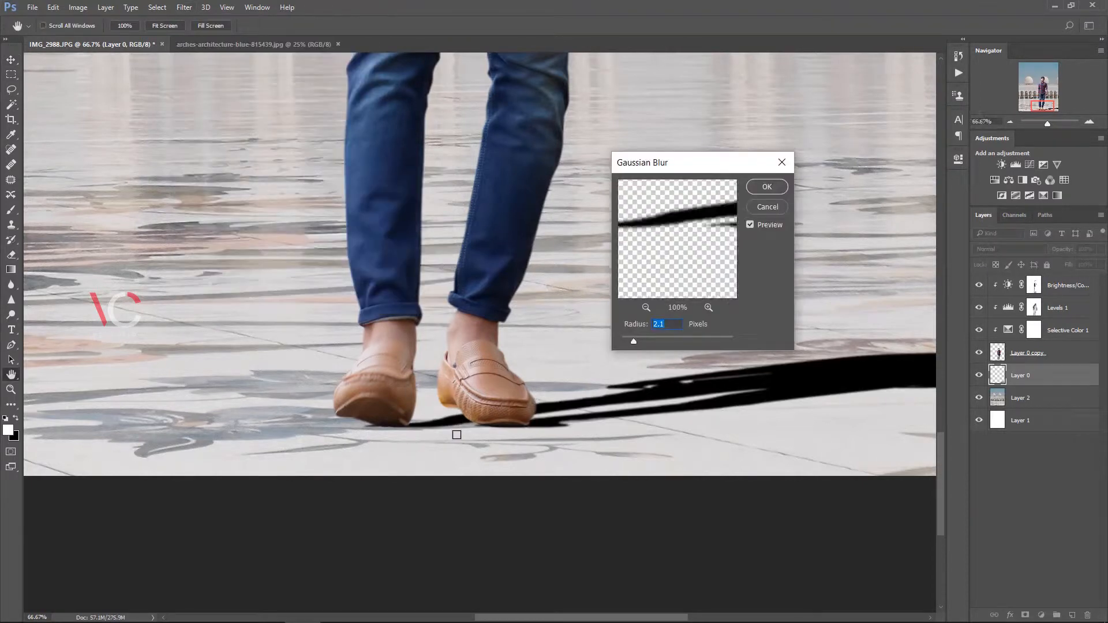
text(5)
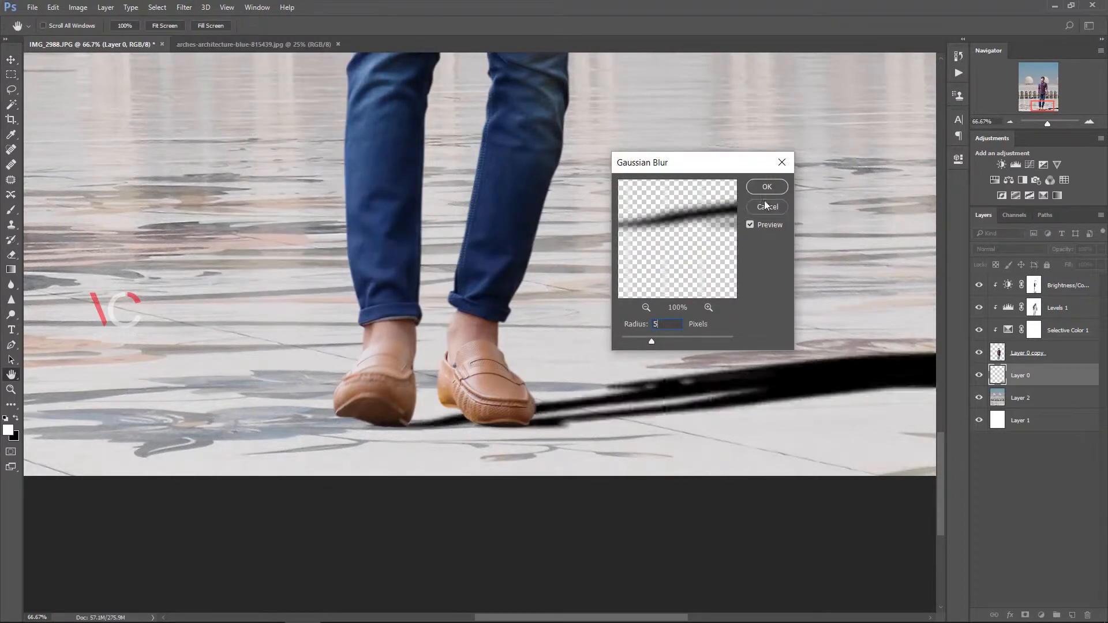
text(0)
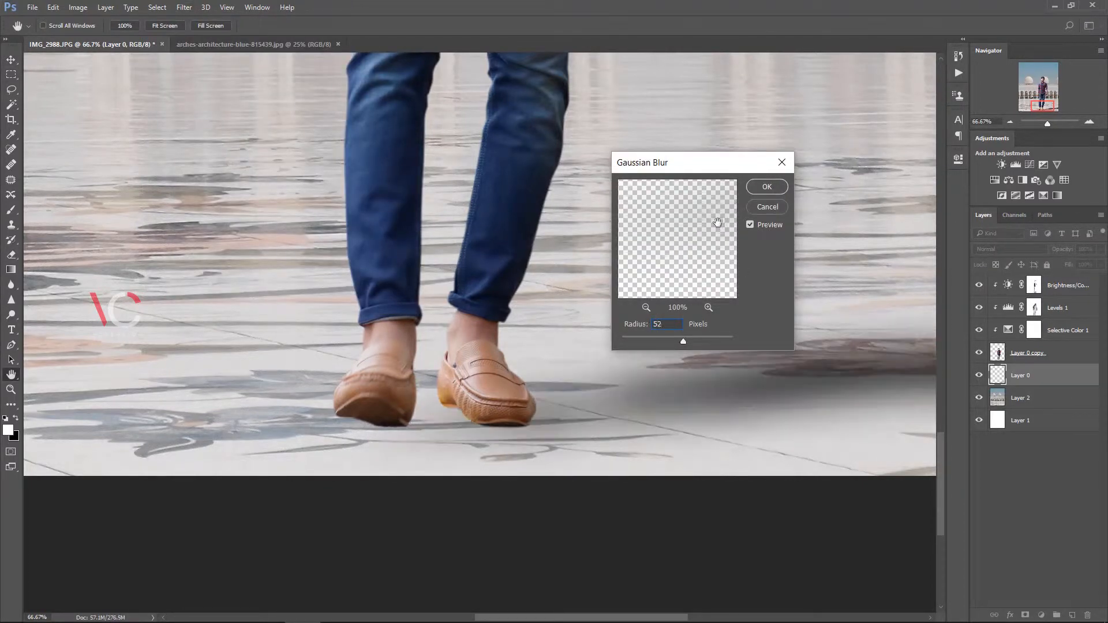
key(BackSpace)
key(BackSpace)
text(2)
click(763, 189)
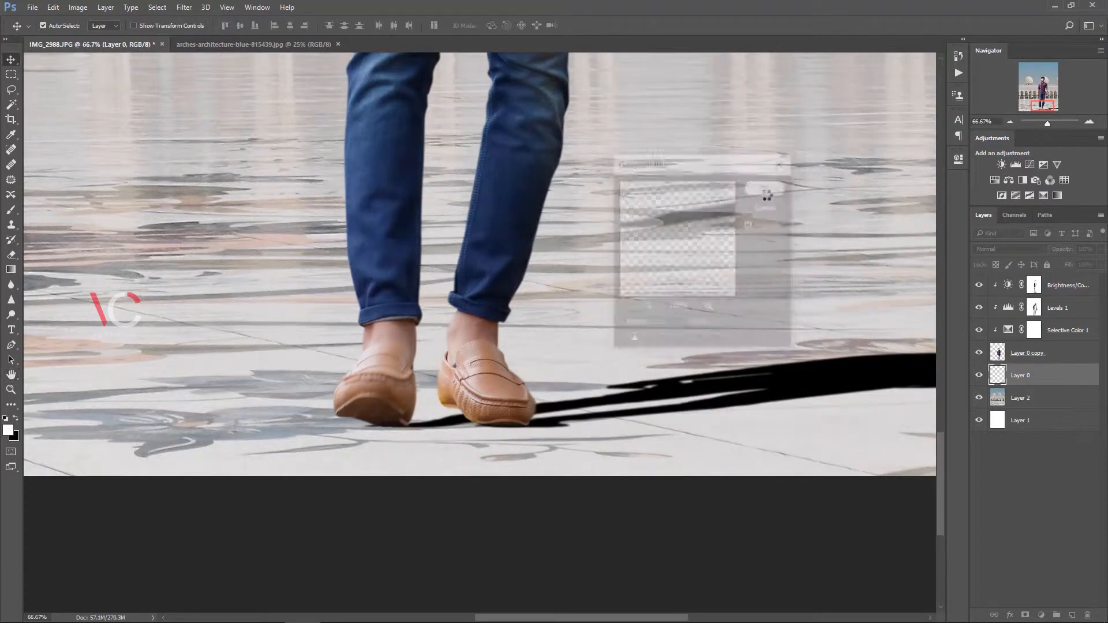
drag(1068, 270, 1035, 266)
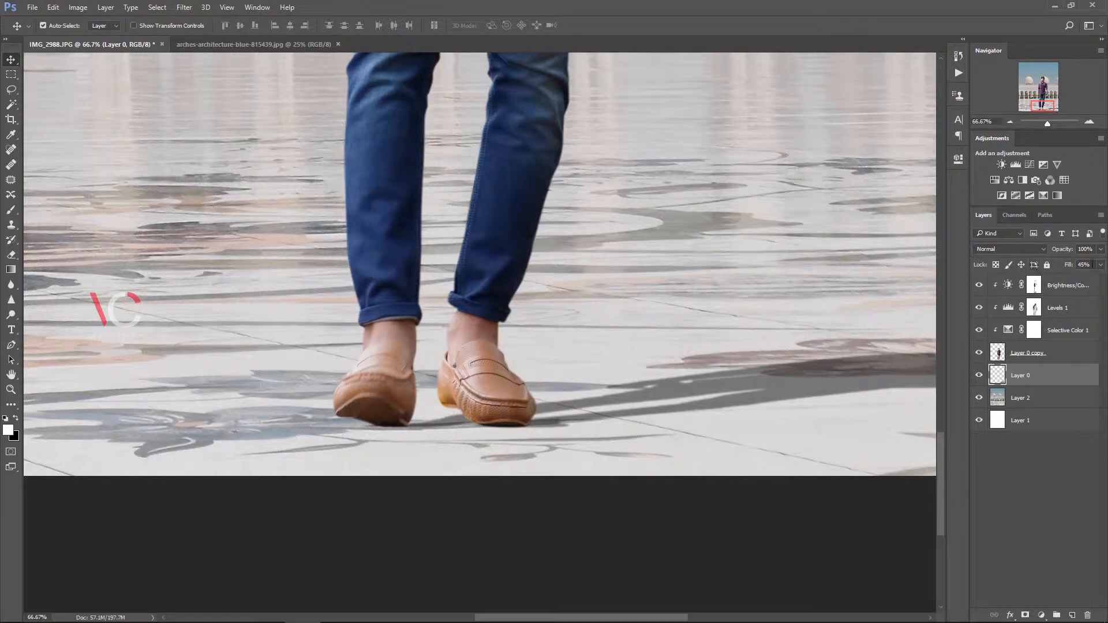
Step: Add a new layer directly above the Layer 0 shadow and shrink the brush to 50 px for work around the shoes
key(ctrl+0)
key(ctrl+equal)
key(ctrl+equal)
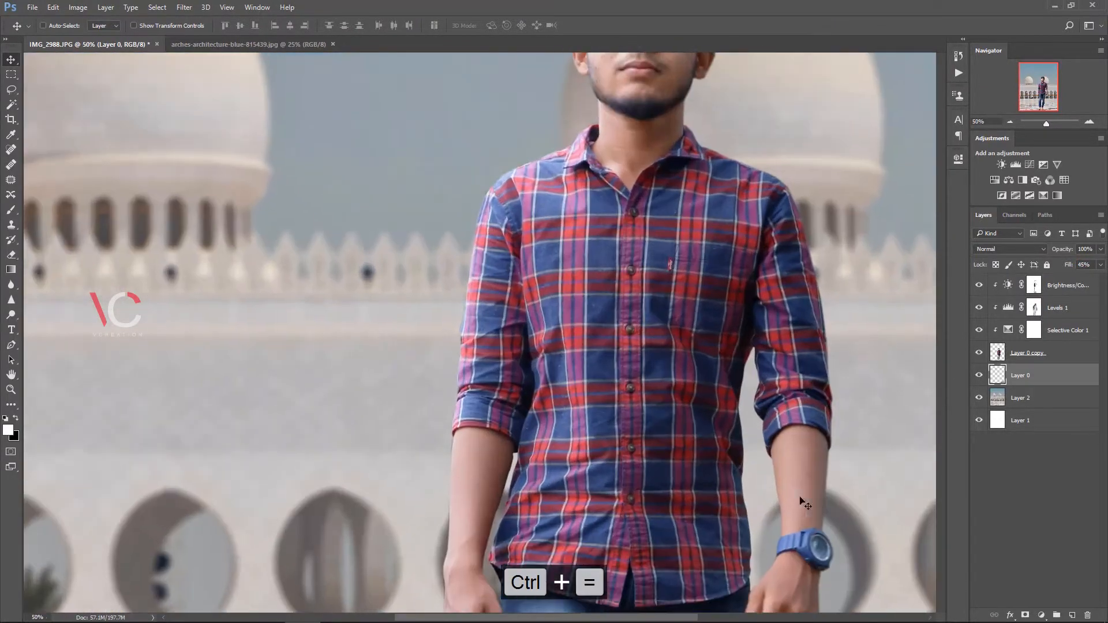
scroll(752, 316, down, 5)
key(ctrl+equal)
click(1072, 615)
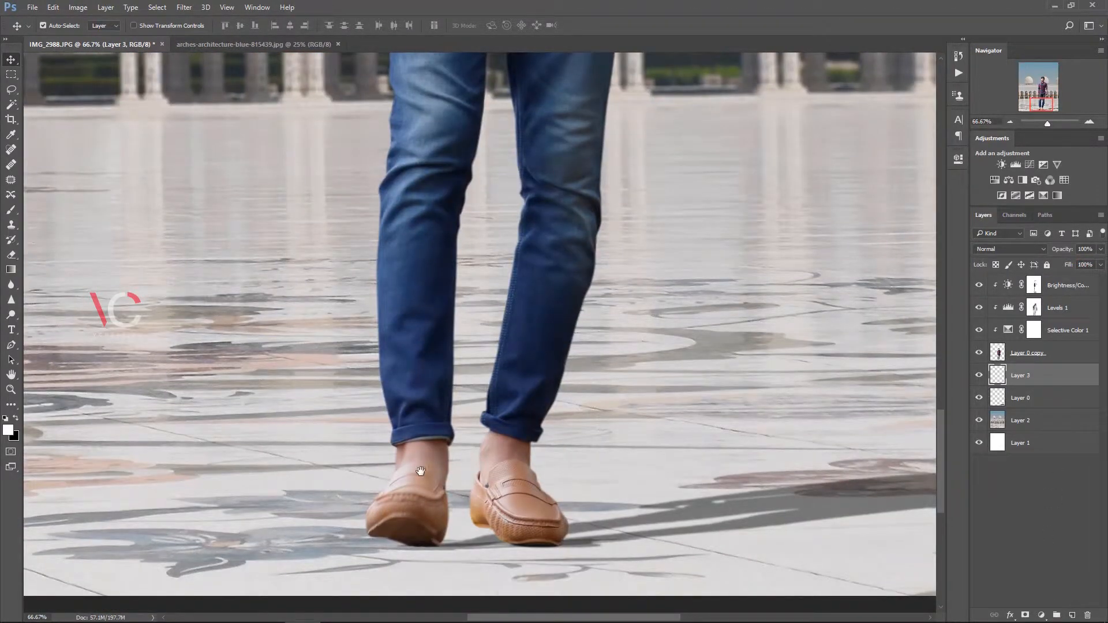
scroll(420, 470, down, 3)
key(b)
key(bracketleft)
key(bracketleft)
key(bracketleft)
key(bracketleft)
key(bracketleft)
key(bracketleft)
key(bracketleft)
key(bracketleft)
key(bracketleft)
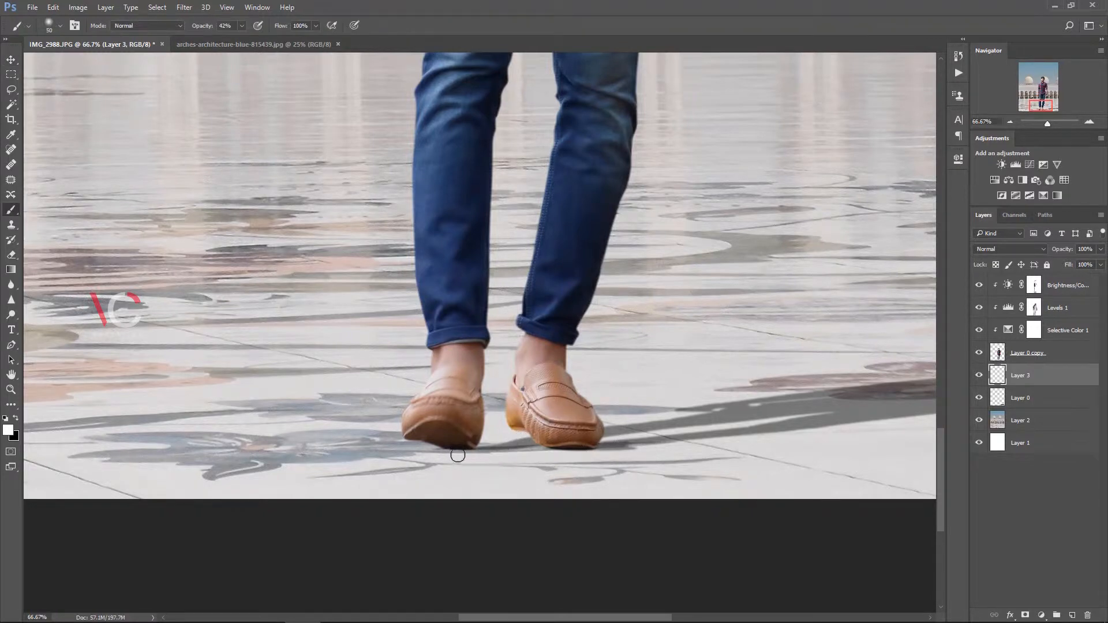
Step: Try a soft black contact shadow beneath the left shoe at 72% layer opacity, and merge it into Layer 0
drag(454, 456, 426, 459)
key(ctrl+alt+z)
key(x)
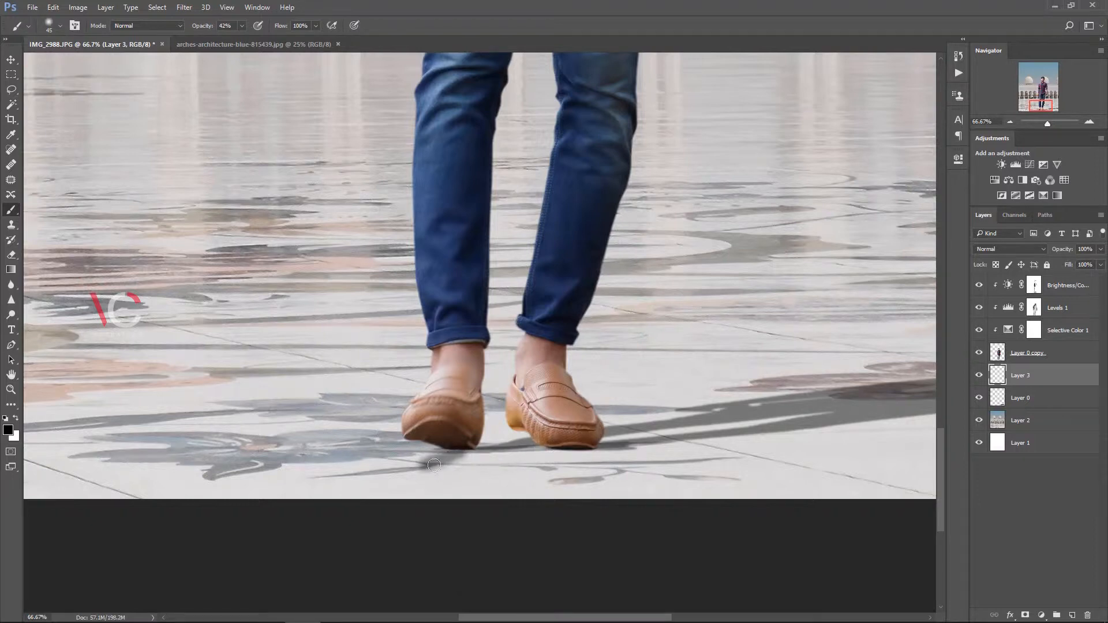
key(ctrl+t)
mouse_move(473, 439)
mouse_down()
mouse_move(505, 407)
mouse_move(480, 452)
mouse_up()
key(Return)
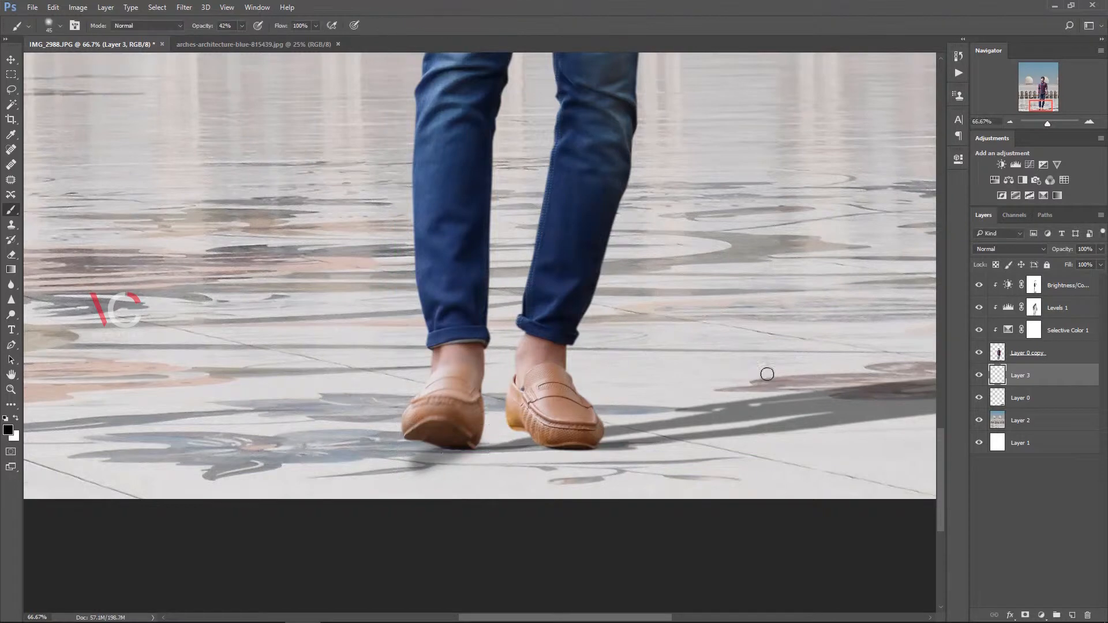
drag(1062, 249, 945, 404)
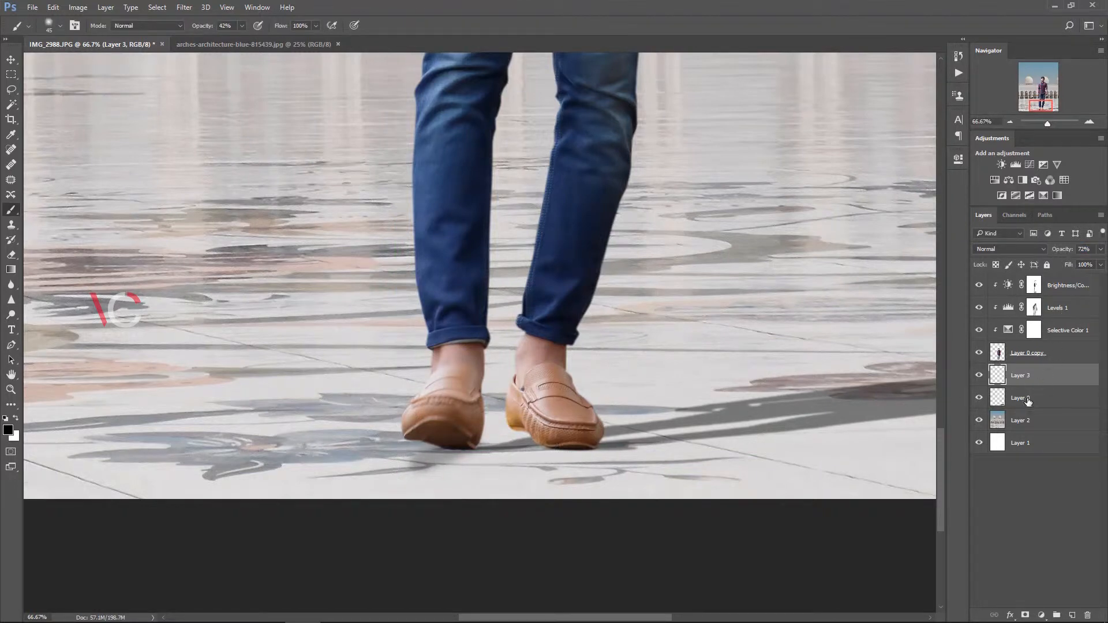
key(ctrl+e)
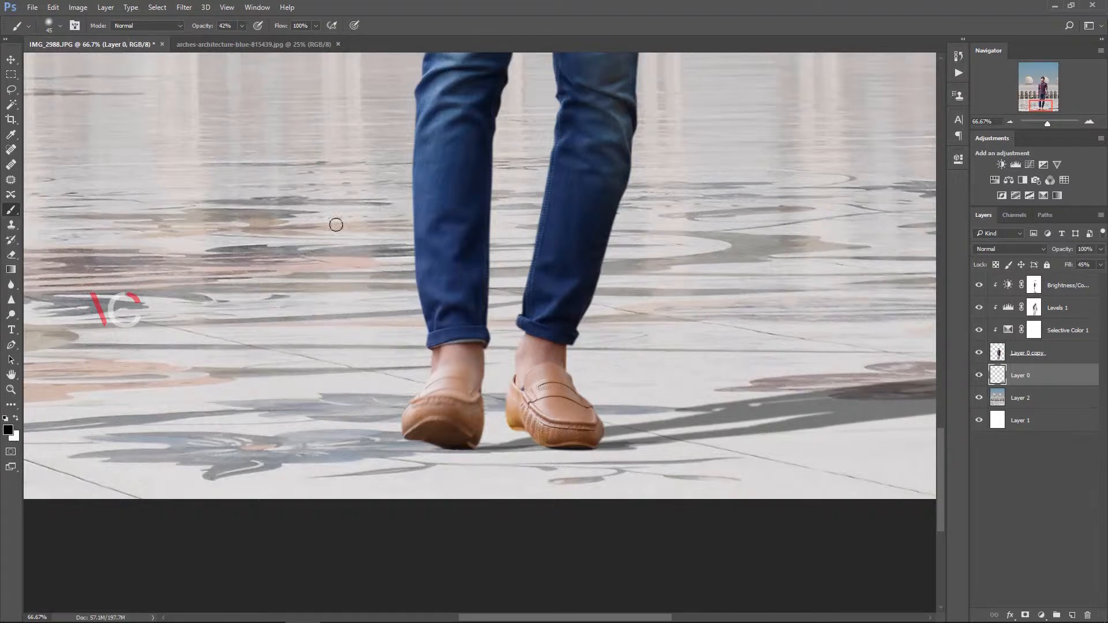
Step: Undo the merge and the contact shadow layer with Layer 0 back at 45% fill, and set the brush opacity to 100%
key(0)
key(ctrl+alt+z)
key(ctrl+alt+z)
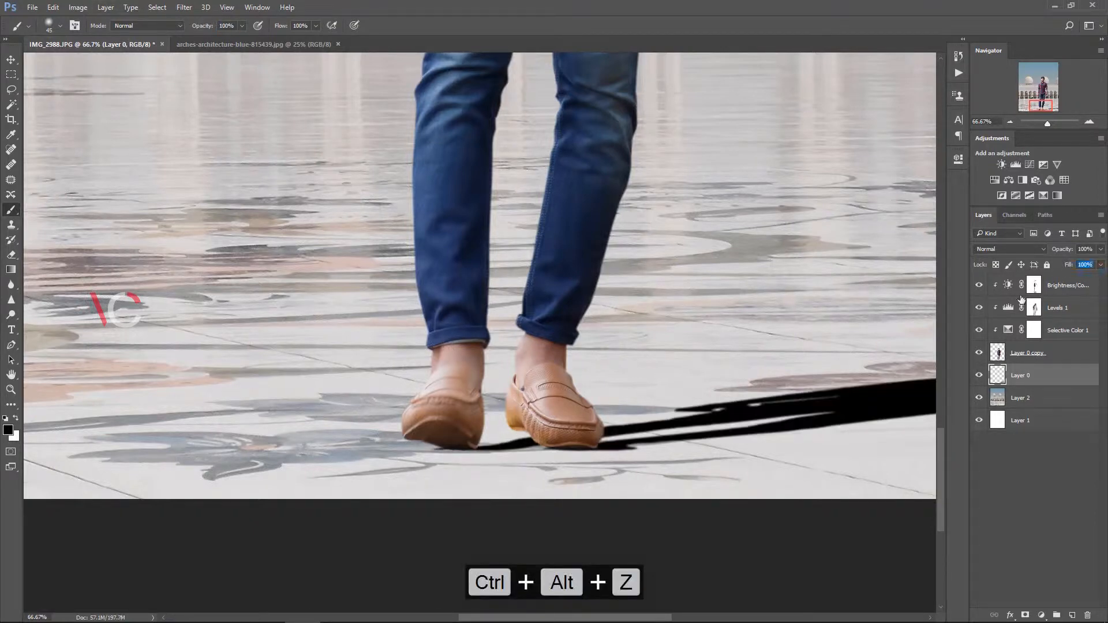
key(ctrl+alt+z)
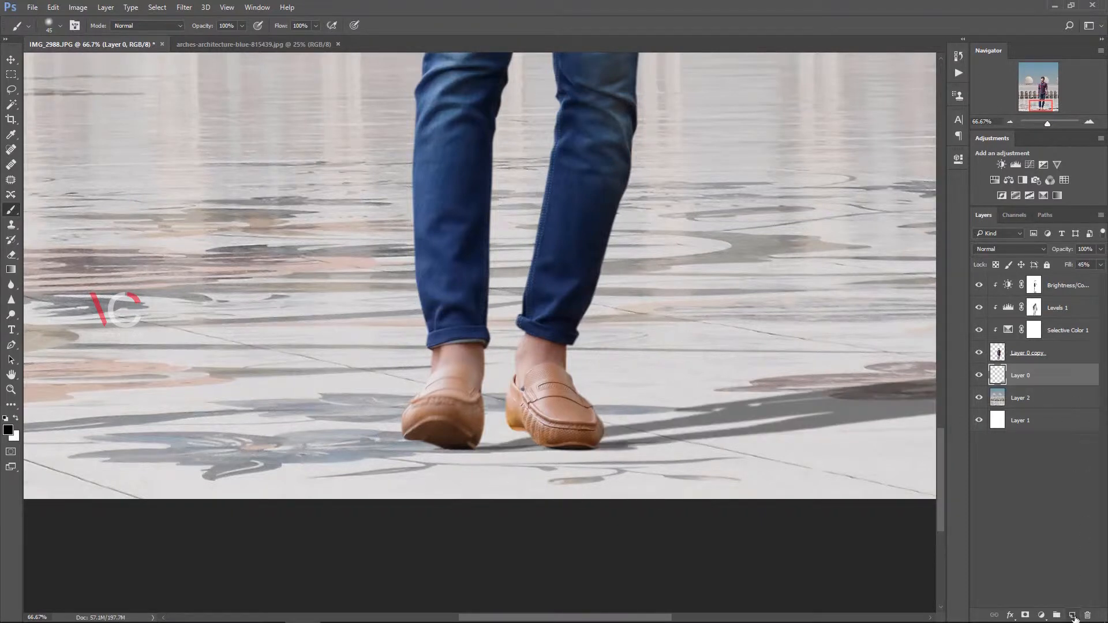
Step: Add a black brush dab on a new layer above Layer 0 and transform it into a slim contact shadow beneath the left shoe
click(1071, 615)
click(475, 475)
key(ctrl+t)
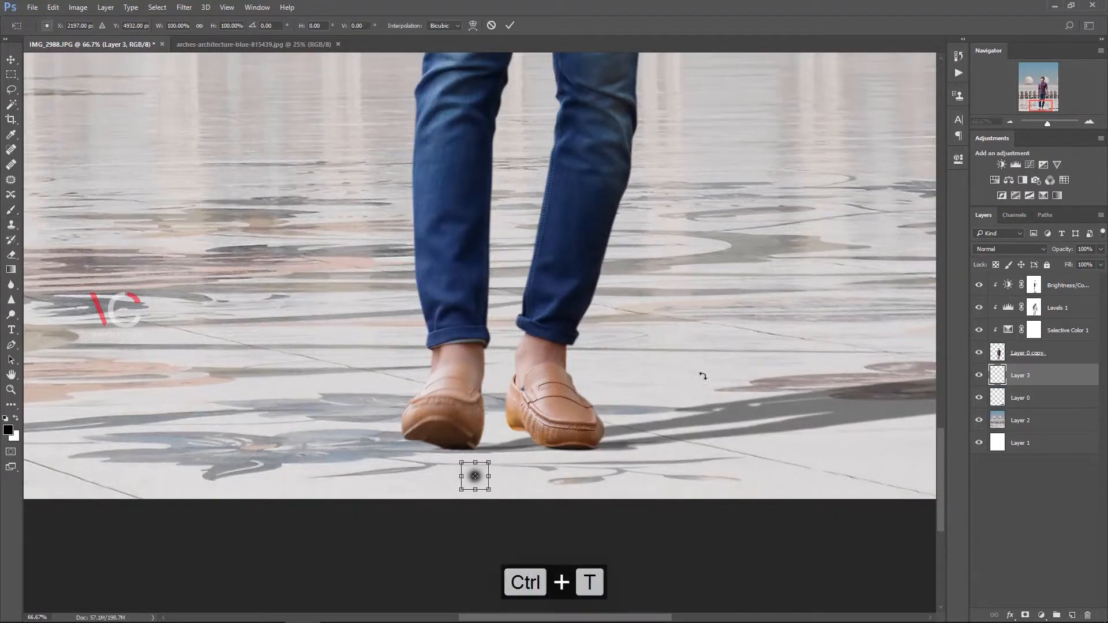
mouse_move(488, 463)
mouse_down()
mouse_move(544, 403)
mouse_move(445, 484)
mouse_move(423, 487)
mouse_move(427, 450)
mouse_move(388, 425)
mouse_move(469, 460)
mouse_up()
mouse_move(511, 411)
mouse_down()
mouse_move(492, 441)
mouse_move(469, 449)
mouse_up()
key(Return)
key(b)
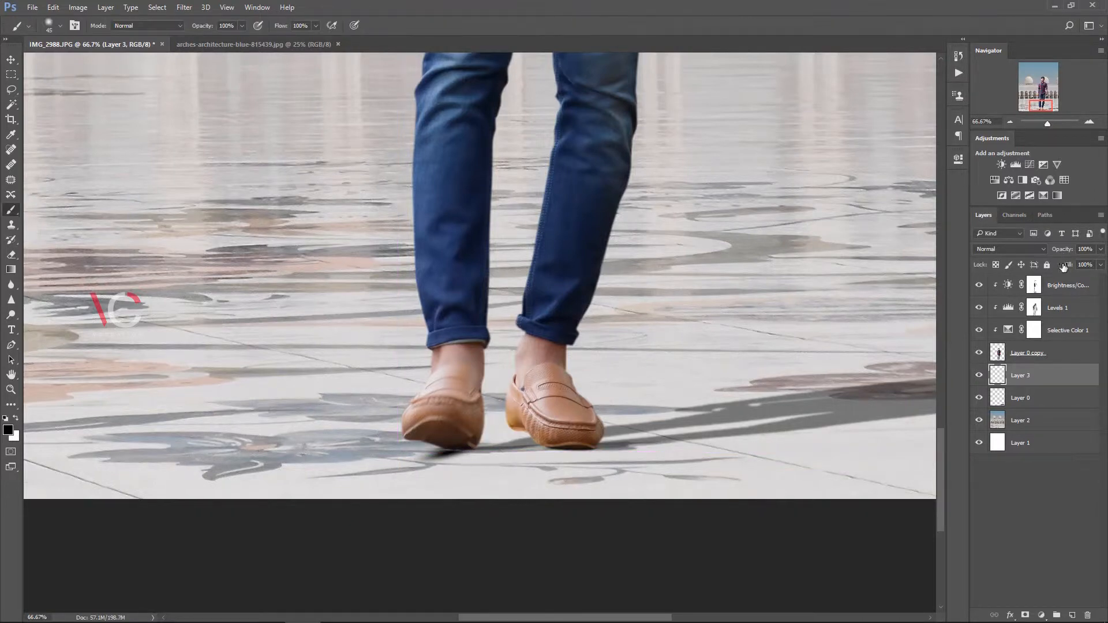
Step: Soften the contact shadow with 71% fill and 82% opacity, and stretch it taller beneath the left shoe
drag(1064, 267, 1051, 270)
key(ctrl+t)
drag(450, 470, 483, 461)
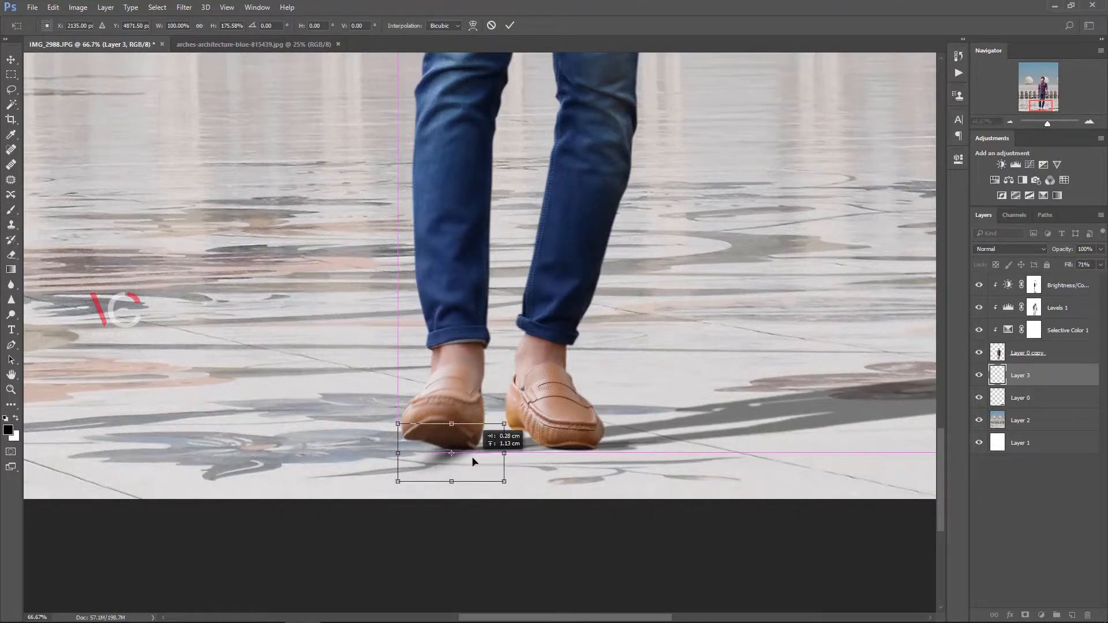
key(Return)
drag(1073, 249, 1062, 250)
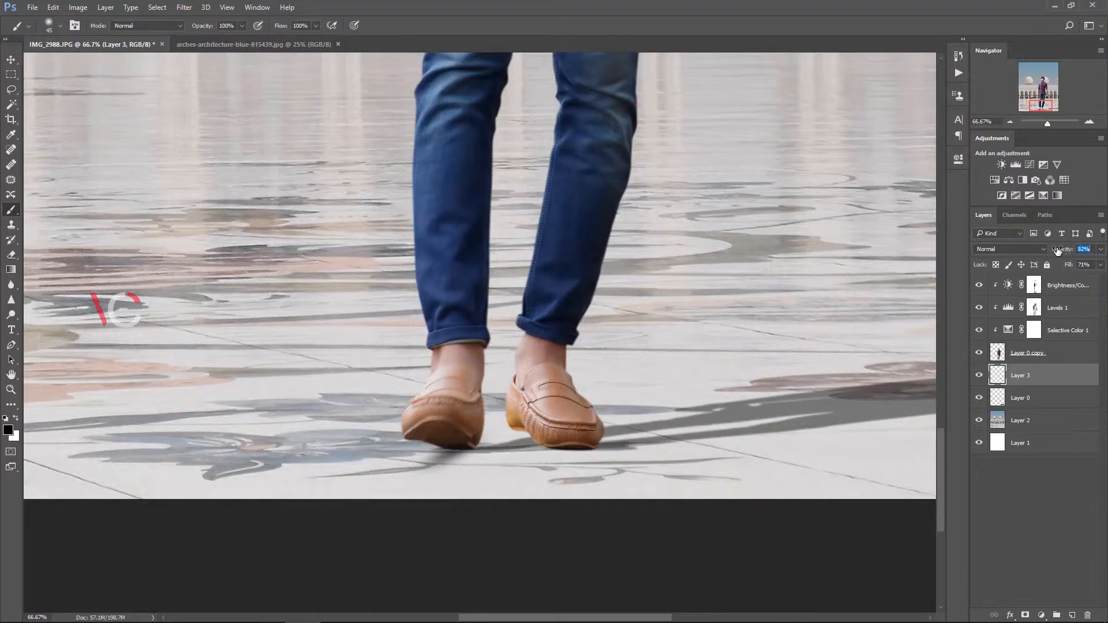
Step: Add a second Brightness/Contrast adjustment clipped above the man's adjustments, with brightness -31 and contrast 24
click(1066, 294)
click(1041, 615)
click(1031, 388)
key(ctrl+0)
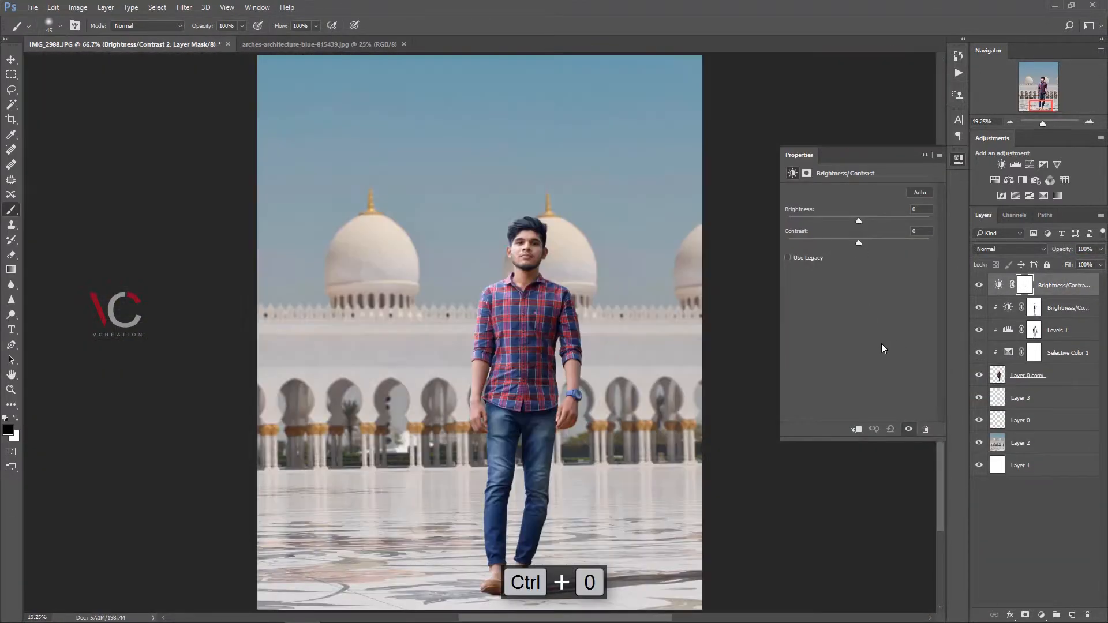
click(856, 429)
drag(859, 221, 876, 247)
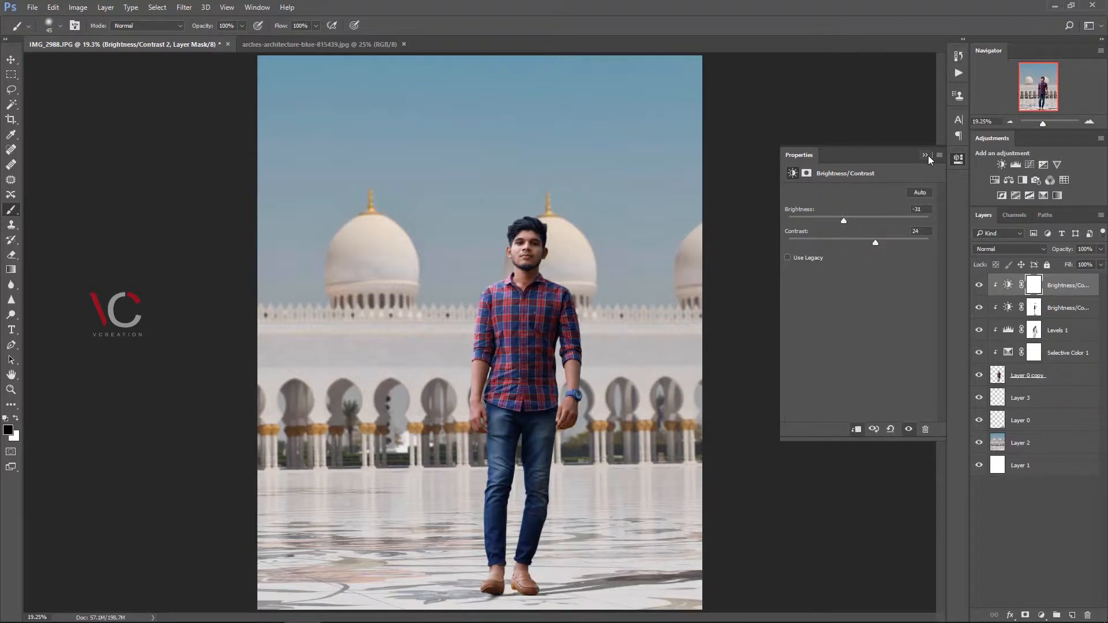
Step: Rework the new Brightness/Contrast adjustment by setting brightness to -39 and readjusting the contrast
click(916, 209)
text(0)
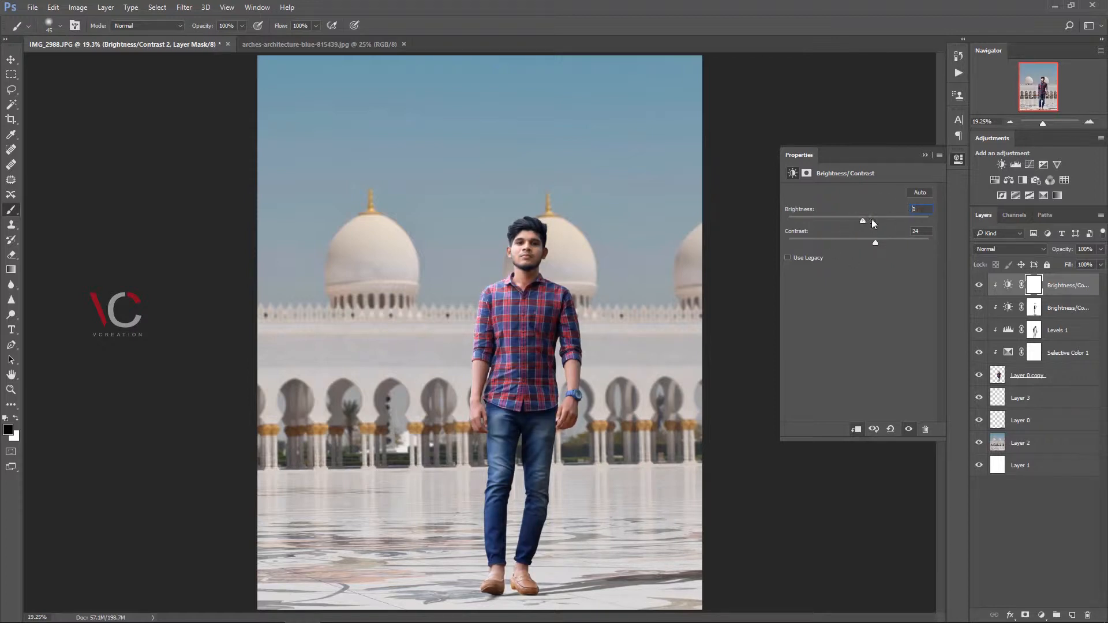
text(-39)
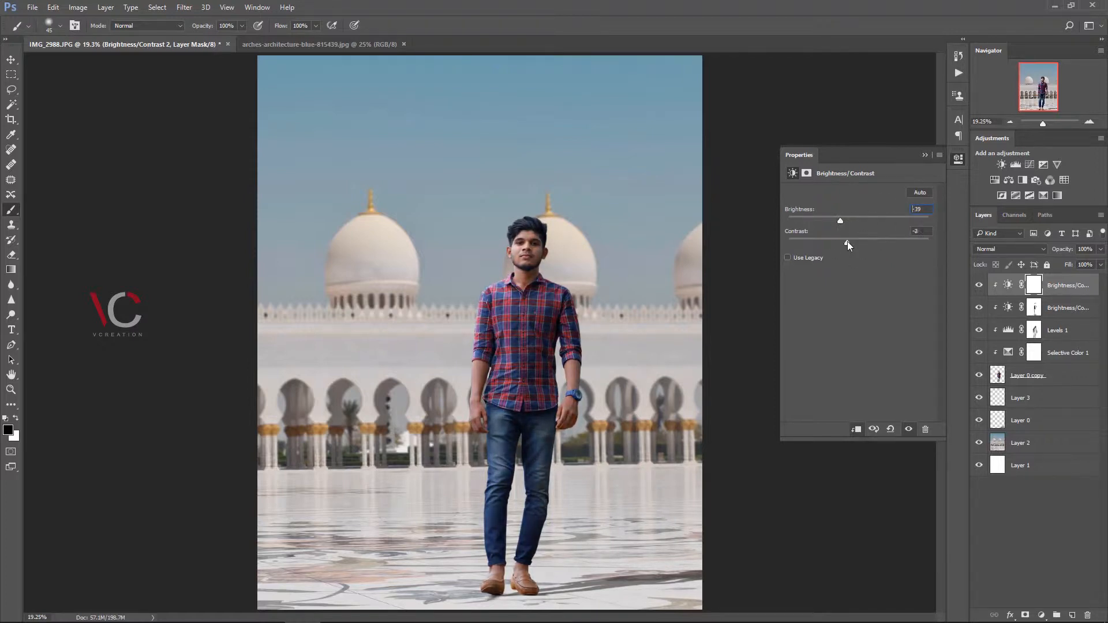
drag(892, 244, 843, 223)
click(924, 156)
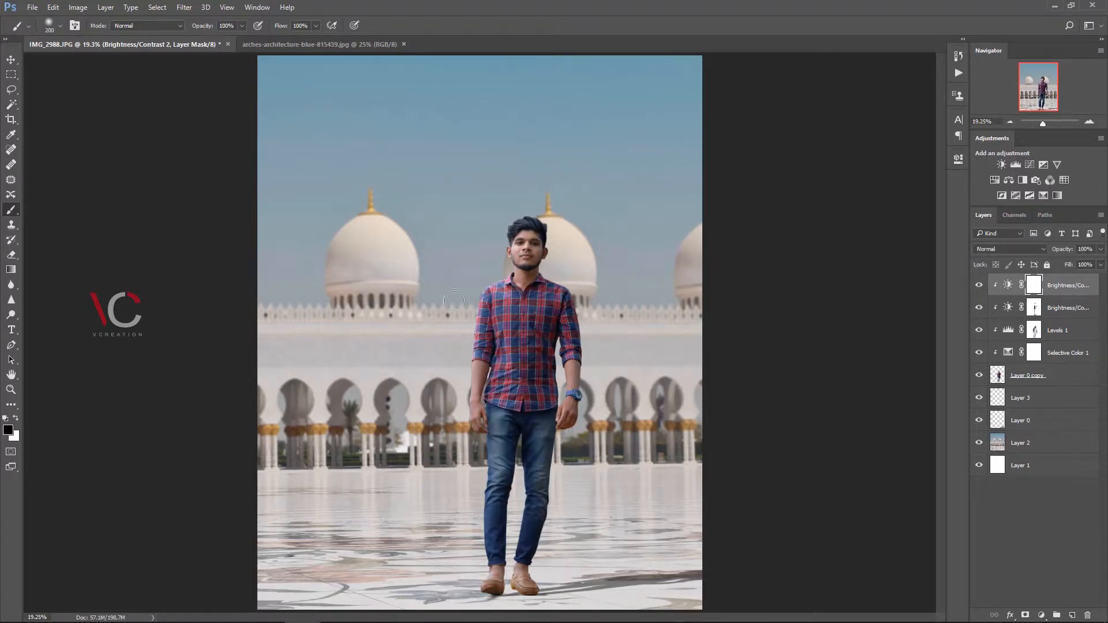
Step: Paint black at 50% opacity on the new Brightness/Contrast mask over the man's face, arms and jeans, and compare with the adjustment hidden
key(5)
key(ctrl+equal)
key(ctrl+equal)
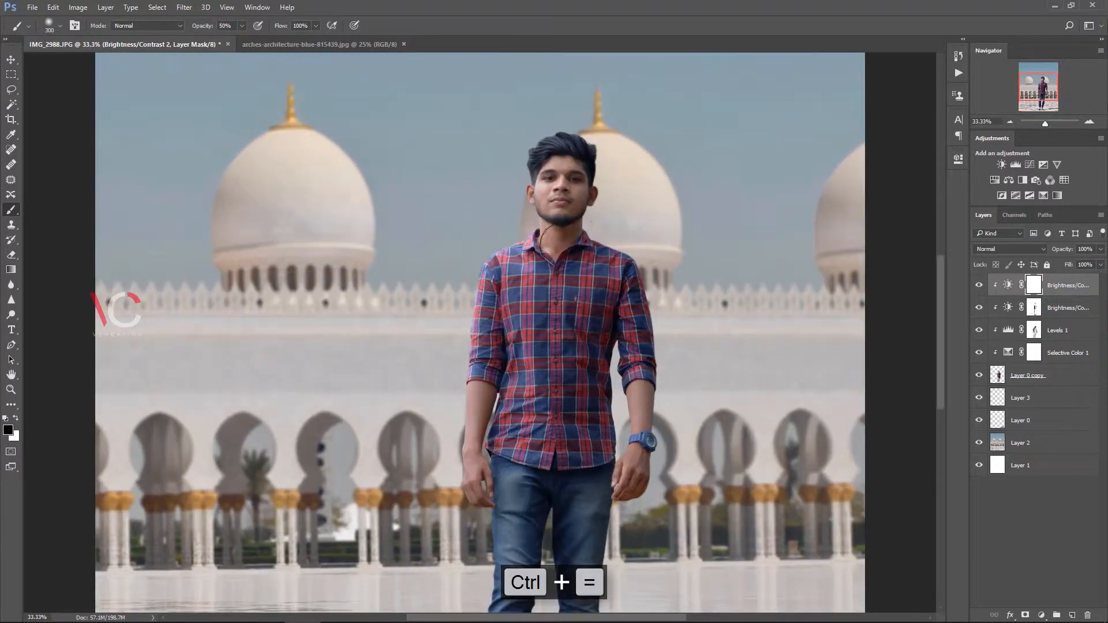
mouse_move(566, 211)
mouse_down()
mouse_move(634, 286)
mouse_move(647, 416)
mouse_up()
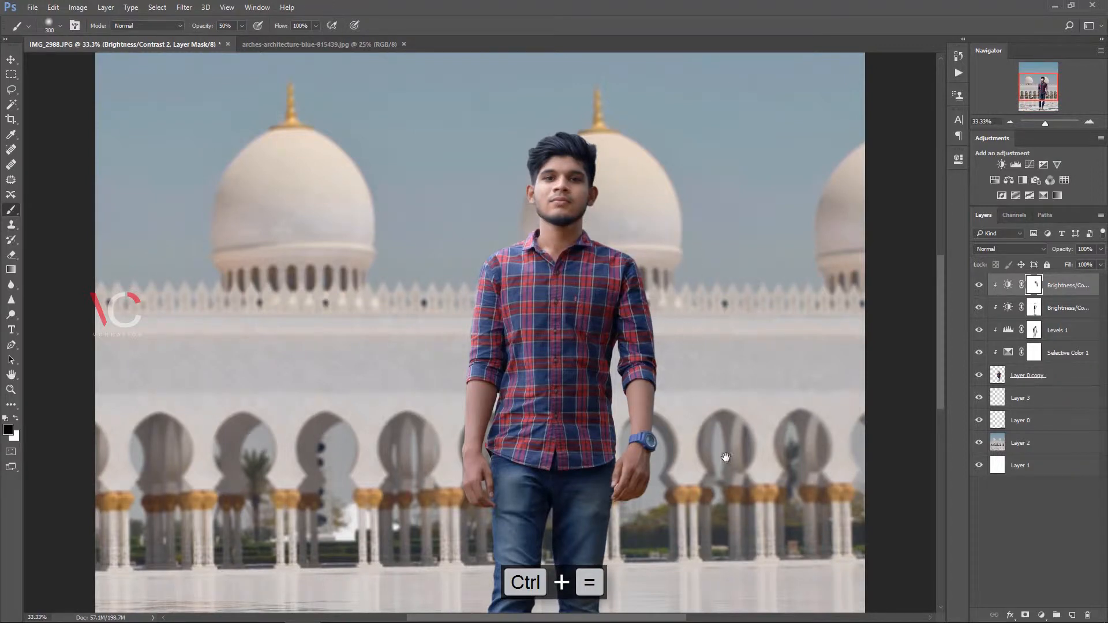
scroll(502, 196, down, 2)
mouse_move(502, 196)
mouse_down()
mouse_move(470, 314)
mouse_move(461, 439)
mouse_up()
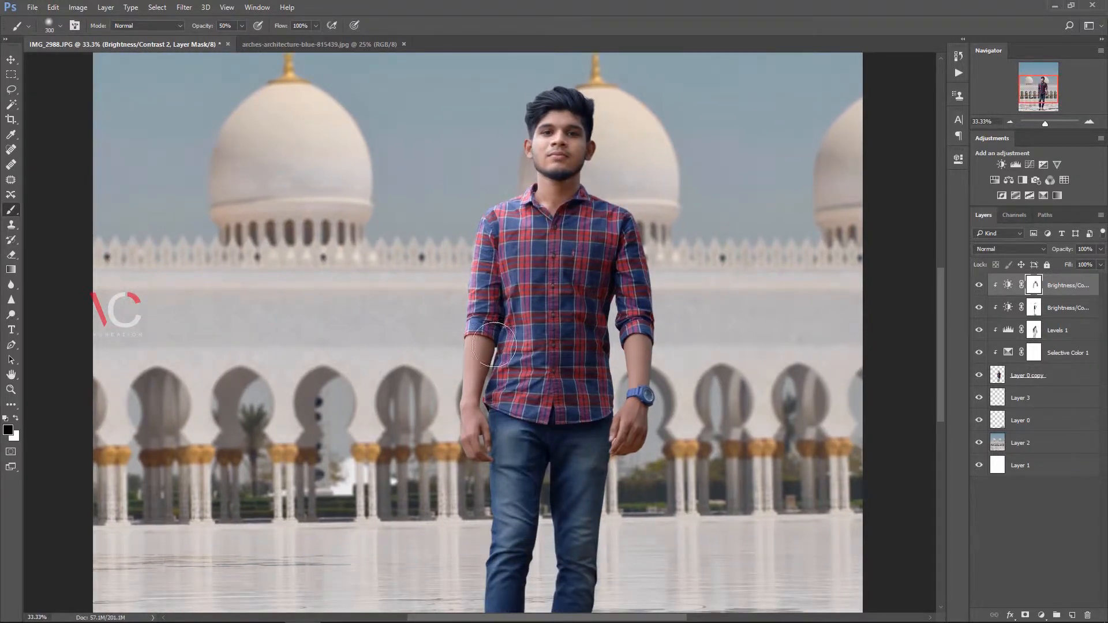
scroll(618, 416, down, 3)
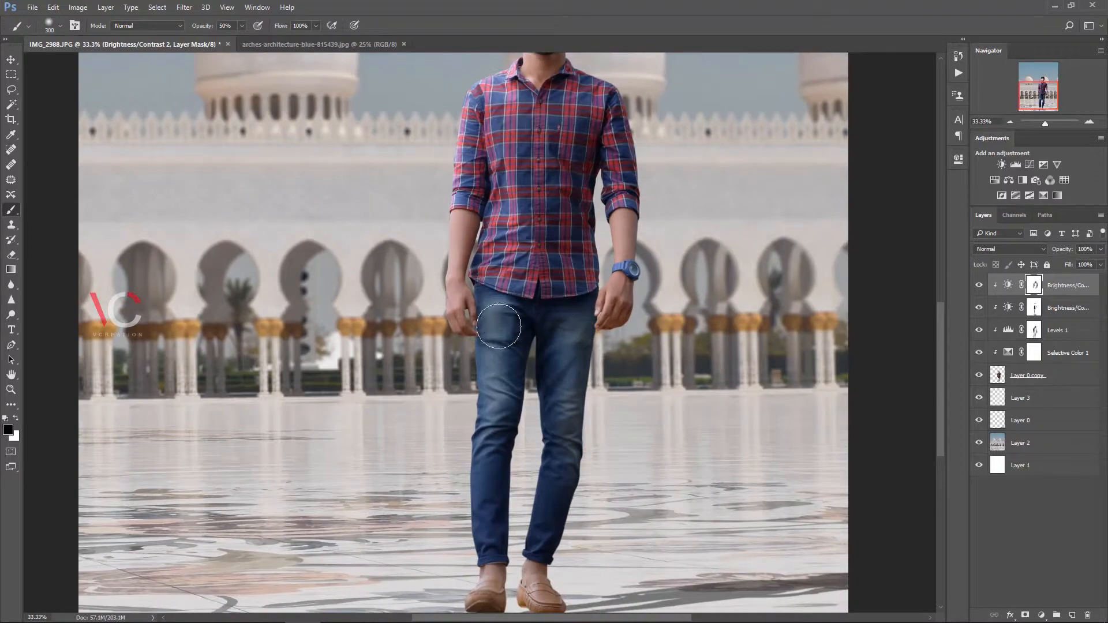
key(ctrl+0)
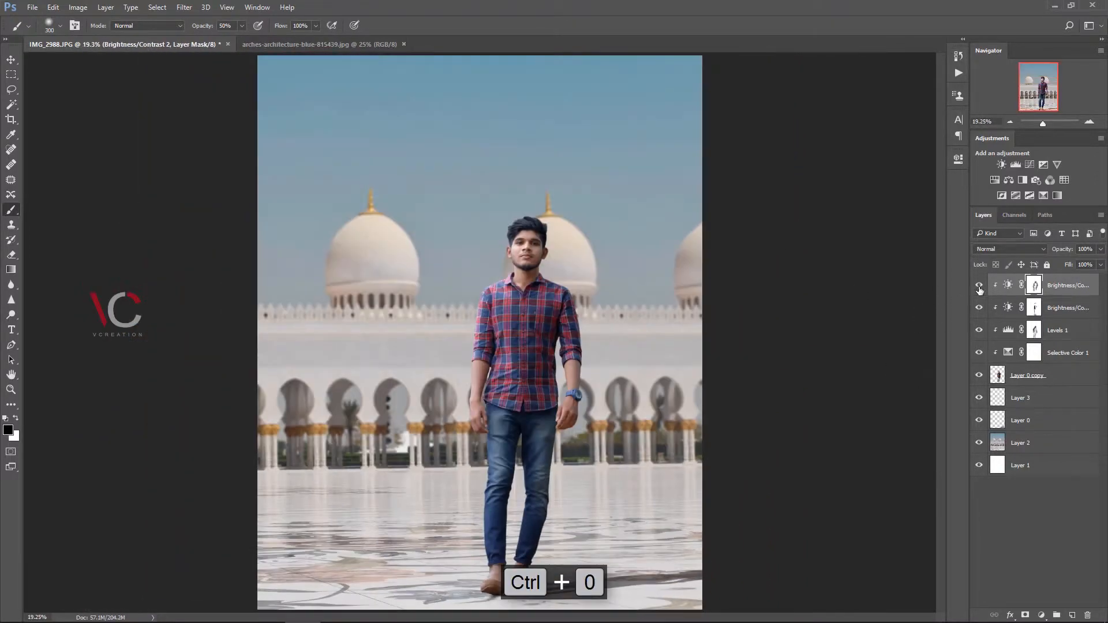
click(980, 285)
click(979, 285)
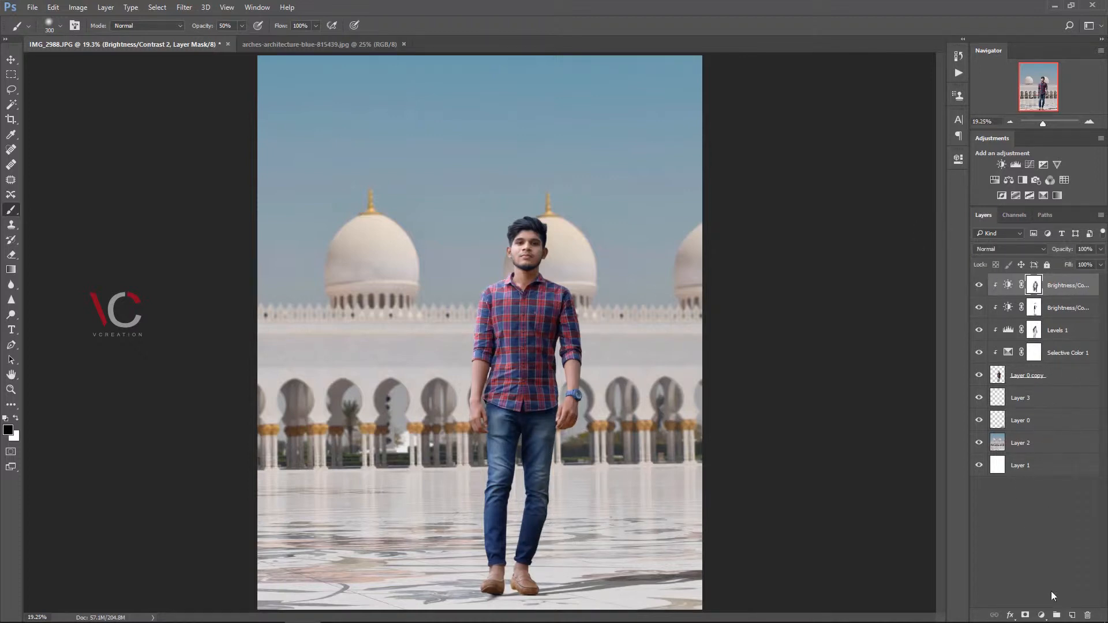
Step: Add a Color Balance adjustment clipped to the man's stack, adjust its midtones, and set the shadows' yellow-blue value to -4
click(1041, 615)
click(1016, 468)
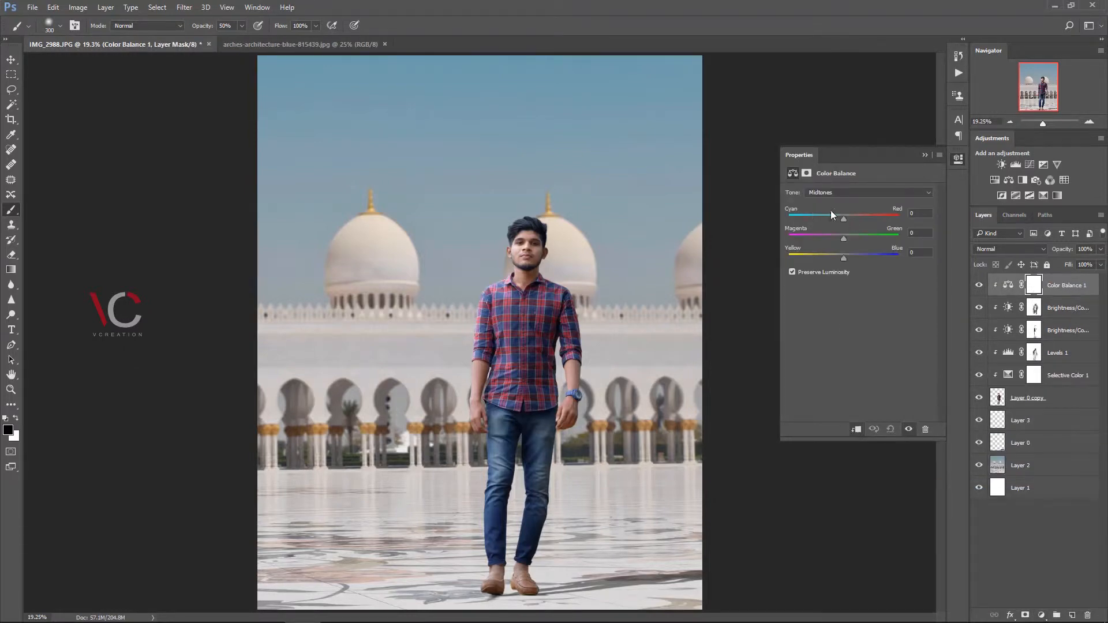
drag(843, 257, 843, 260)
drag(846, 219, 841, 221)
click(843, 192)
click(840, 200)
drag(844, 257, 852, 259)
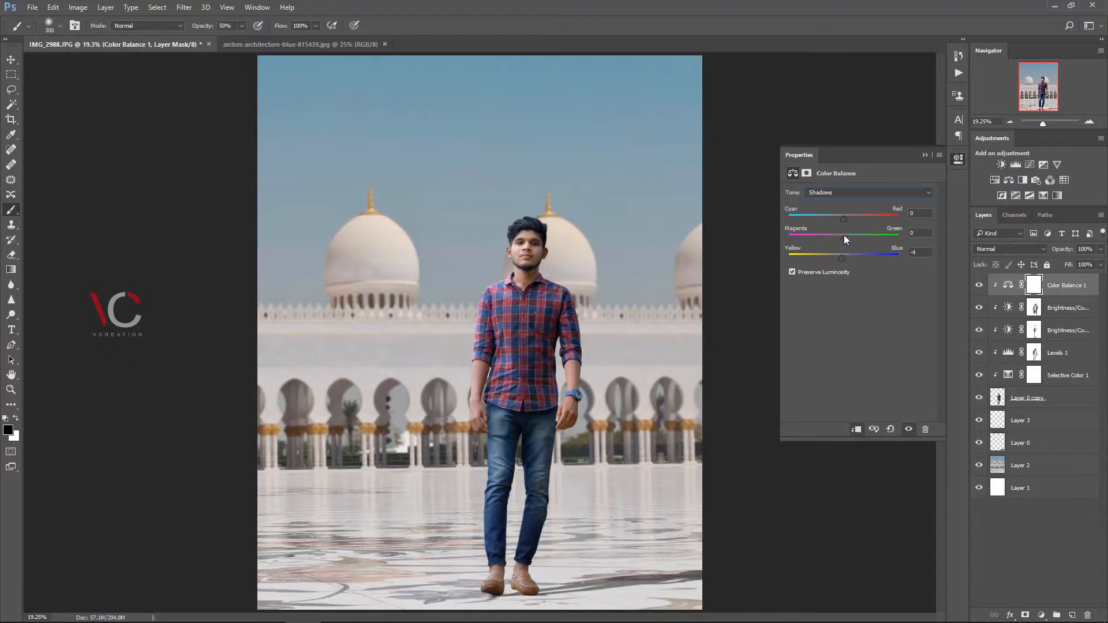
click(926, 154)
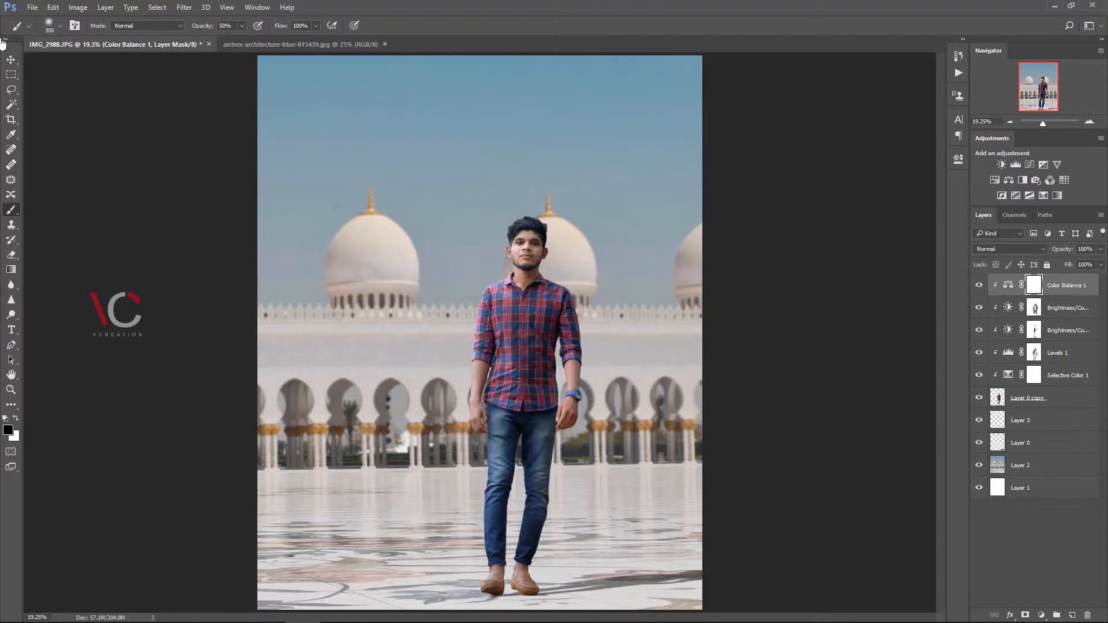
Step: Duplicate the man's layer together with all its clipped adjustments and merge the duplicates into a single layer
click(11, 59)
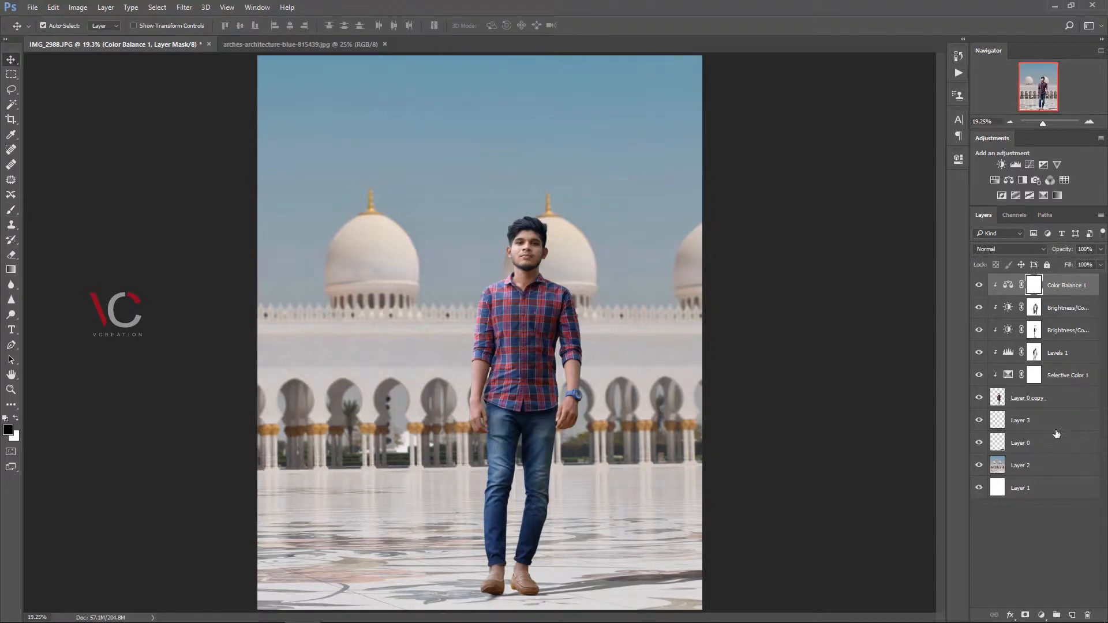
shift+click(1050, 399)
key(ctrl+j)
right_click(1052, 393)
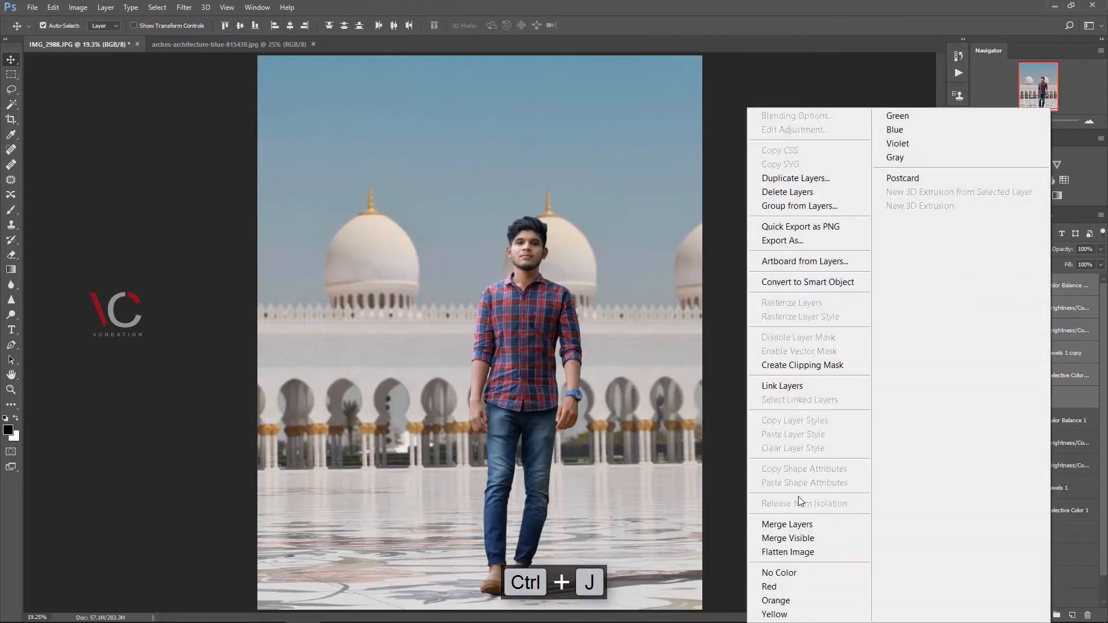
click(788, 524)
Step: Remove the blemishes on the man's cheeks with a small content-aware Spot Healing Brush on the merged layer
key(ctrl+equal)
key(ctrl+equal)
key(ctrl+equal)
key(ctrl+equal)
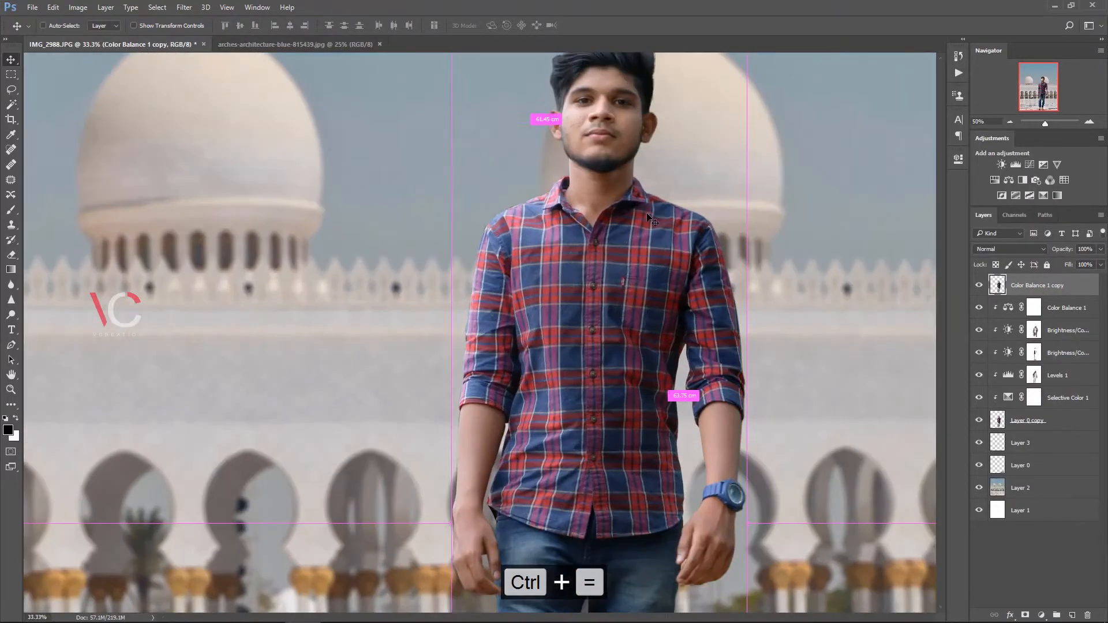
key(ctrl+equal)
key(ctrl+equal)
scroll(660, 392, up, 10)
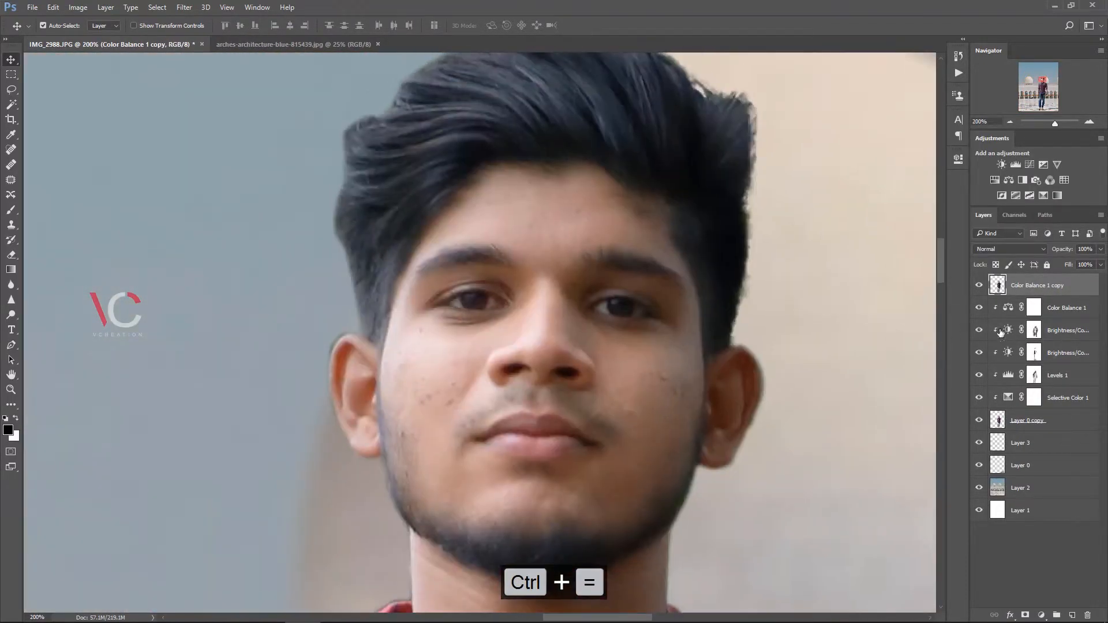
click(11, 149)
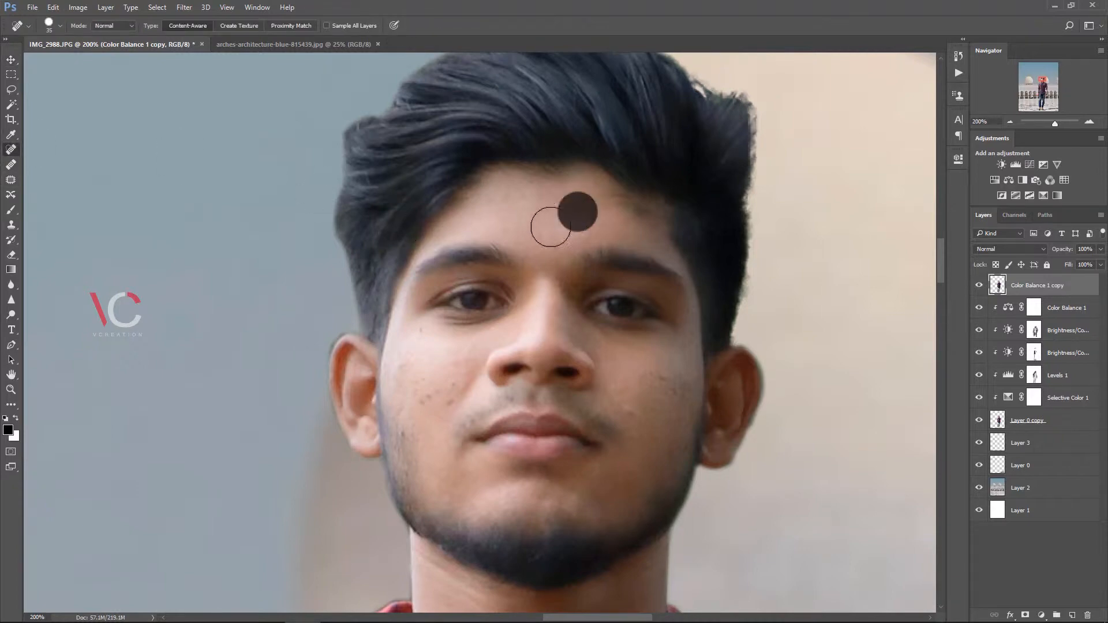
key(bracketleft)
key(bracketleft)
key(bracketleft)
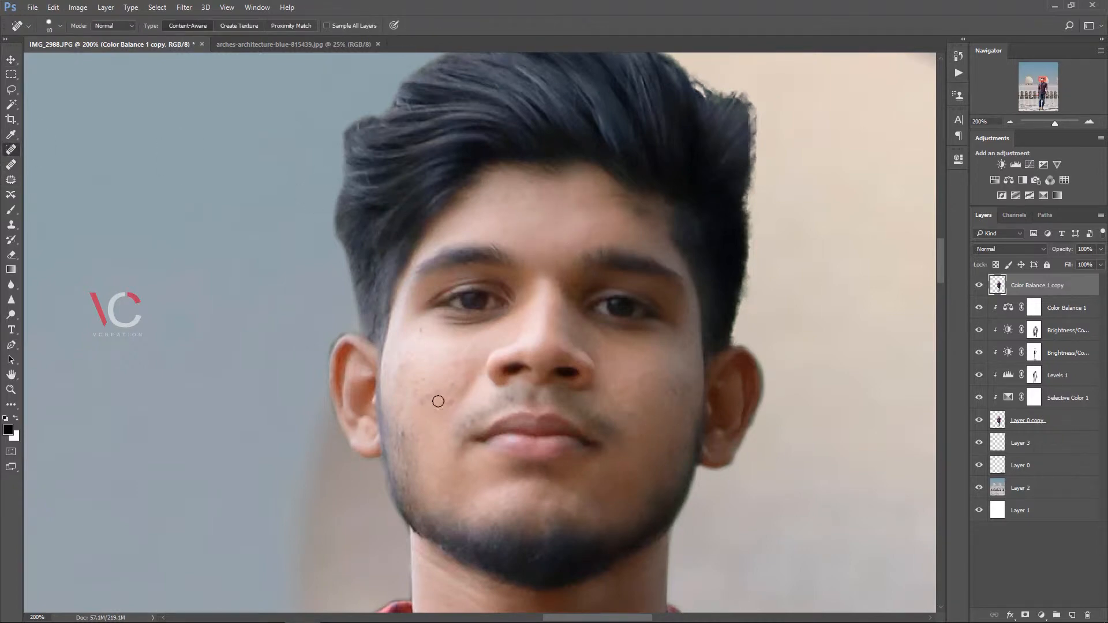
click(421, 332)
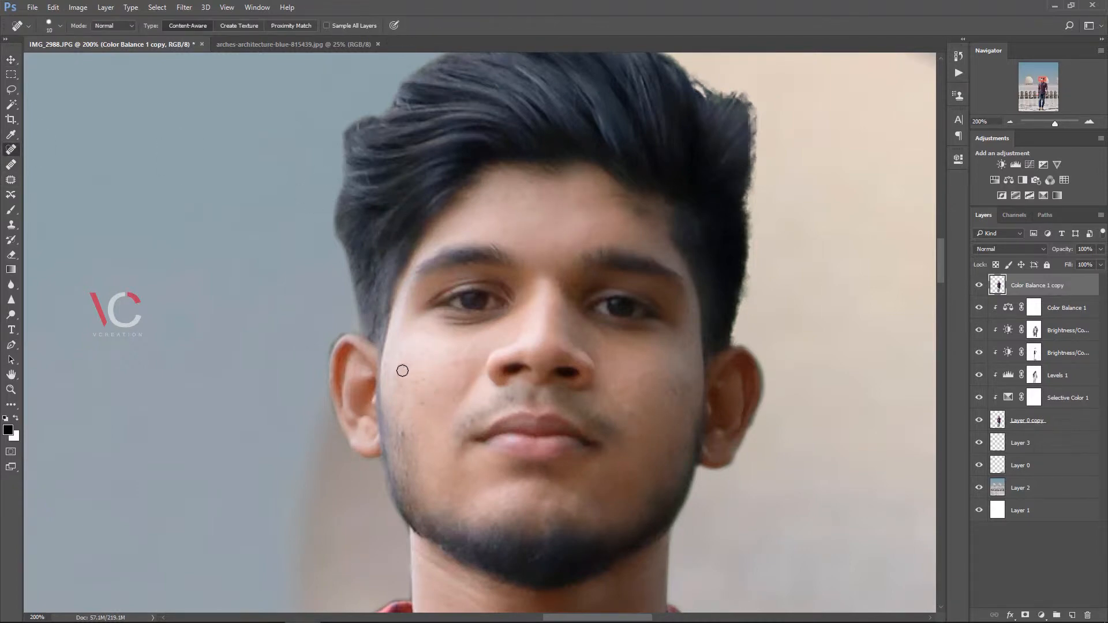
Step: Load the man's outline as a selection and smooth his facial skin with the Mixer Brush at 44% wet and 16% flow
ctrl+click(997, 284)
key(b)
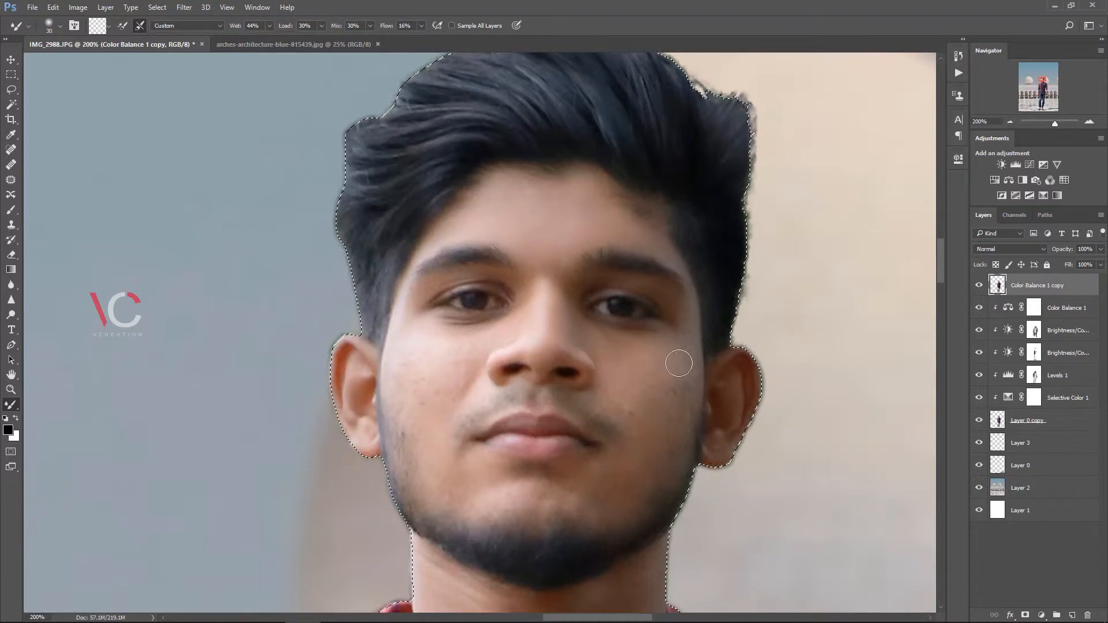
key(bracketright)
key(bracketright)
key(bracketright)
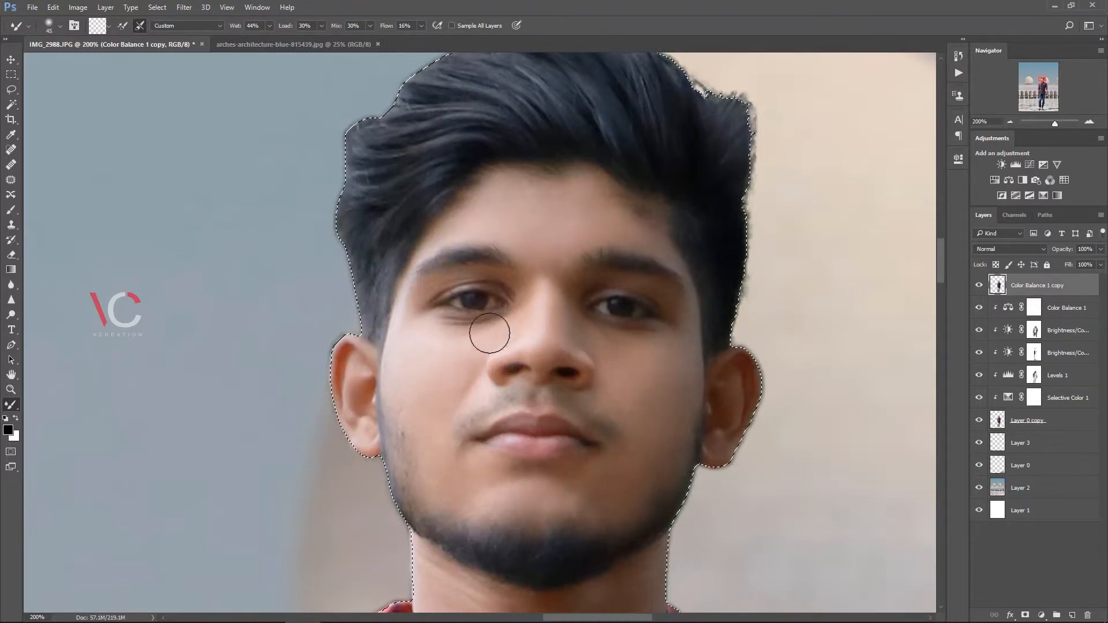
key(bracketleft)
key(bracketleft)
key(bracketleft)
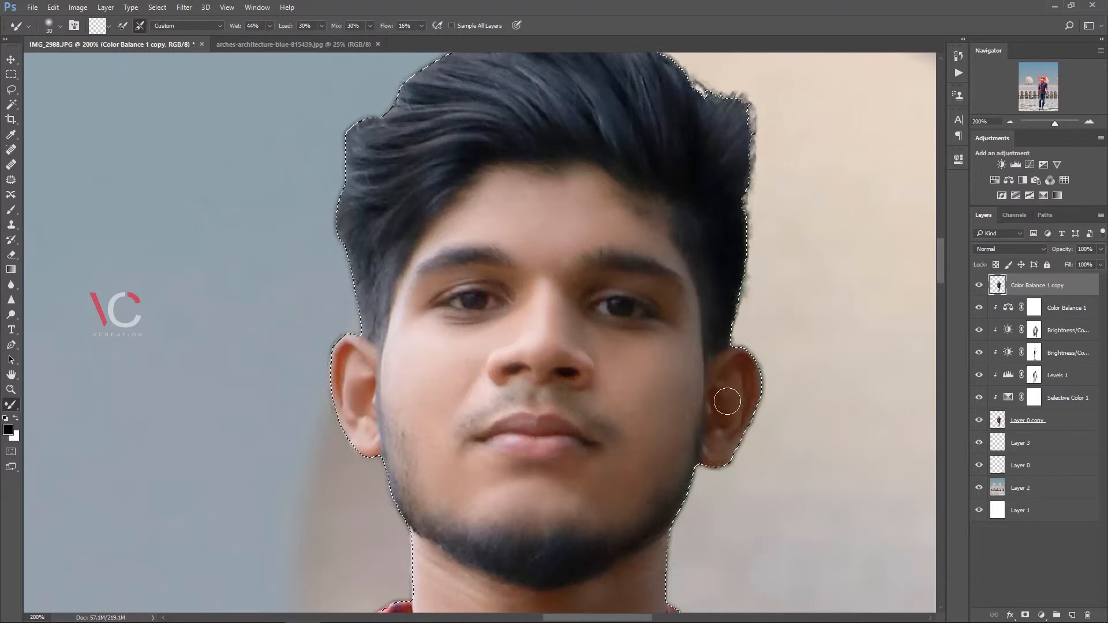
Step: Smooth the skin of the man's neck with the Mixer Brush enlarged to size 60
drag(555, 510, 517, 295)
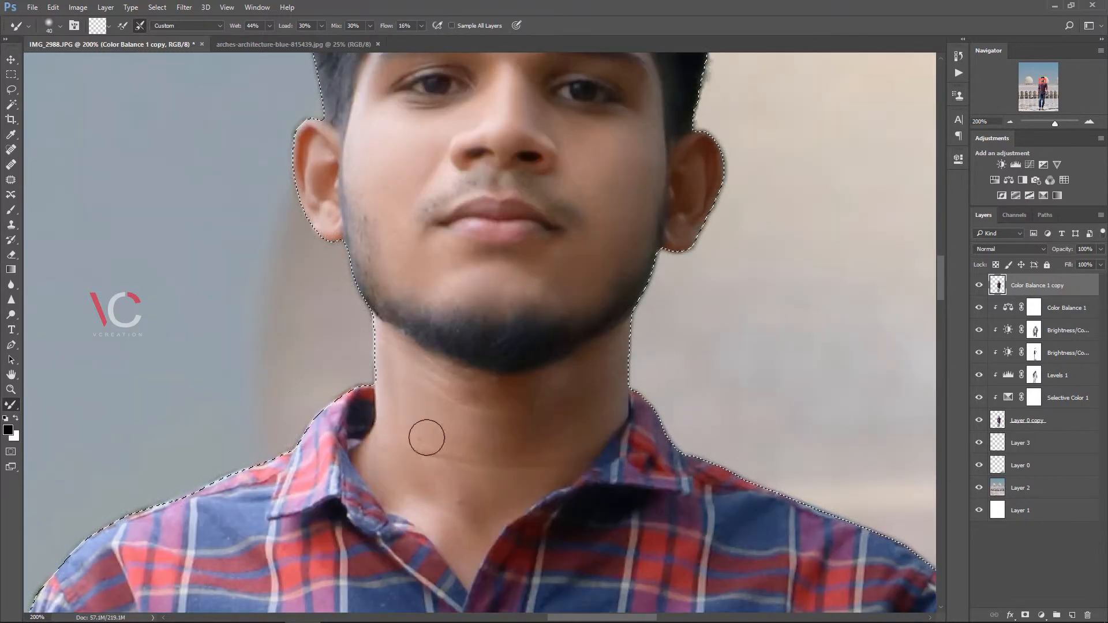
key(bracketright)
key(bracketright)
key(bracketright)
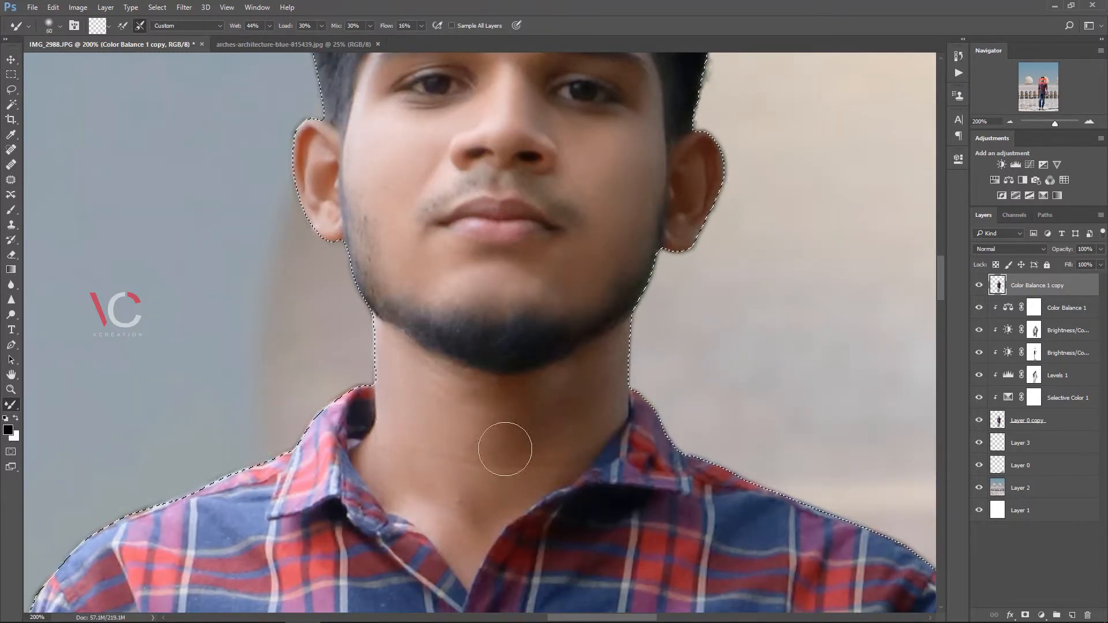
Step: Smooth the skin on both forearms and hands with the Mixer Brush, and clear the selection around the man
key(ctrl+minus)
key(ctrl+minus)
key(bracketright)
key(bracketright)
key(bracketright)
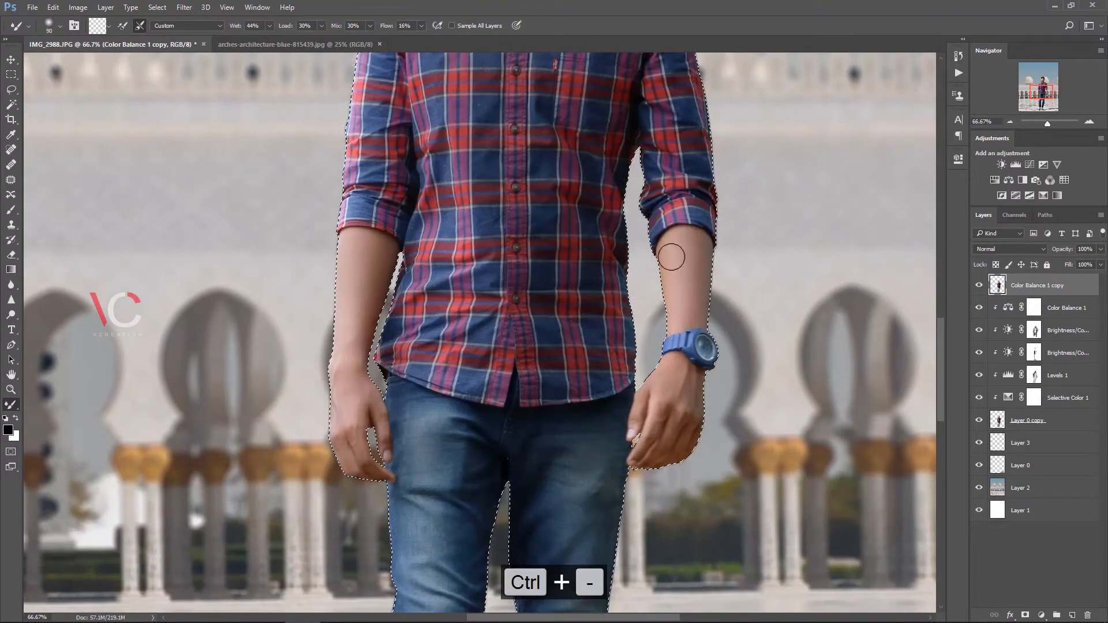
key(bracketleft)
key(bracketleft)
key(bracketleft)
key(bracketleft)
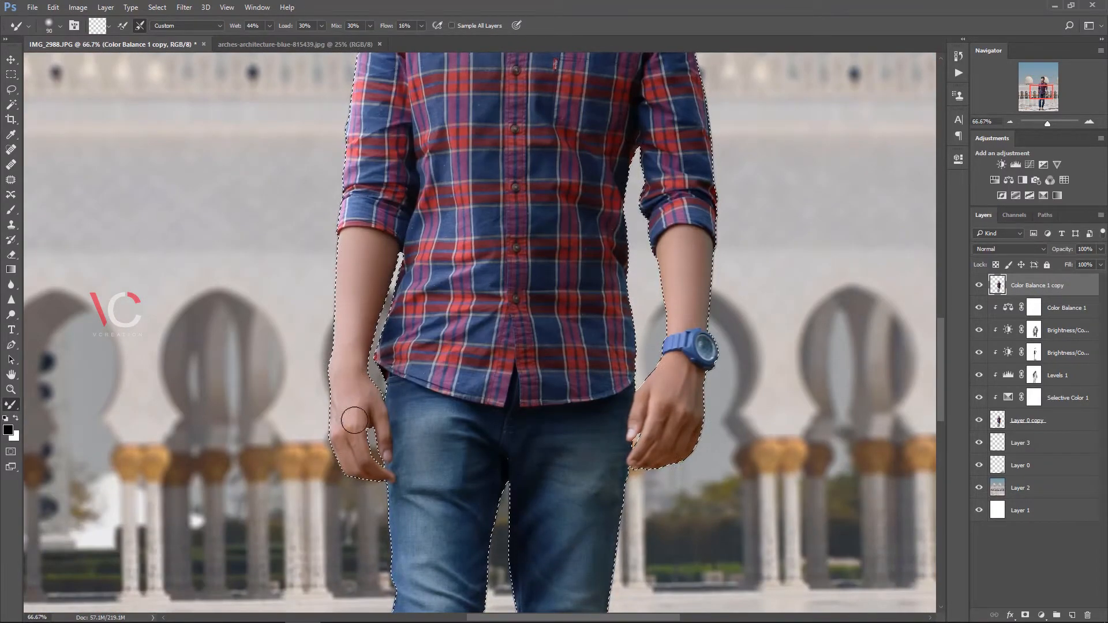
key(ctrl+minus)
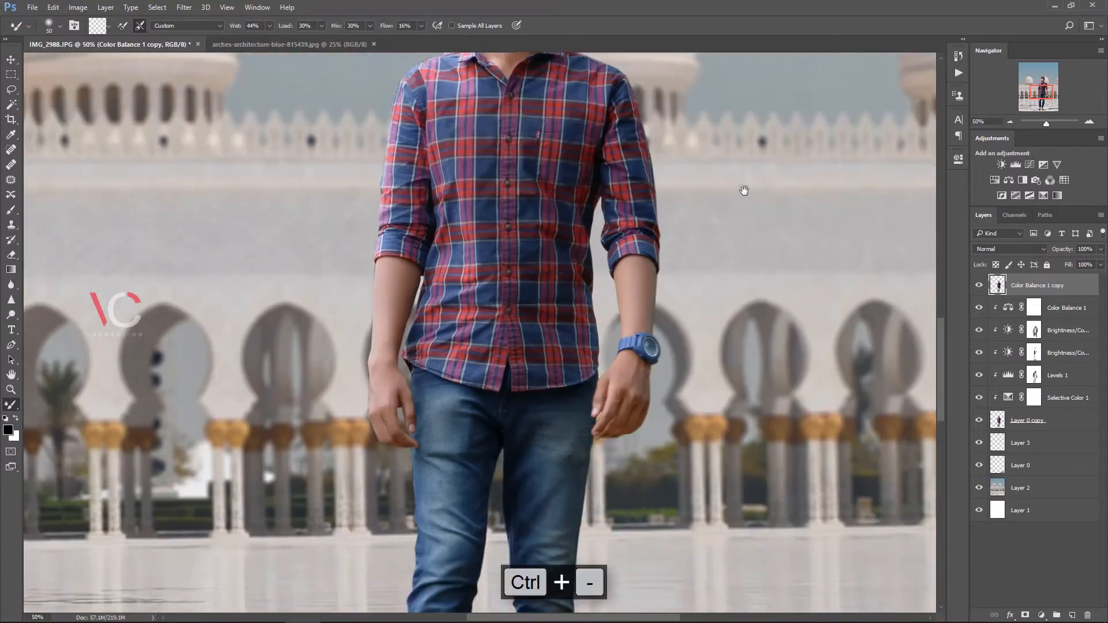
scroll(743, 185, up, 5)
key(ctrl+d)
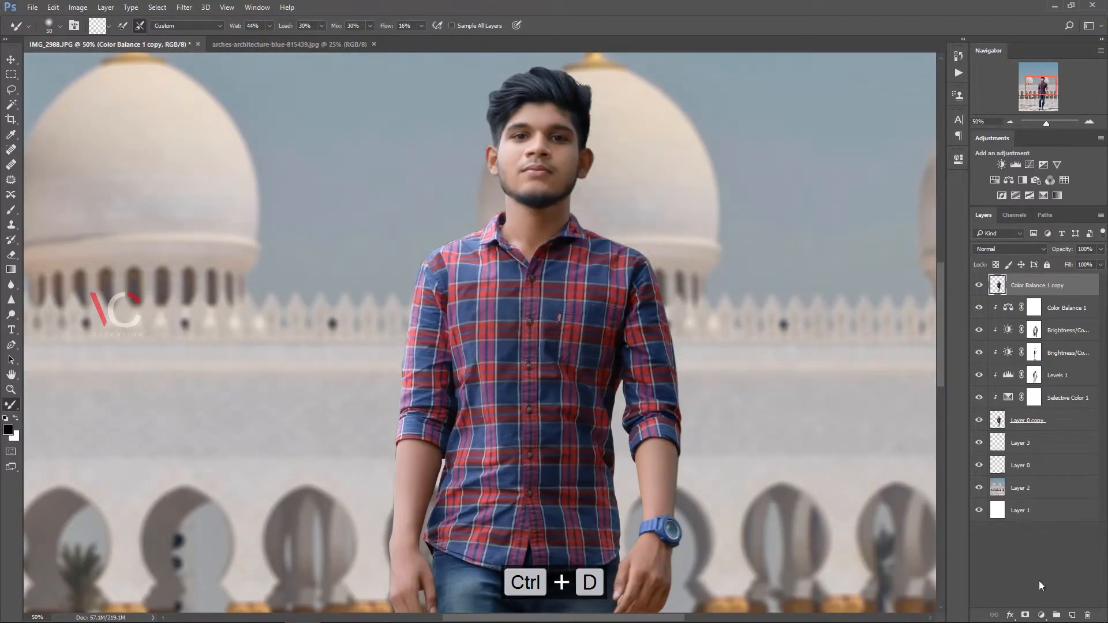
Step: Create a new layer above the merged man, fill it with gray, and set its blend mode to Overlay
click(1072, 615)
key(shift+F5)
click(635, 180)
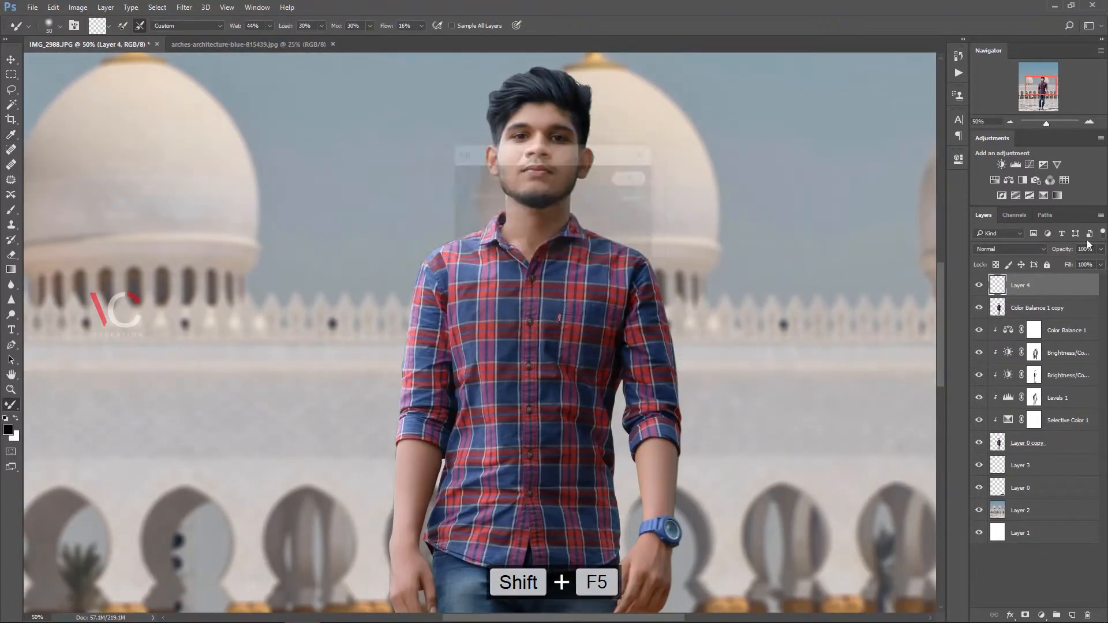
click(1010, 249)
click(988, 363)
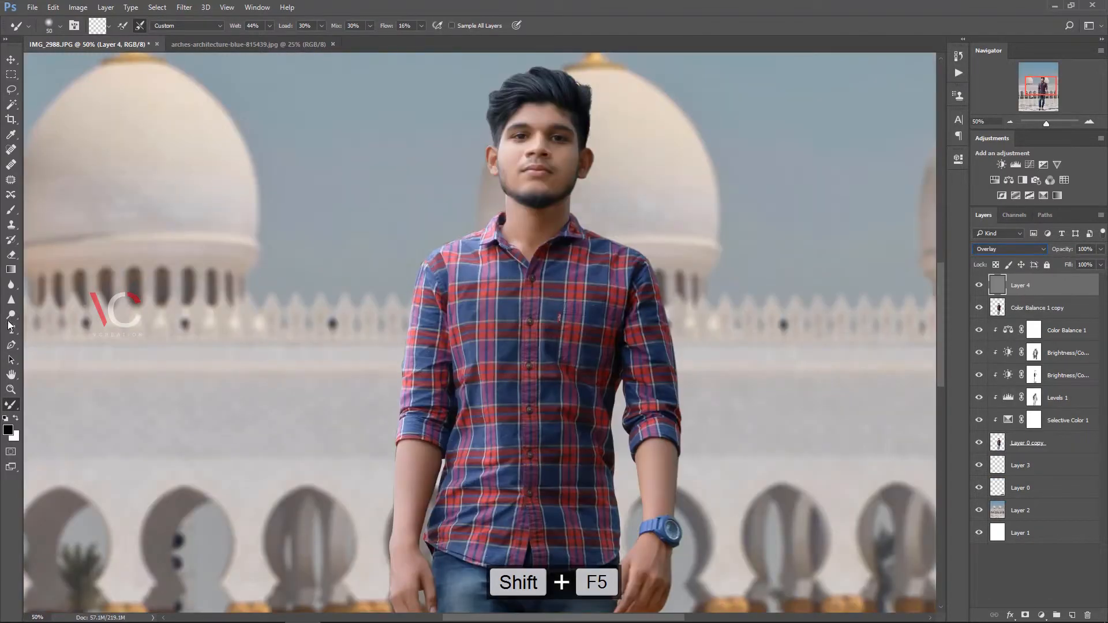
Step: Shape the light on the man's face and ears on the gray layer with the Dodge tool, midtones at 12% exposure
key(o)
key(ctrl+equal)
key(ctrl+equal)
key(ctrl+equal)
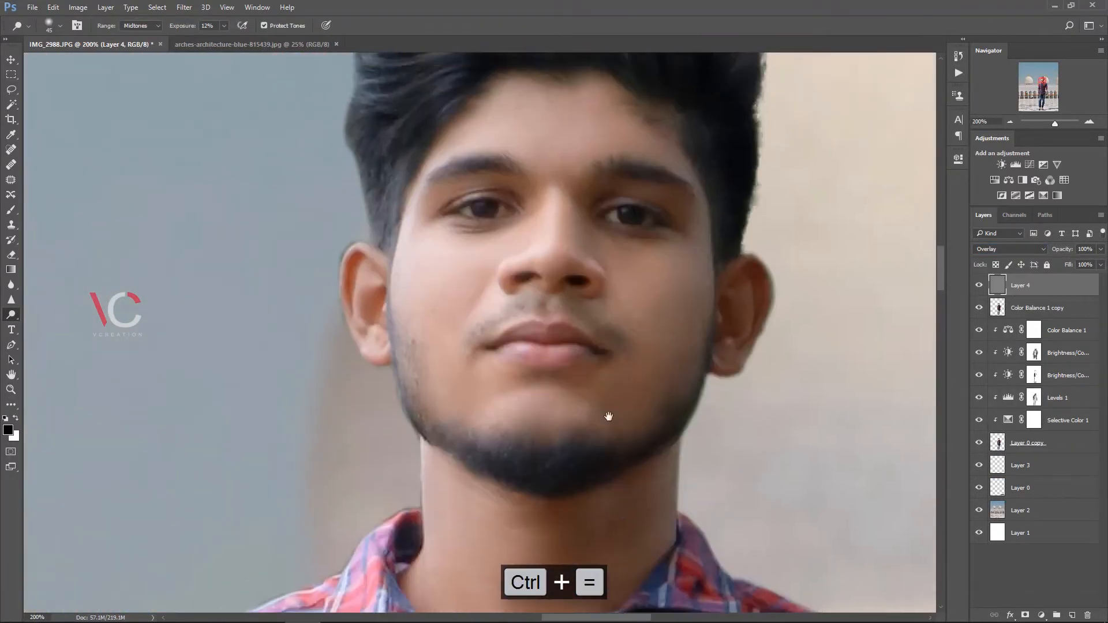
key(bracketleft)
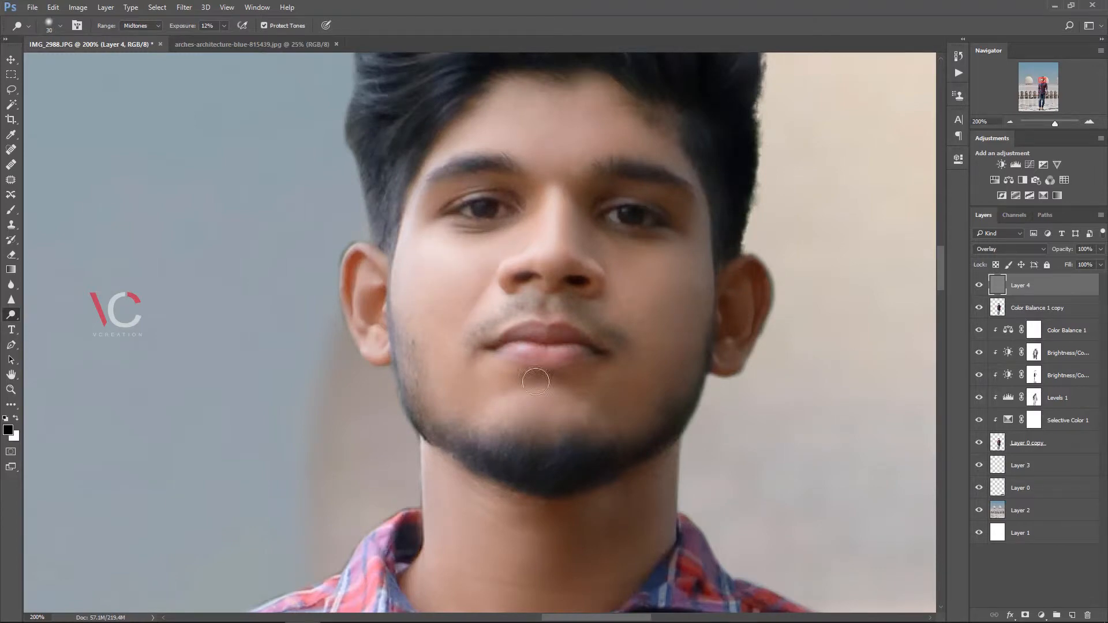
drag(561, 390, 617, 407)
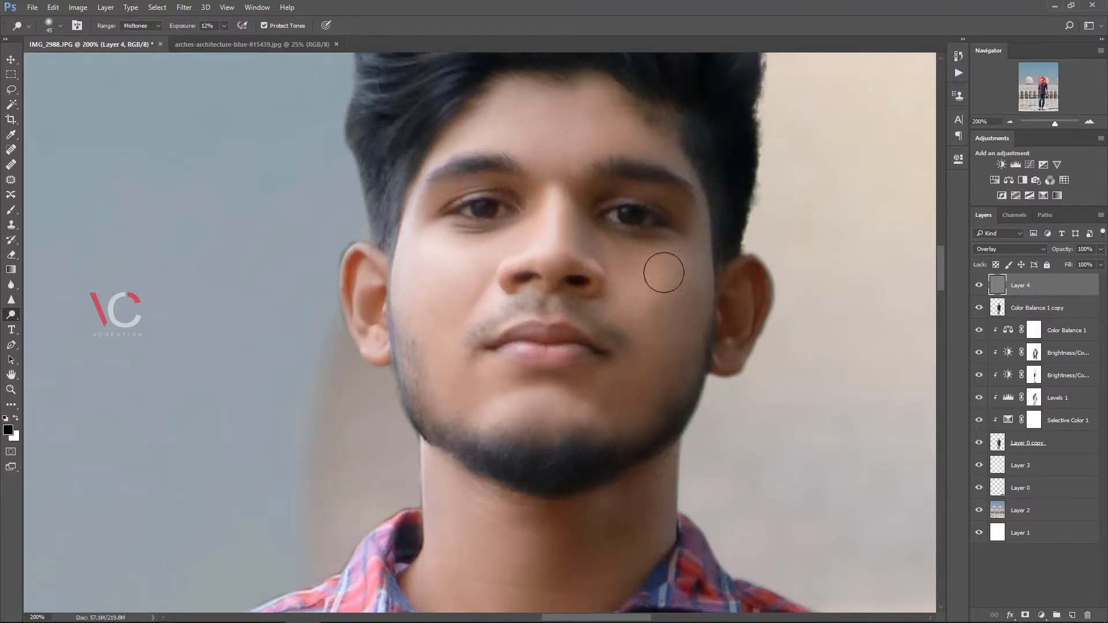
key(bracketleft)
key(bracketleft)
key(bracketright)
key(bracketright)
key(bracketright)
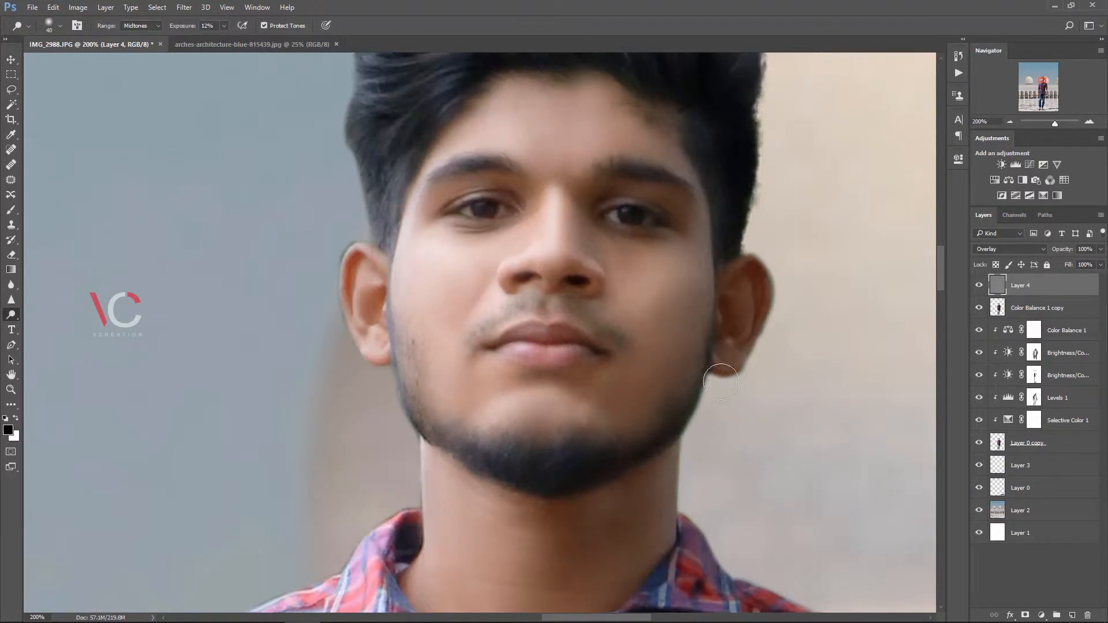
Step: Dodge the man's neck, and soften the retouching on the gray layer with the Eraser at 17% opacity
drag(579, 456, 540, 243)
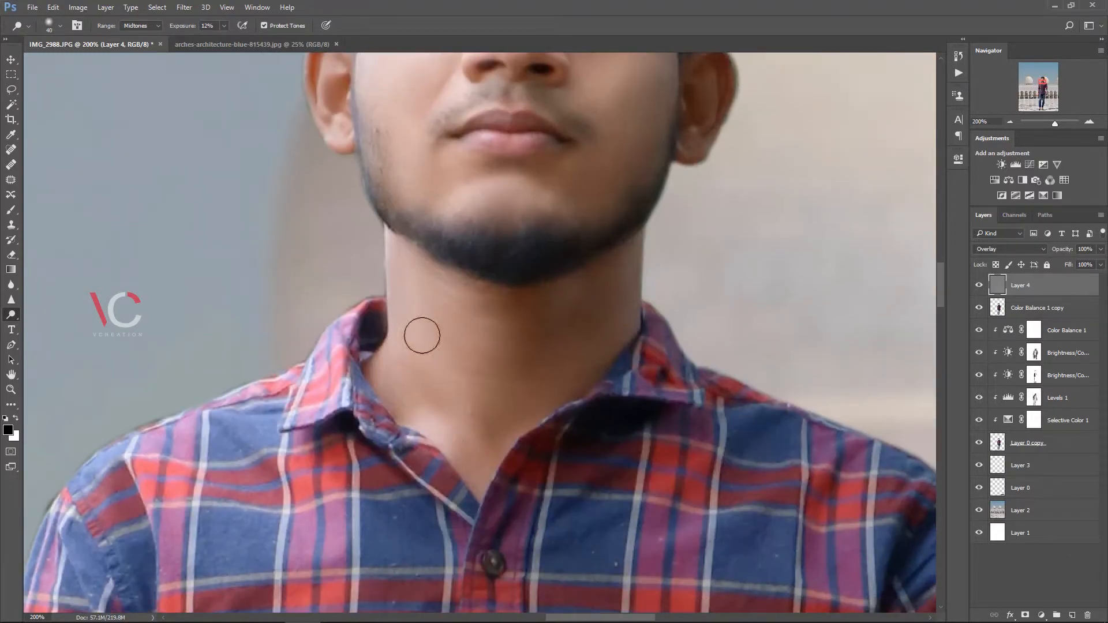
key(ctrl+minus)
key(ctrl+minus)
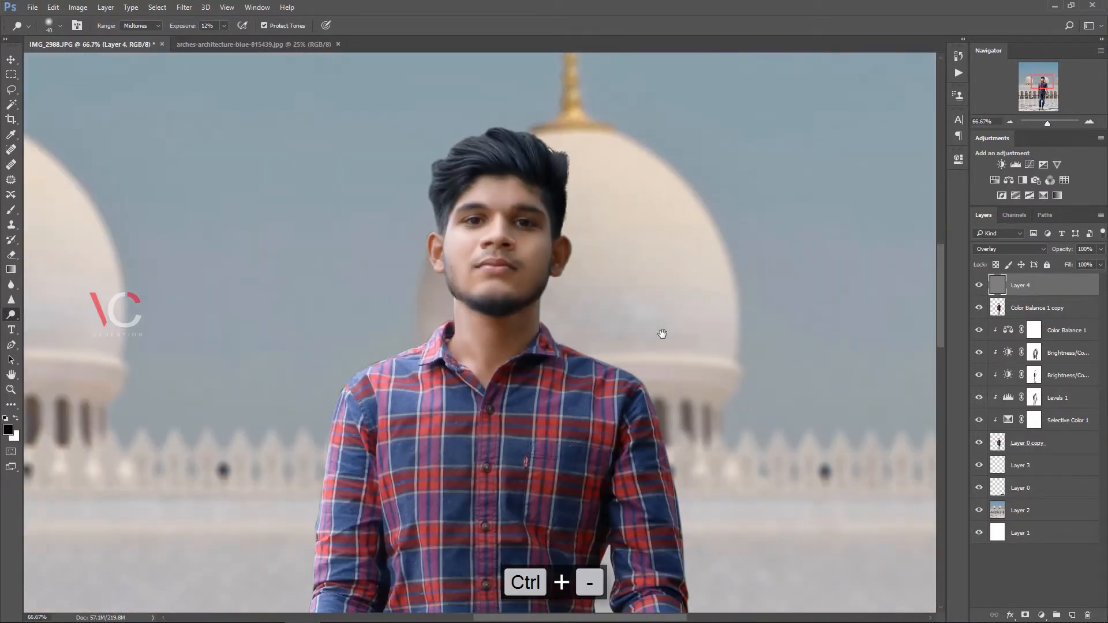
key(e)
key(bracketleft)
key(bracketleft)
key(bracketleft)
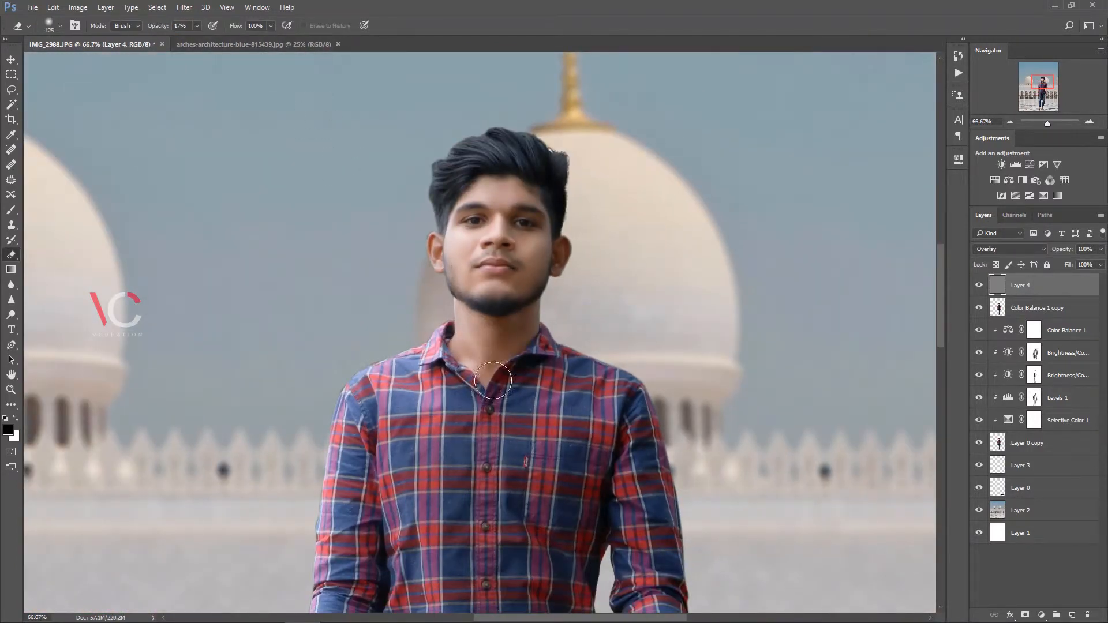
Step: Clip the gray Overlay layer to the merged man and dodge his arms and hands at 12% exposure
drag(689, 421, 637, 171)
click(11, 315)
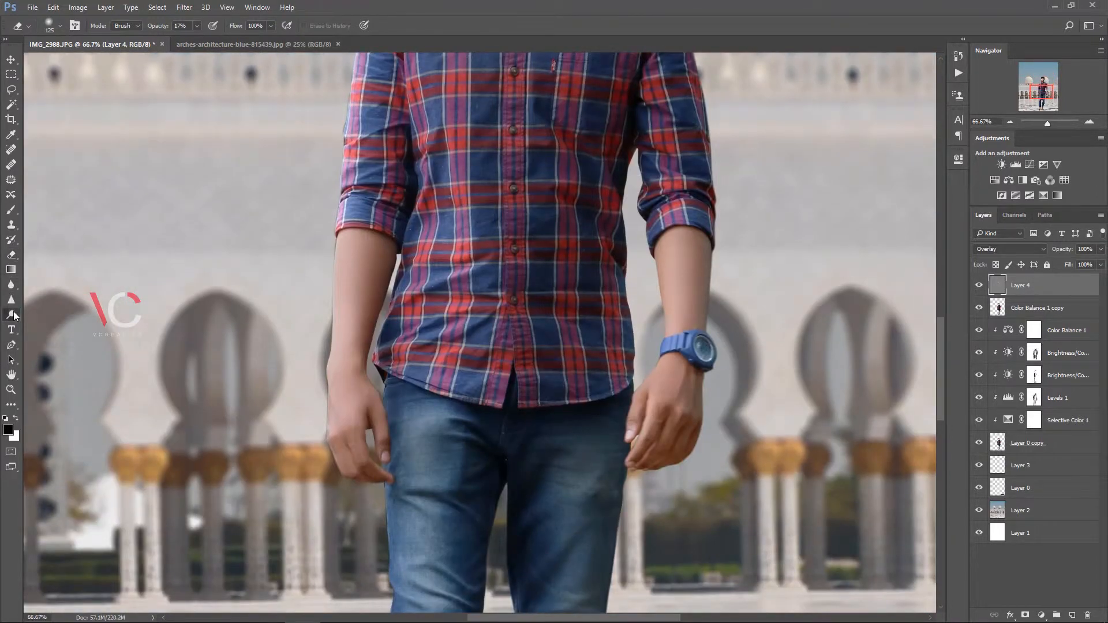
right_click(1043, 286)
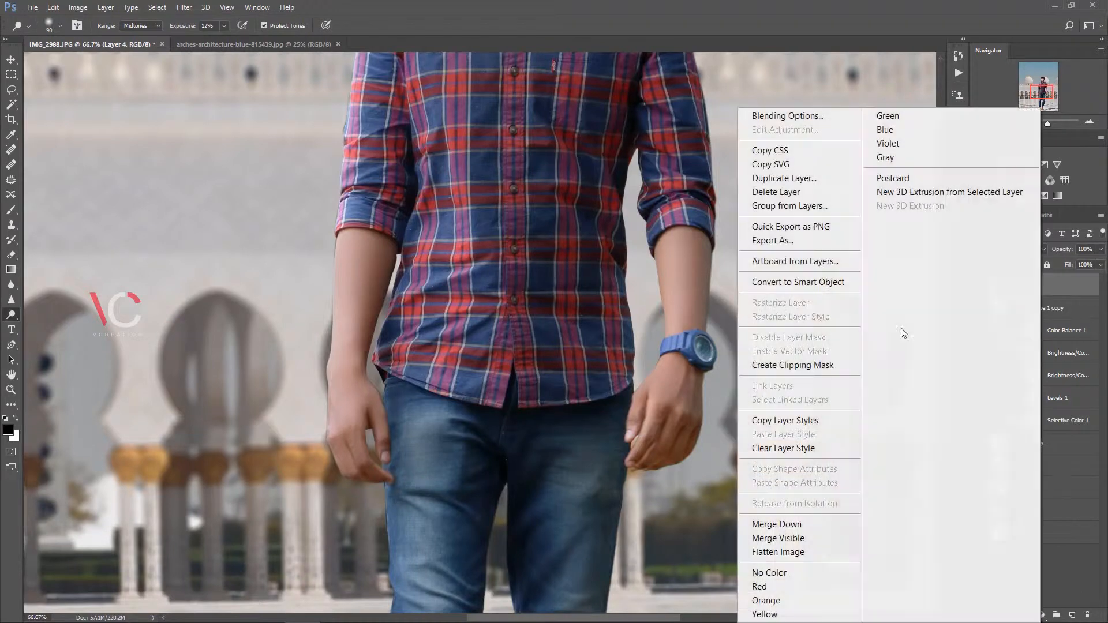
click(777, 364)
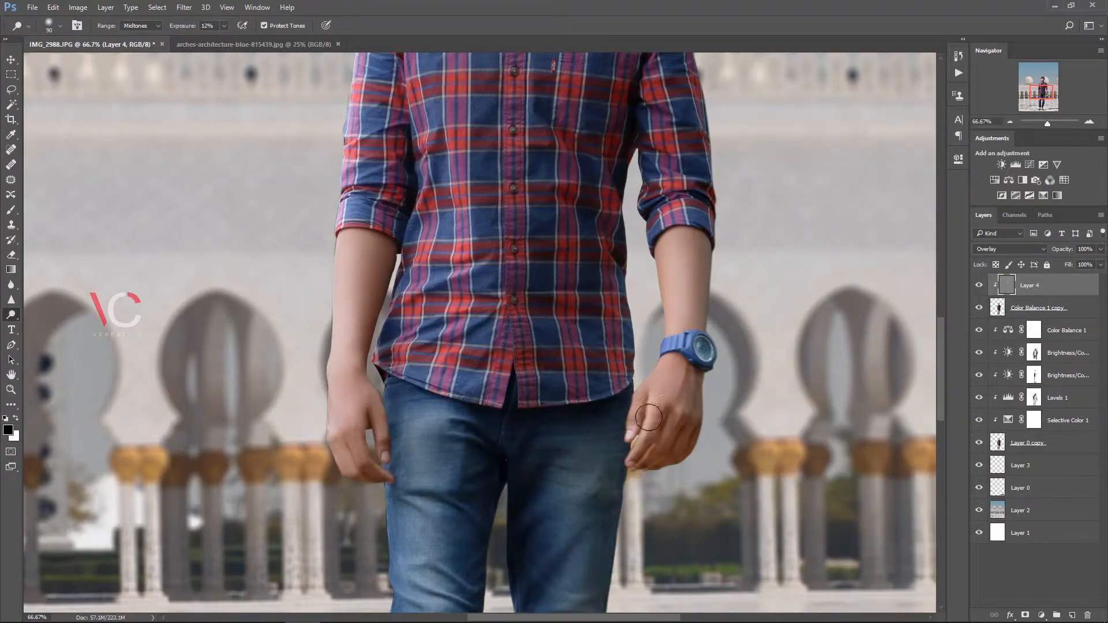
key(ctrl+minus)
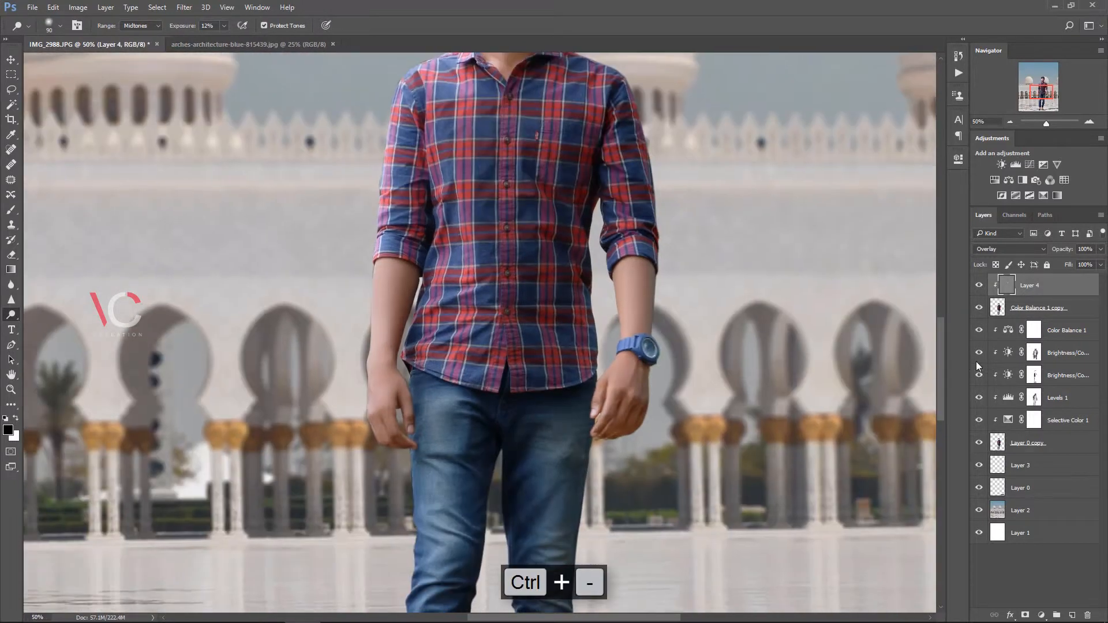
key(ctrl+0)
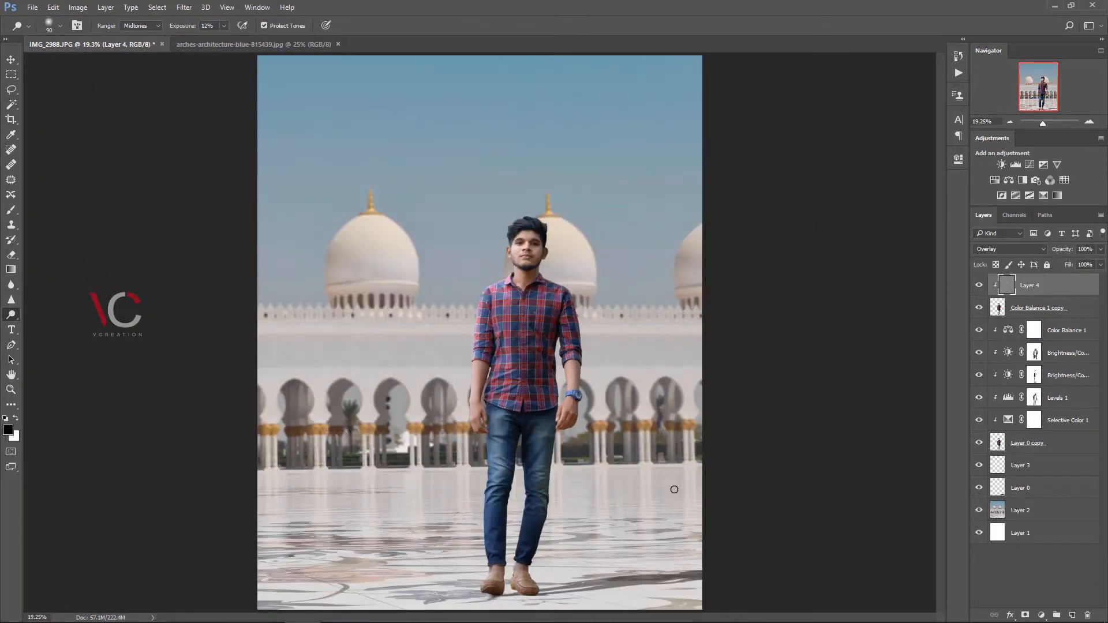
Step: Try a Brightness/Contrast adjustment clipped above the gray Overlay layer, with brightness -1 and contrast -10, and delete it
click(1041, 616)
click(1036, 394)
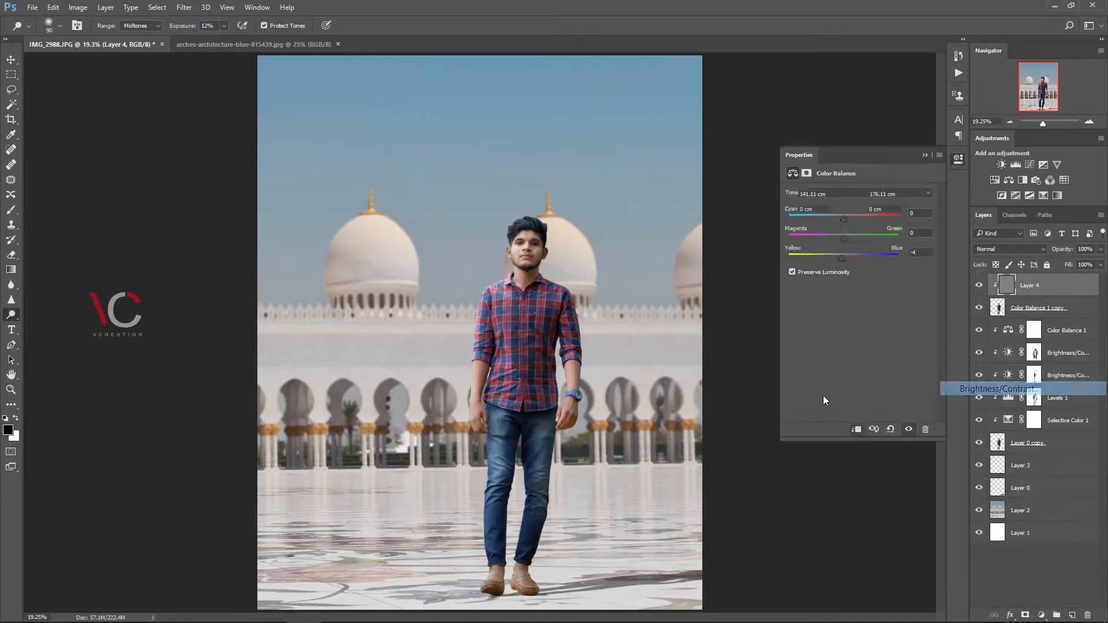
click(856, 430)
mouse_move(858, 225)
mouse_down()
mouse_move(870, 225)
mouse_move(858, 222)
mouse_up()
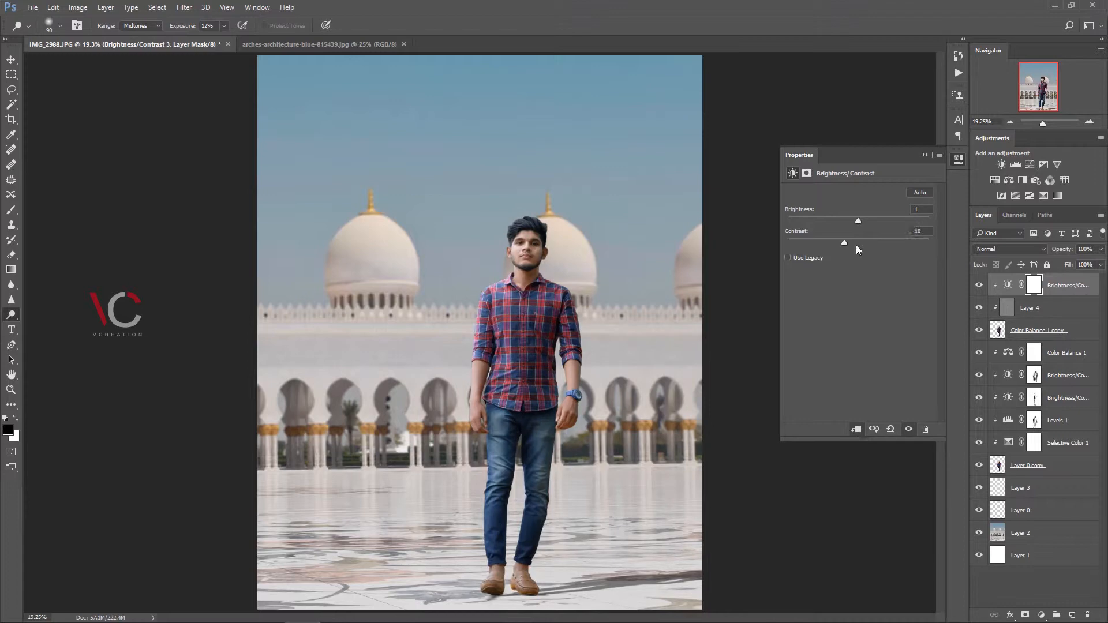
click(925, 156)
key(Delete)
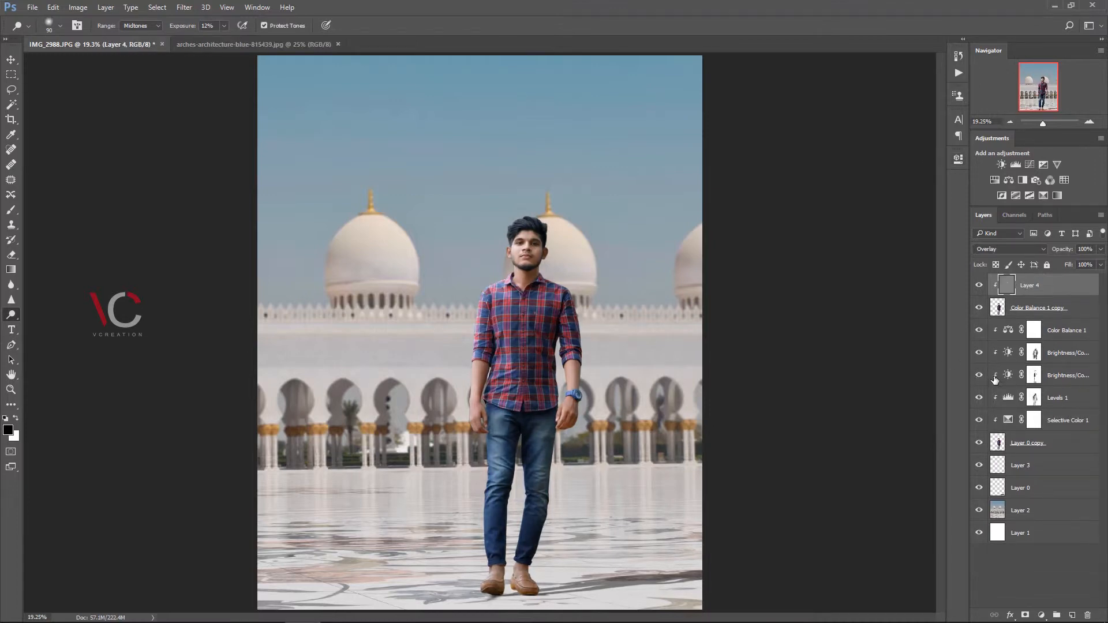
Step: Bring the Eid Mubarak lettering from eid-png-background-3.png into the composite, enlarge it to about 595%, and place it in the sky above the domes
key(v)
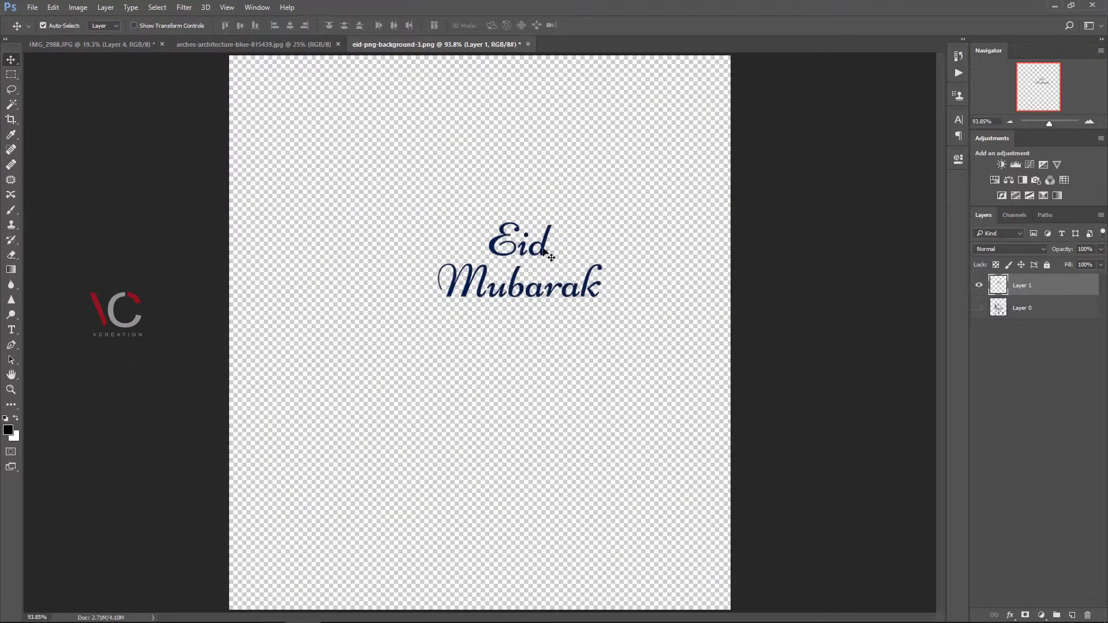
drag(545, 254, 477, 112)
key(ctrl+t)
mouse_move(443, 163)
mouse_down()
mouse_move(435, 146)
mouse_move(503, 194)
mouse_move(460, 157)
mouse_up()
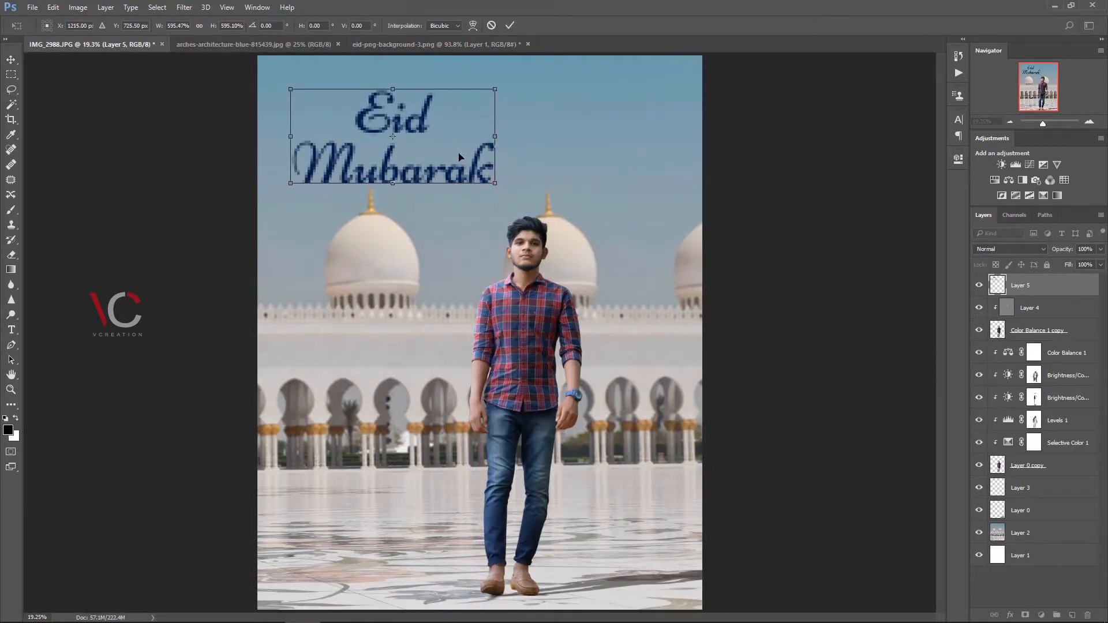
key(Return)
key(ctrl+0)
key(ctrl+minus)
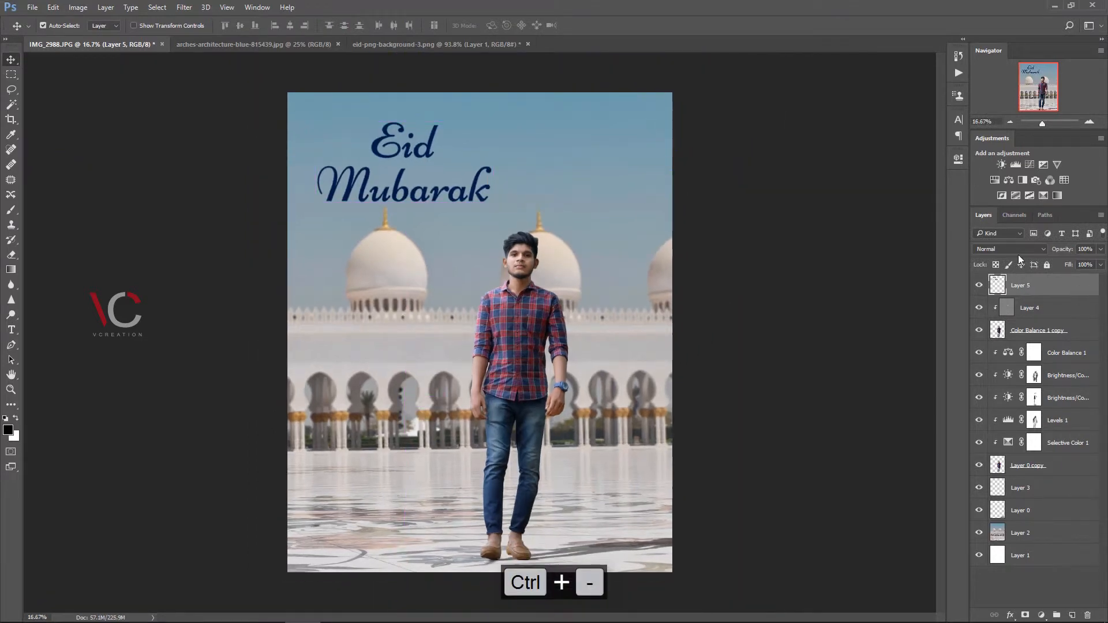
Step: Try inverting the Eid Mubarak lettering, restore its colours, and set its blend mode to Subtract
key(ctrl+i)
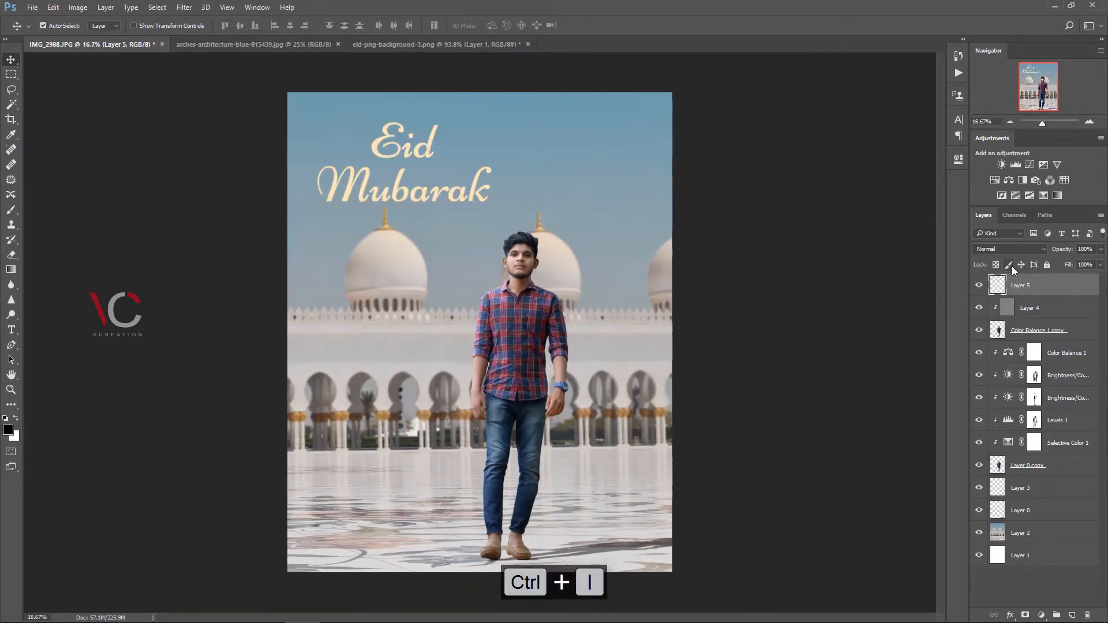
key(ctrl+i)
click(986, 249)
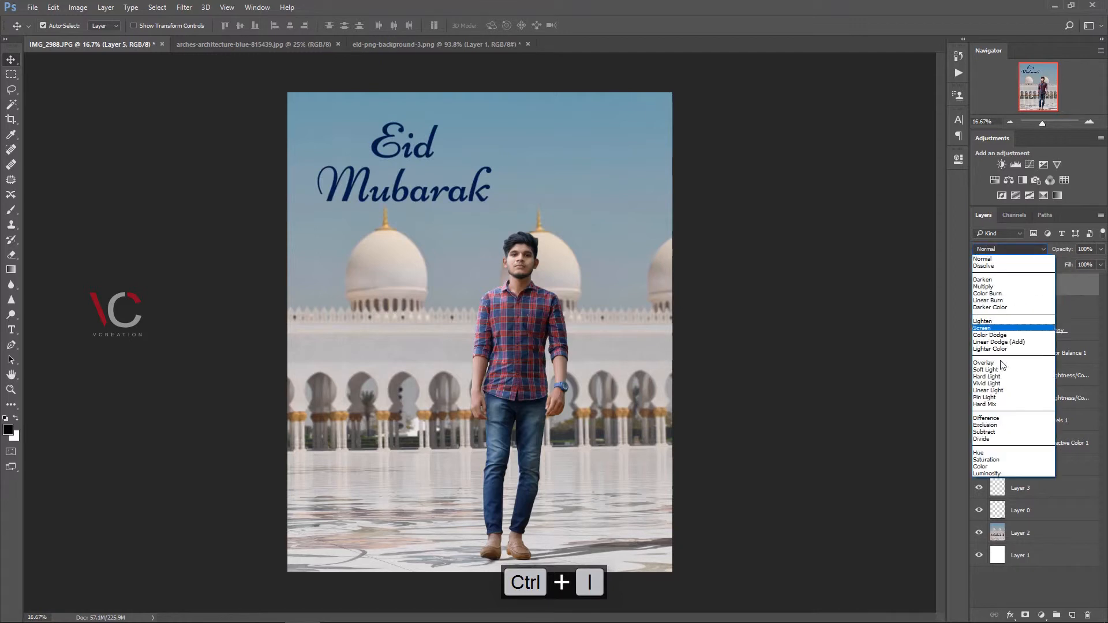
click(988, 474)
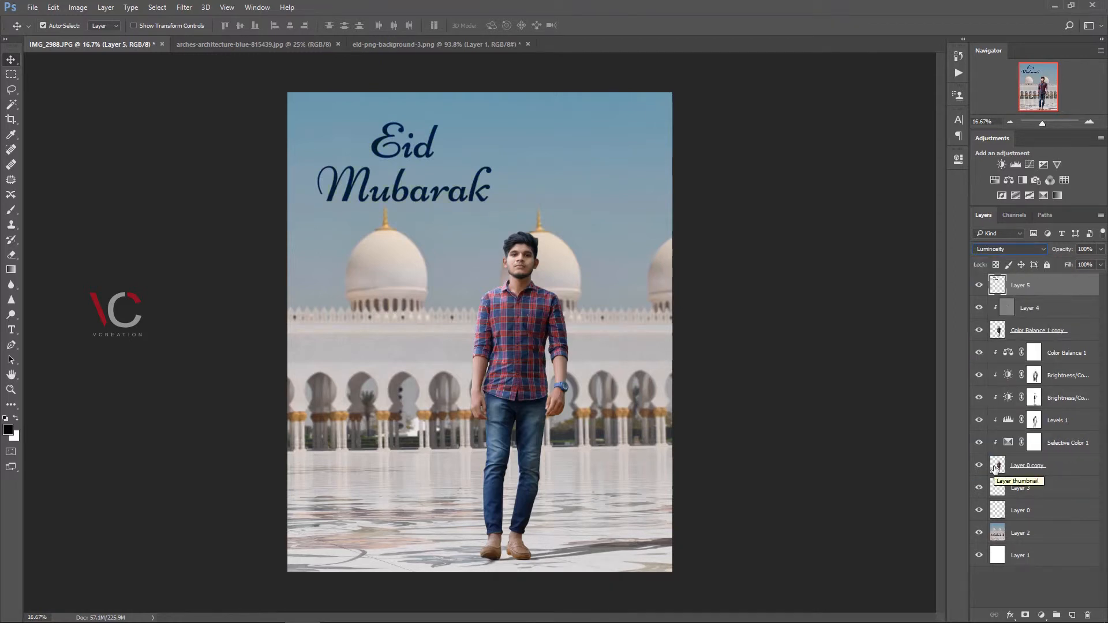
key(Up)
key(Up)
key(Up)
key(Up)
key(Up)
key(Up)
key(Down)
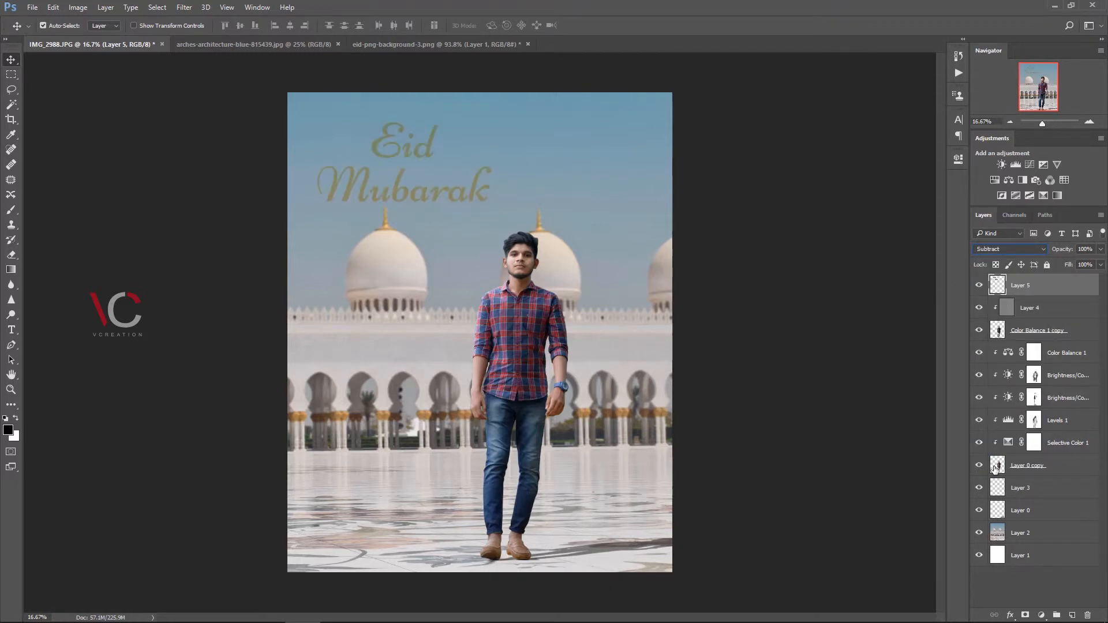
key(Down)
key(Up)
Step: Try a duplicate of the lettering layer in Screen mode, undo the mode, cancel a Gaussian Blur, and delete the duplicate
key(ctrl+j)
click(1010, 248)
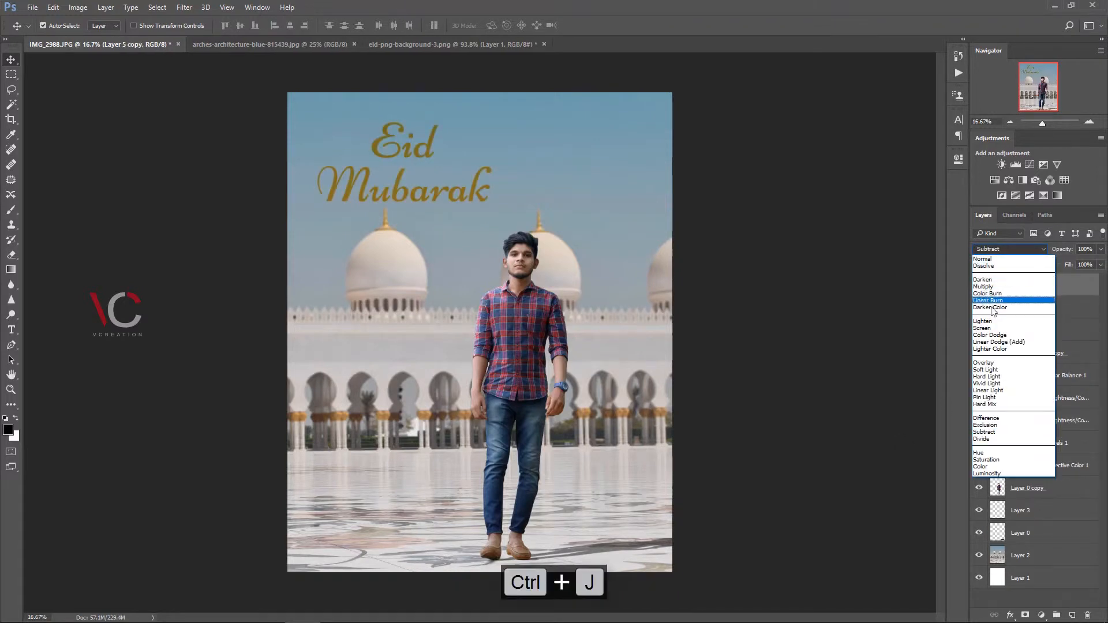
click(1004, 300)
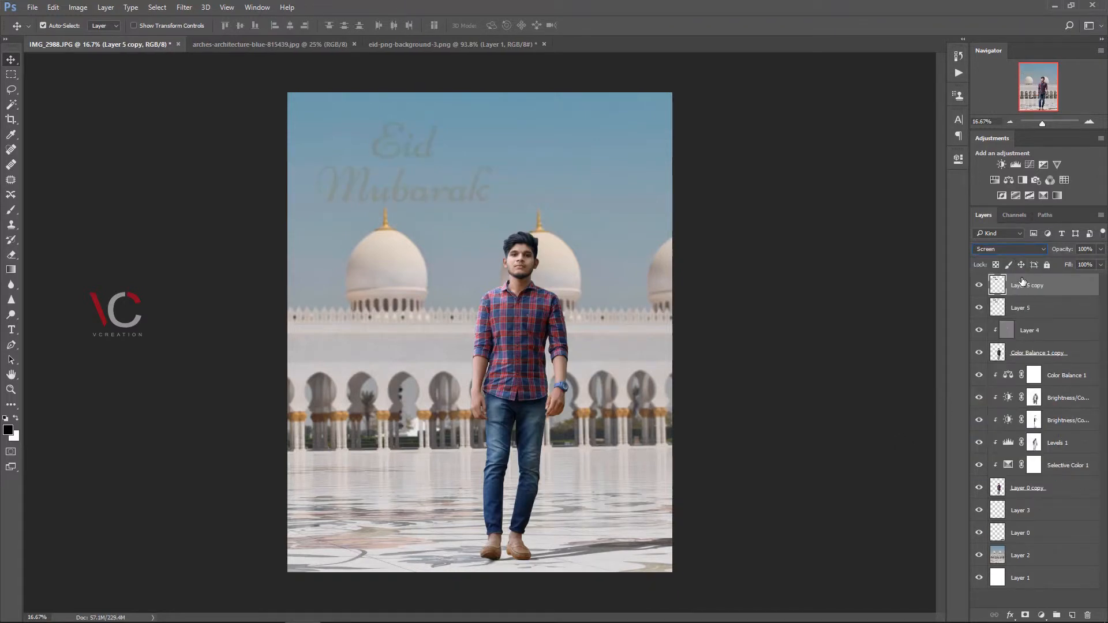
key(ctrl+alt+z)
click(184, 7)
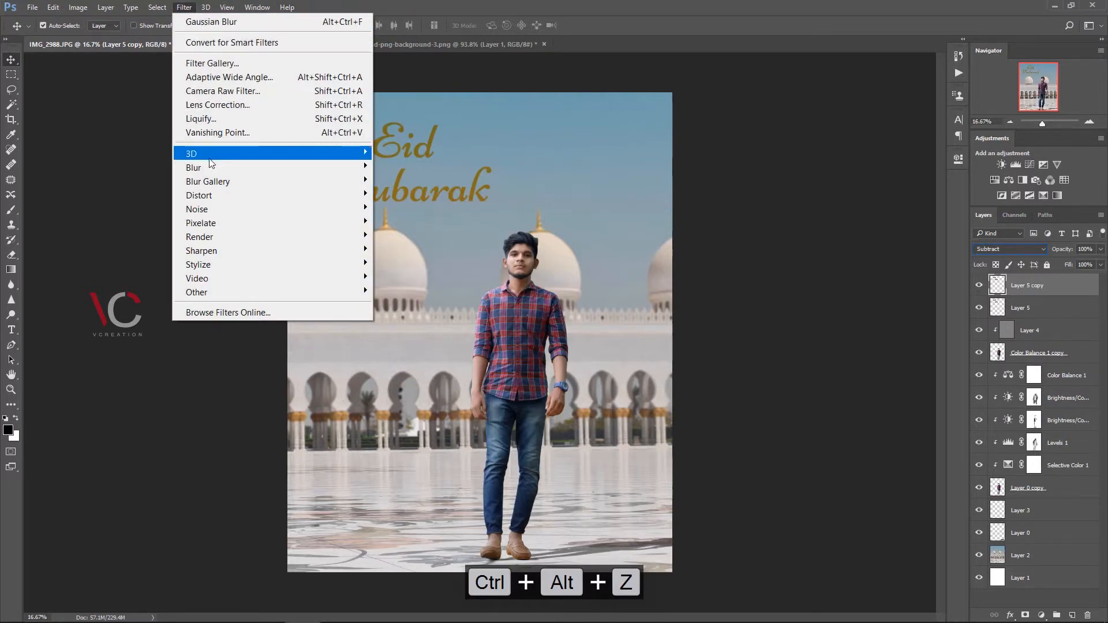
mouse_move(199, 165)
click(427, 235)
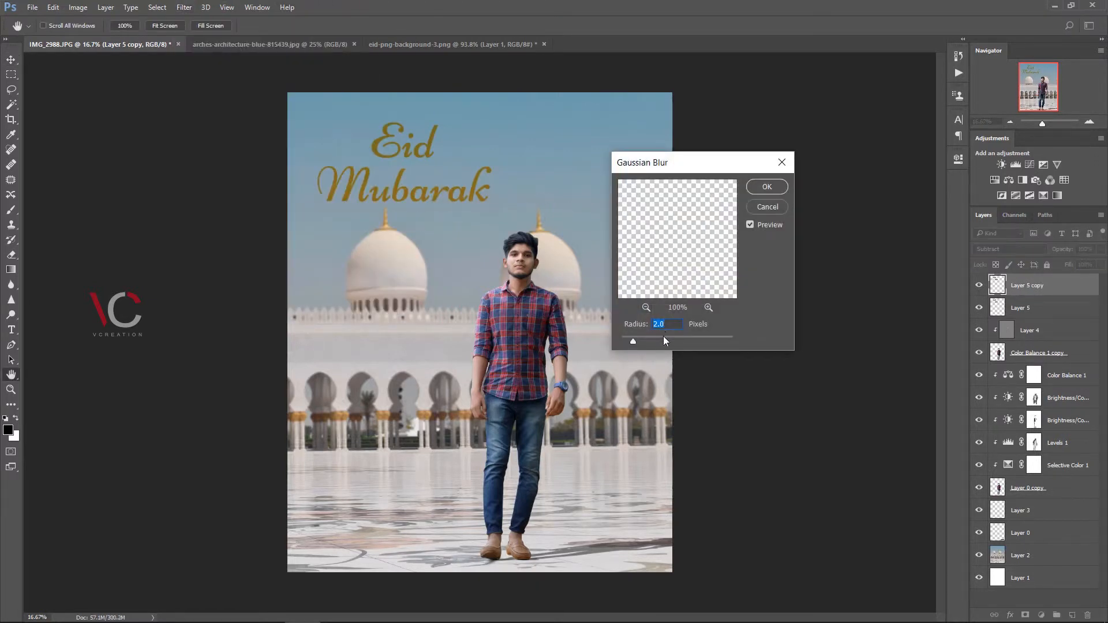
click(767, 206)
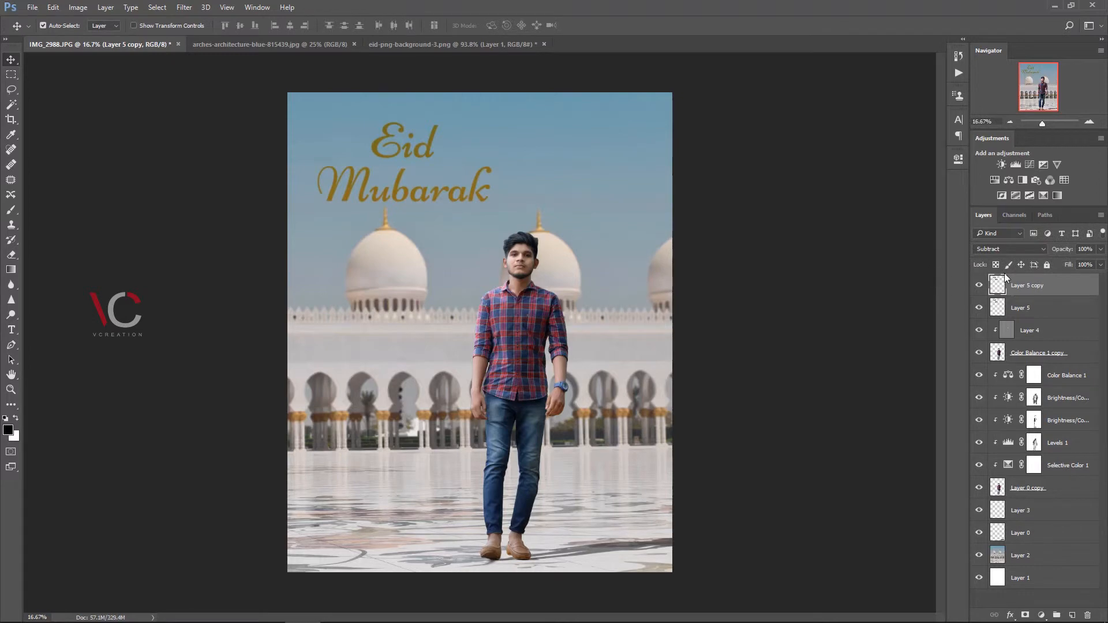
key(Delete)
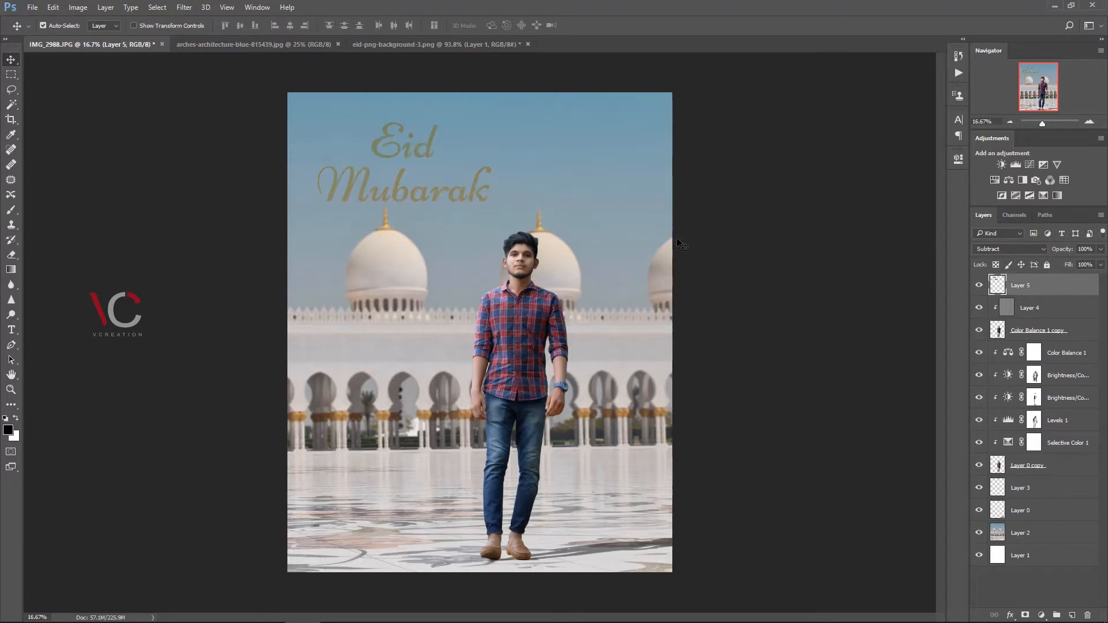
Step: Duplicate the Eid Mubarak lettering layer and merge the two selected copies into one layer, undoing a first merge
key(ctrl+j)
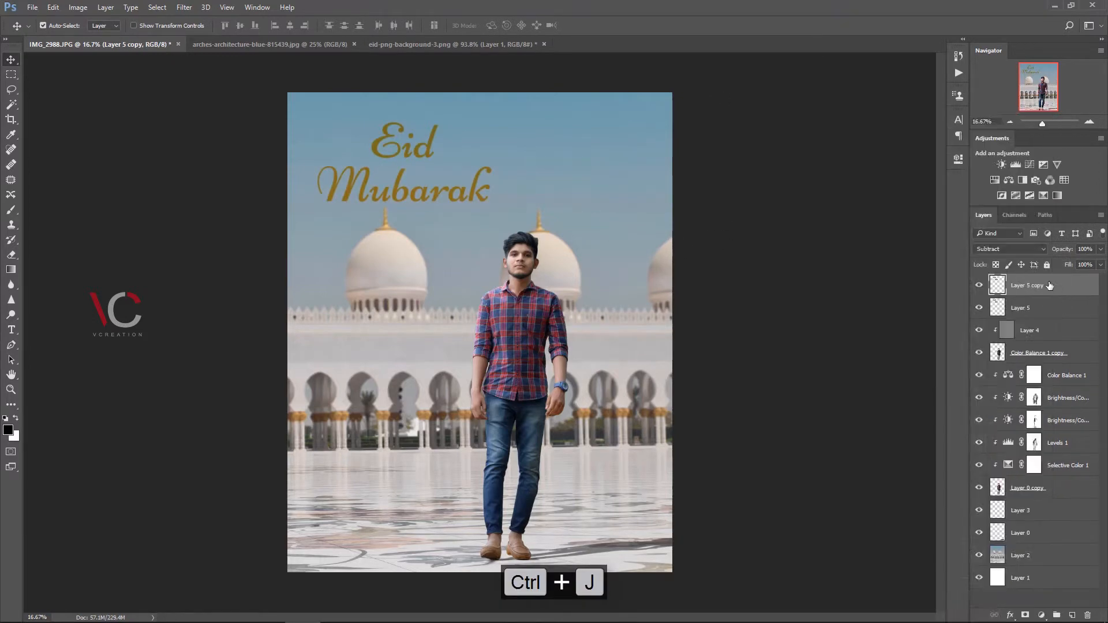
right_click(1053, 293)
click(779, 522)
key(i)
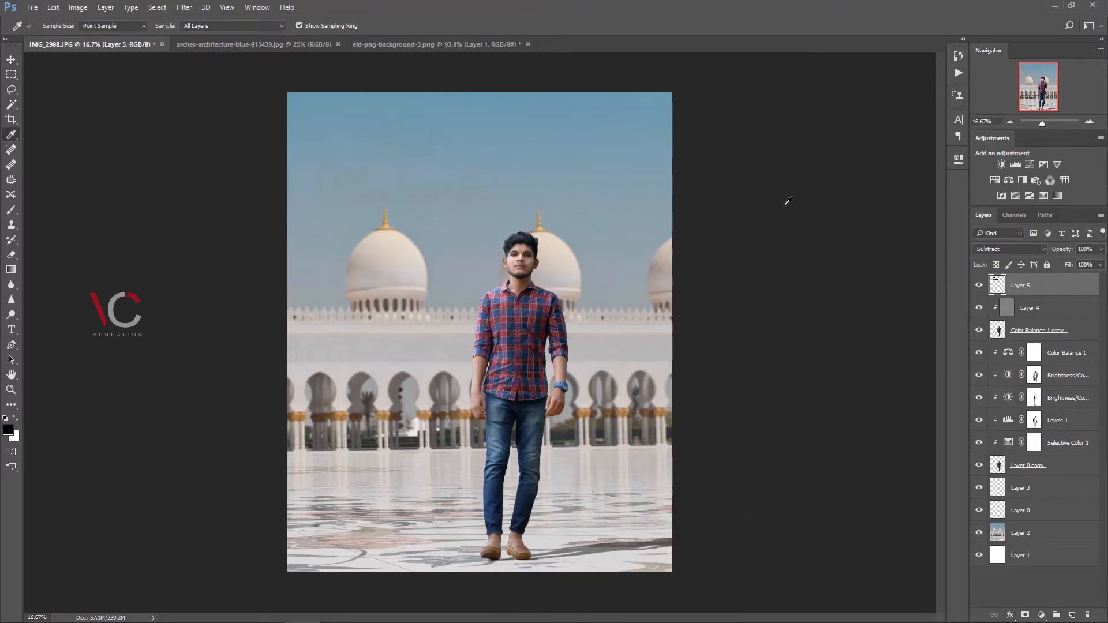
key(ctrl+alt+z)
click(1035, 299)
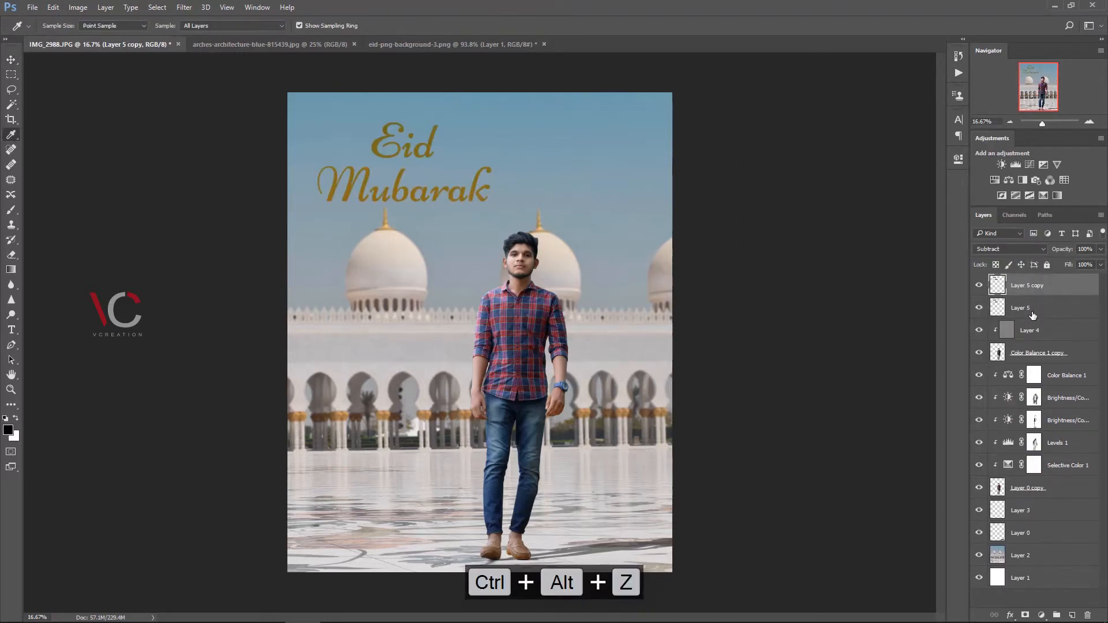
shift+click(1033, 286)
right_click(1039, 291)
click(757, 524)
Step: Compare blend modes on the merged Eid Mubarak layer and set it to Soft Light
click(1010, 249)
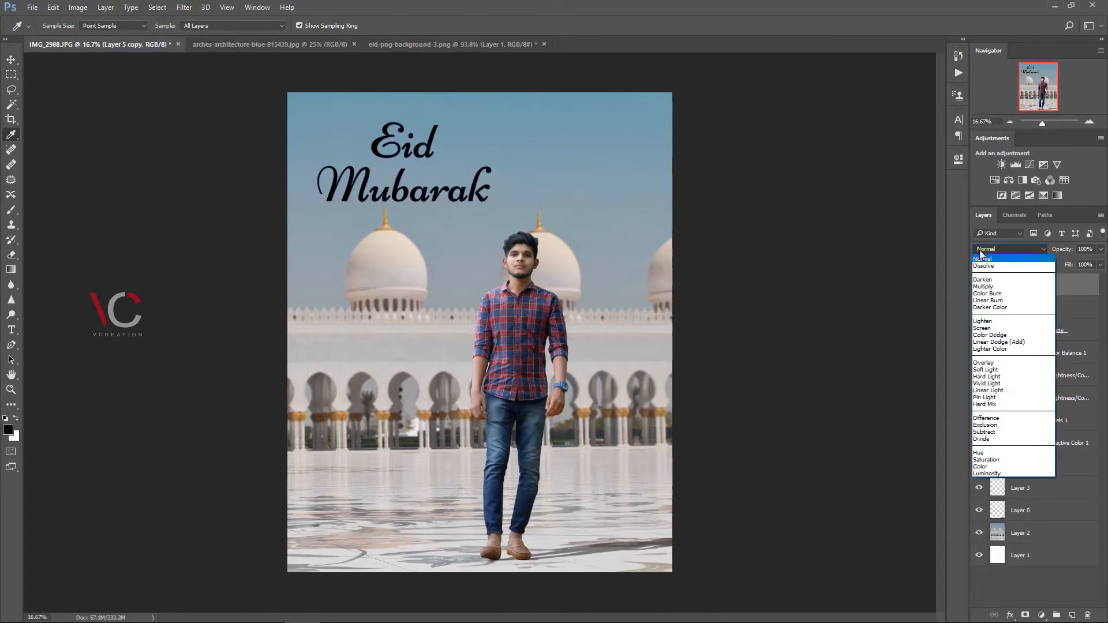
click(986, 433)
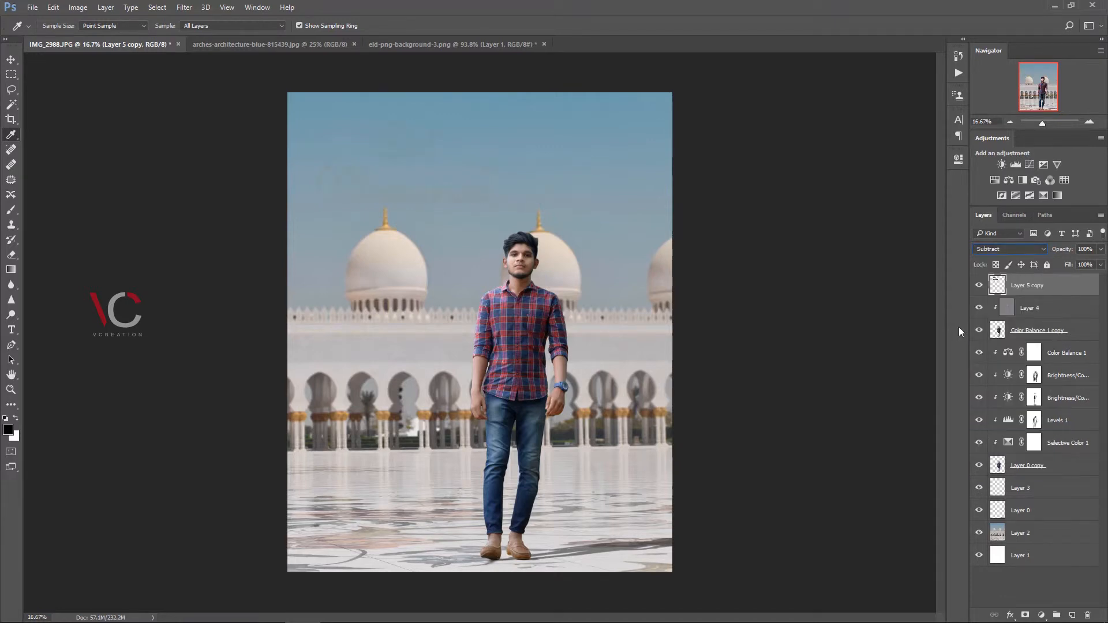
scroll(992, 248, down, 5)
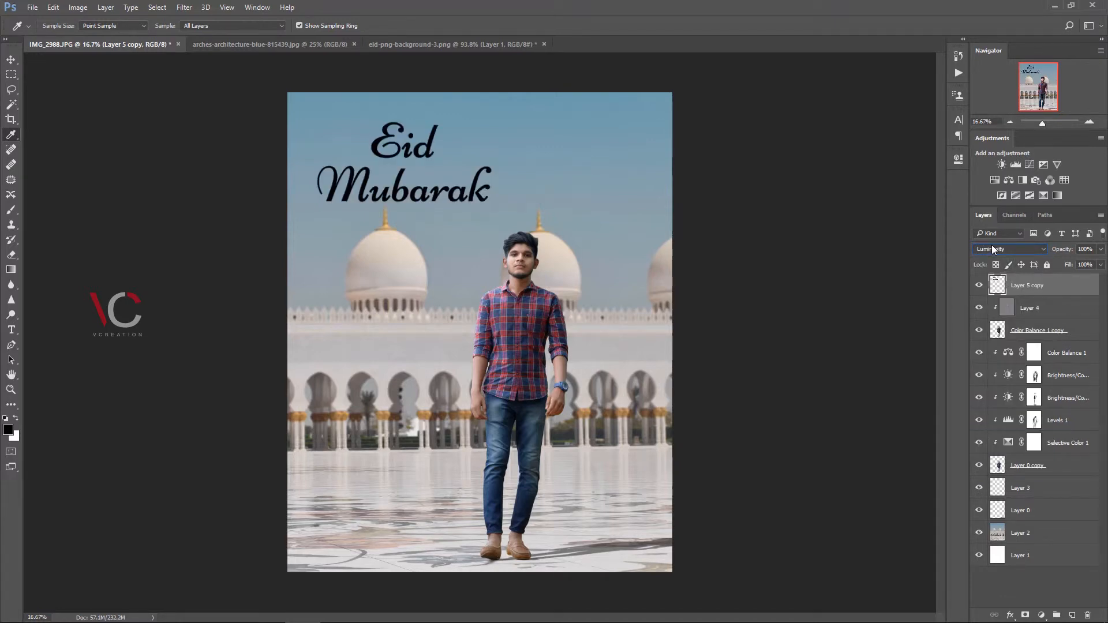
scroll(991, 248, up, 2)
scroll(991, 246, up, 3)
scroll(993, 249, up, 3)
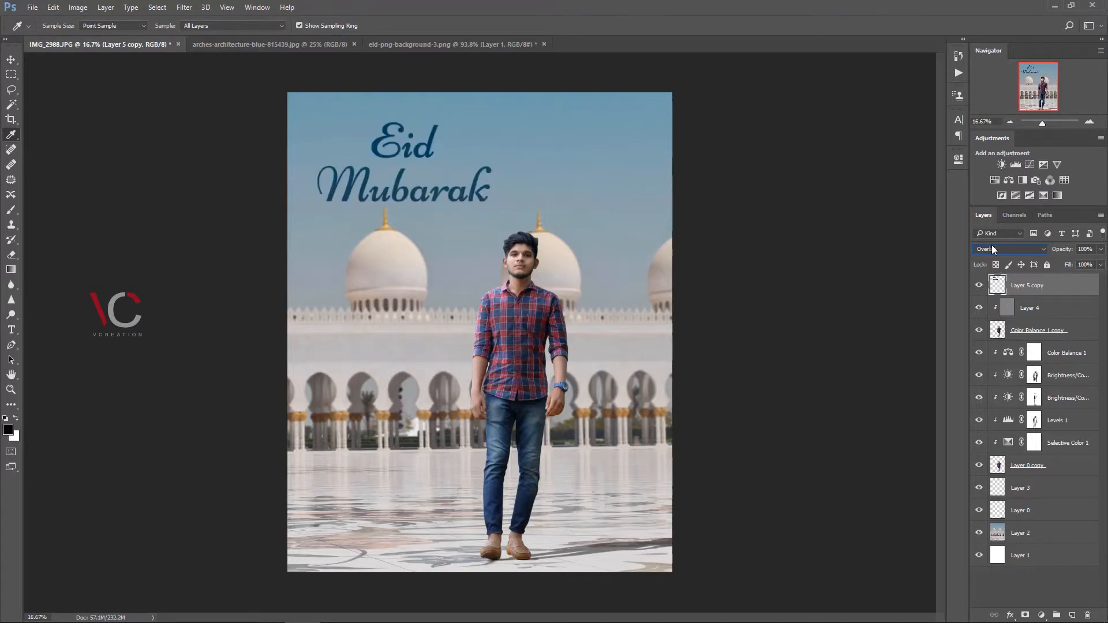
scroll(992, 249, up, 3)
Step: Apply the Camera Raw Filter to the architecture background on Layer 2 with Vibrance +37 and Saturation +28
click(1016, 536)
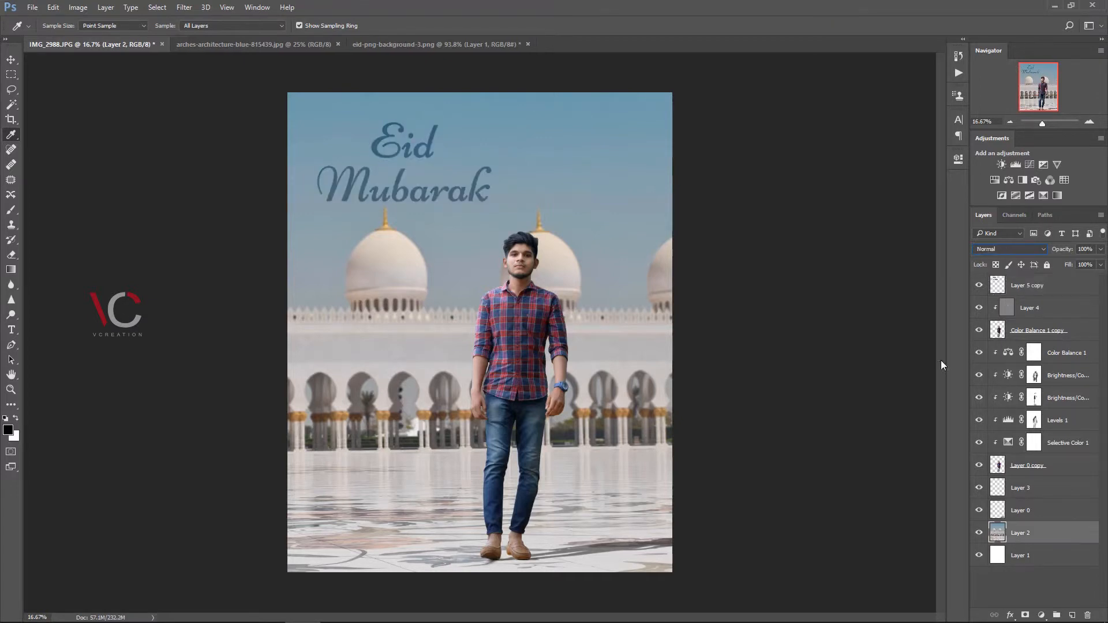
click(180, 9)
click(231, 91)
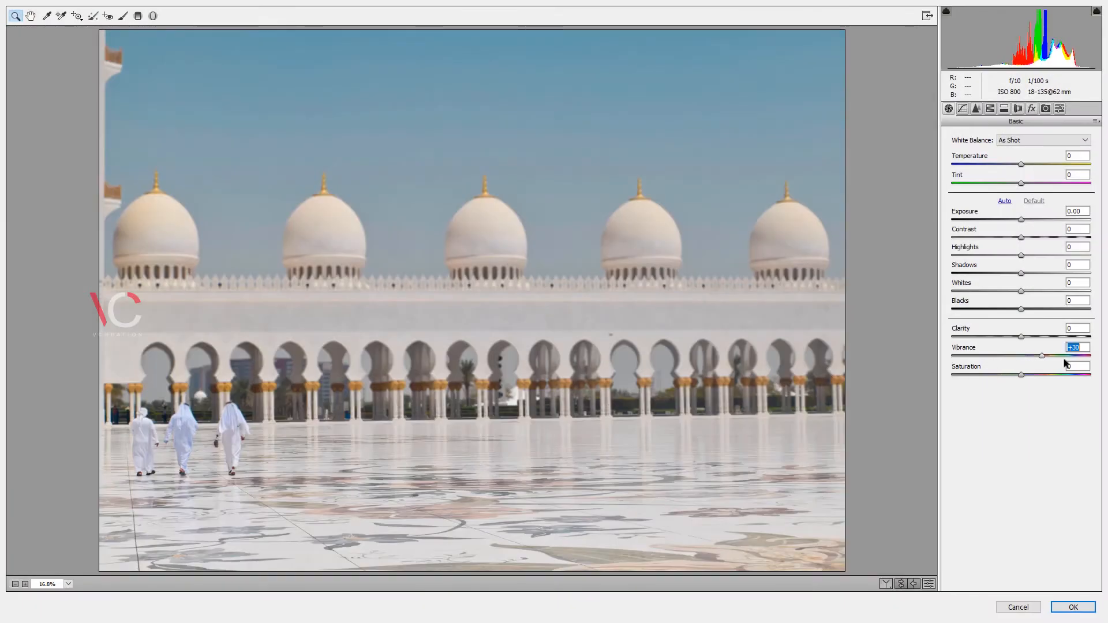
click(1063, 356)
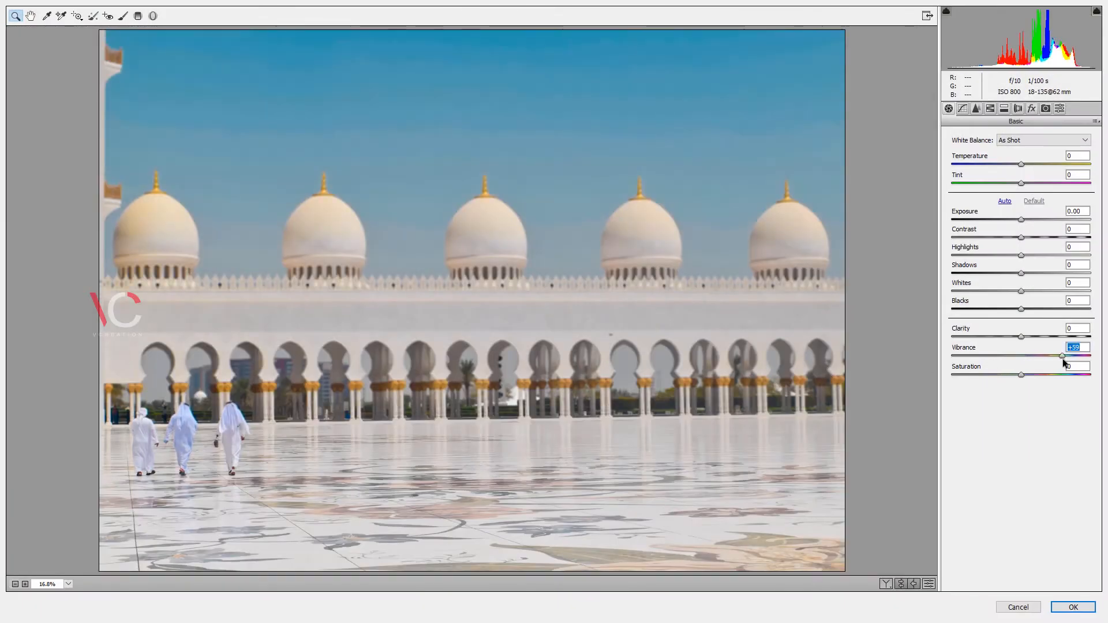
drag(1024, 376, 1046, 355)
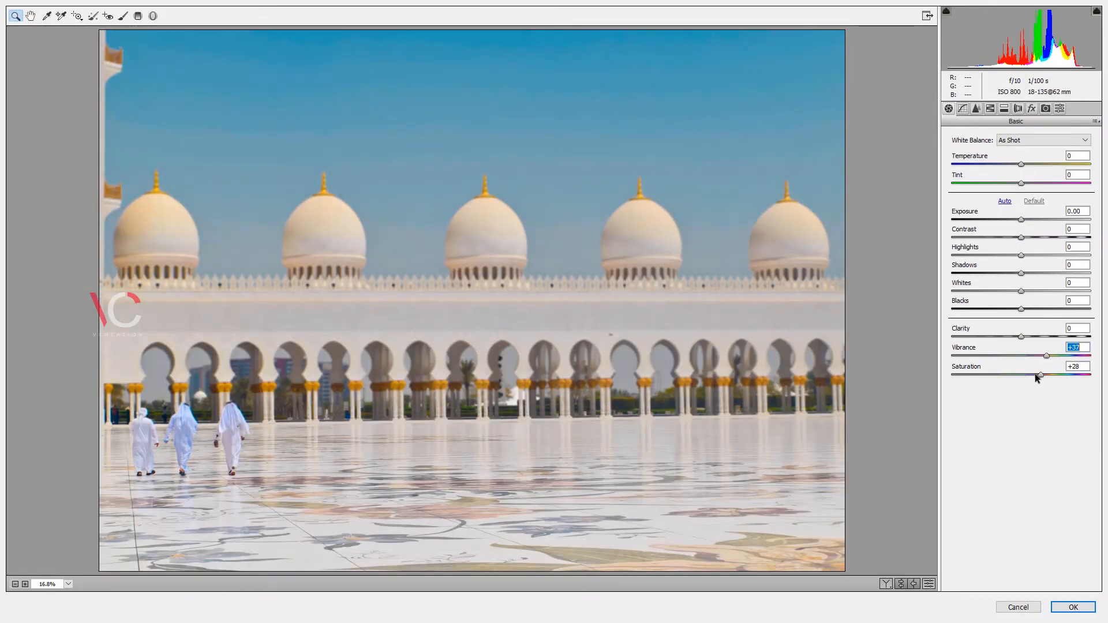
click(1072, 607)
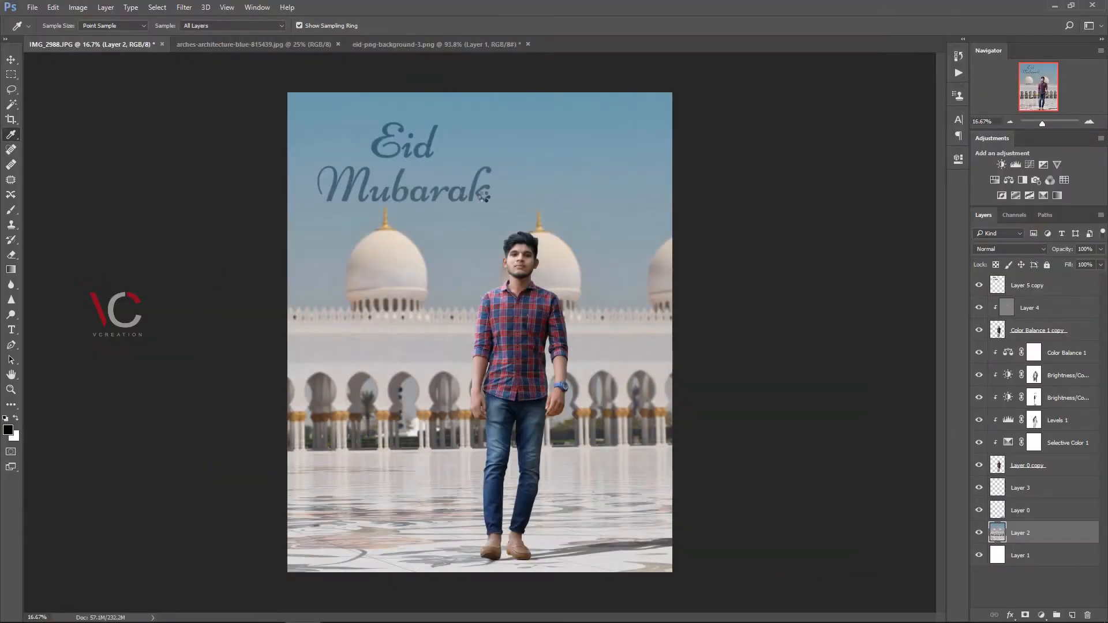
Step: Stamp all visible layers into a new merged layer above the Eid Mubarak lettering
click(12, 59)
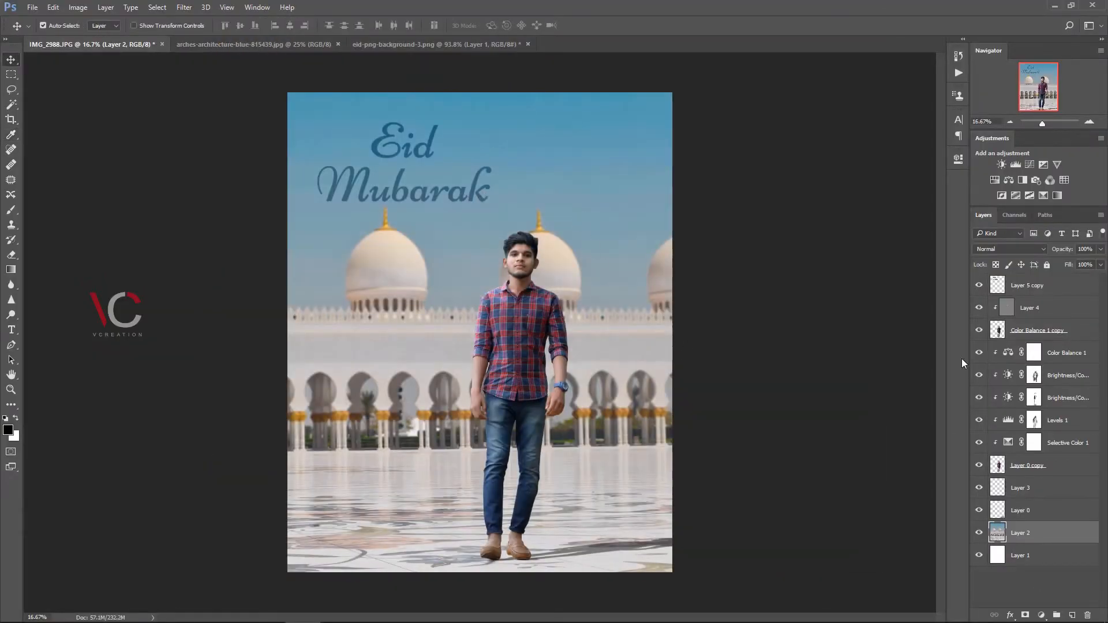
click(1052, 294)
key(ctrl+shift+alt+e)
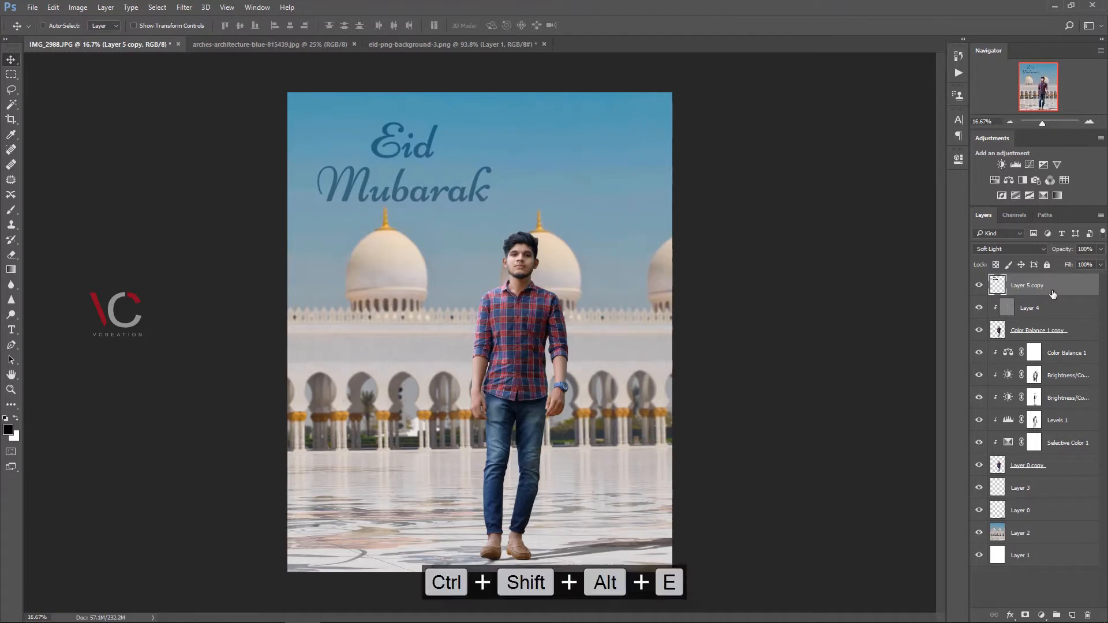
Step: Open the stamped layer in the Camera Raw Filter and set Exposure to +0.10 and Vibrance to +58
click(184, 6)
click(222, 91)
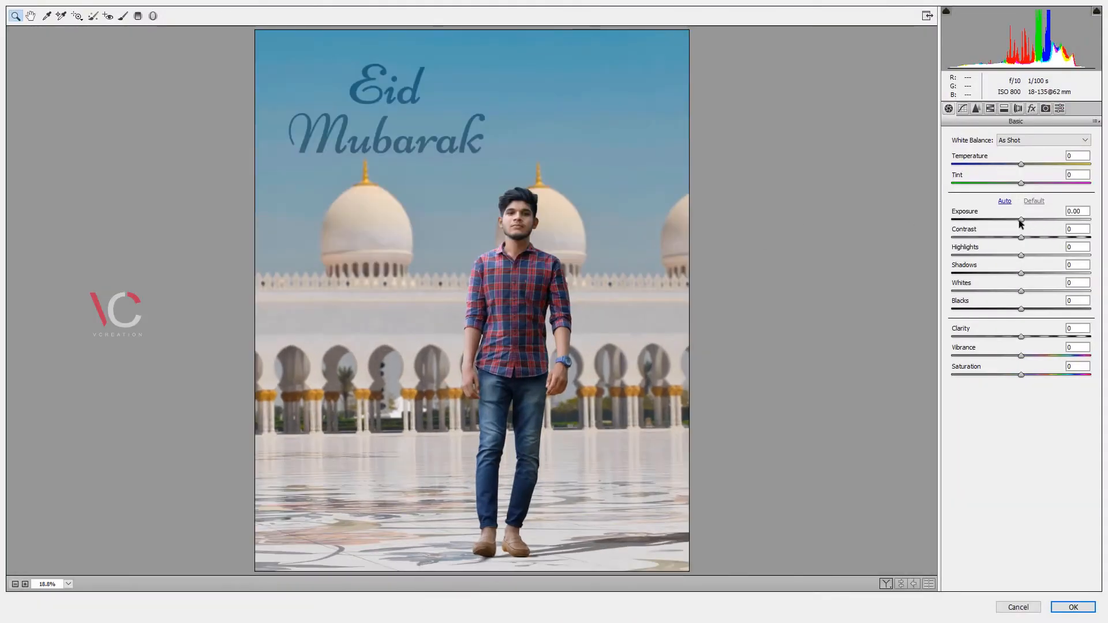
drag(1021, 223, 1022, 223)
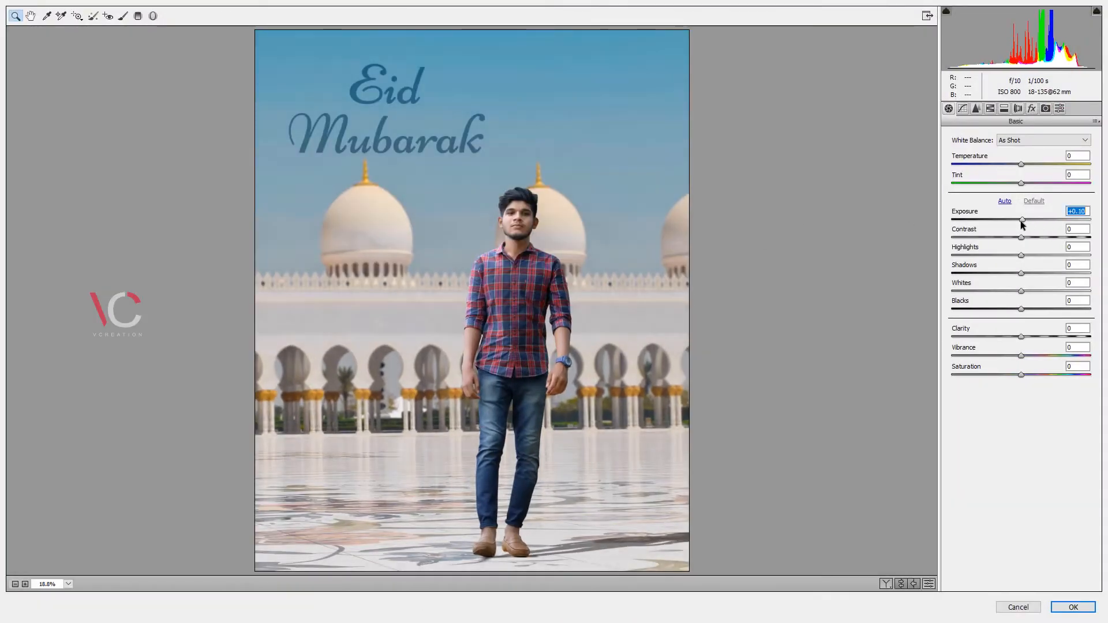
drag(1021, 355, 1062, 359)
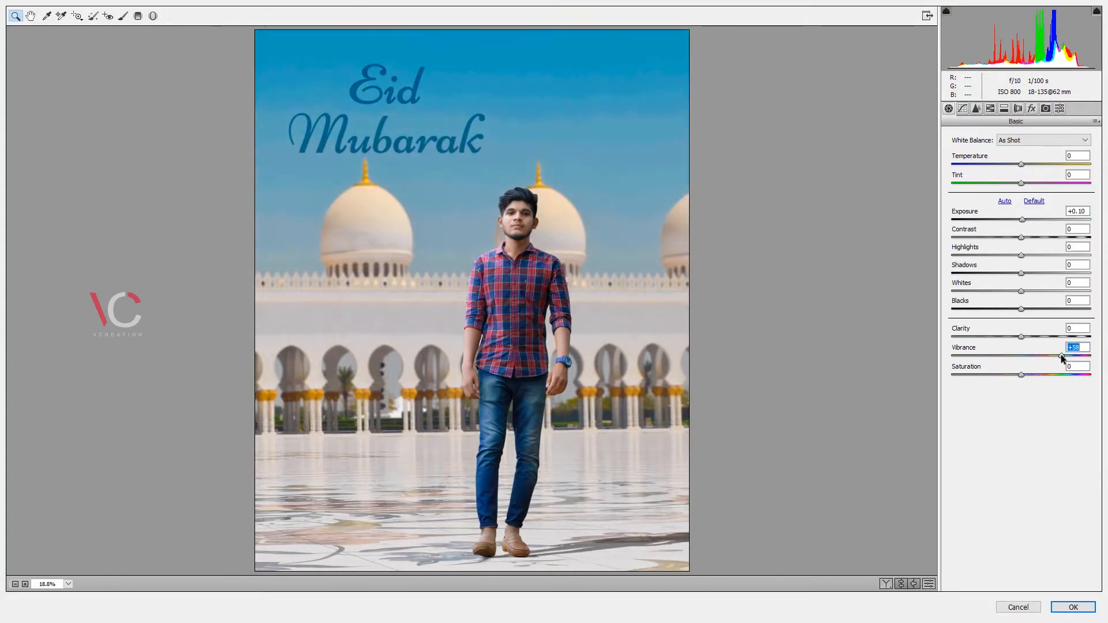
Step: In the HSL saturation settings, set Aquas to -18 and Blues to -32, and fine-tune the Oranges saturation
click(989, 109)
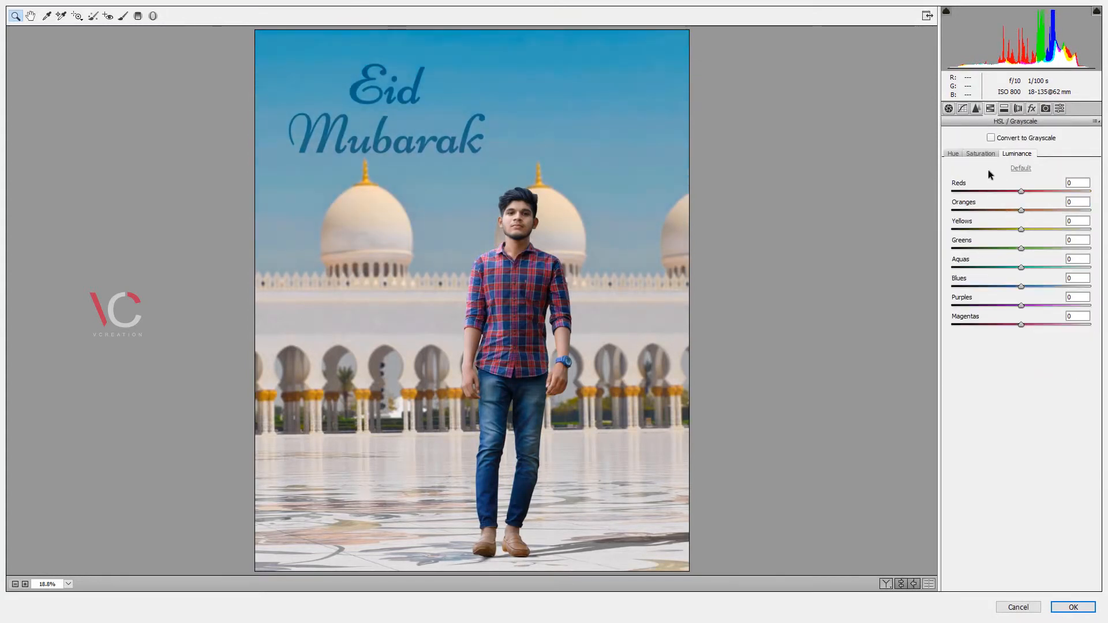
click(980, 154)
drag(1021, 286, 1008, 268)
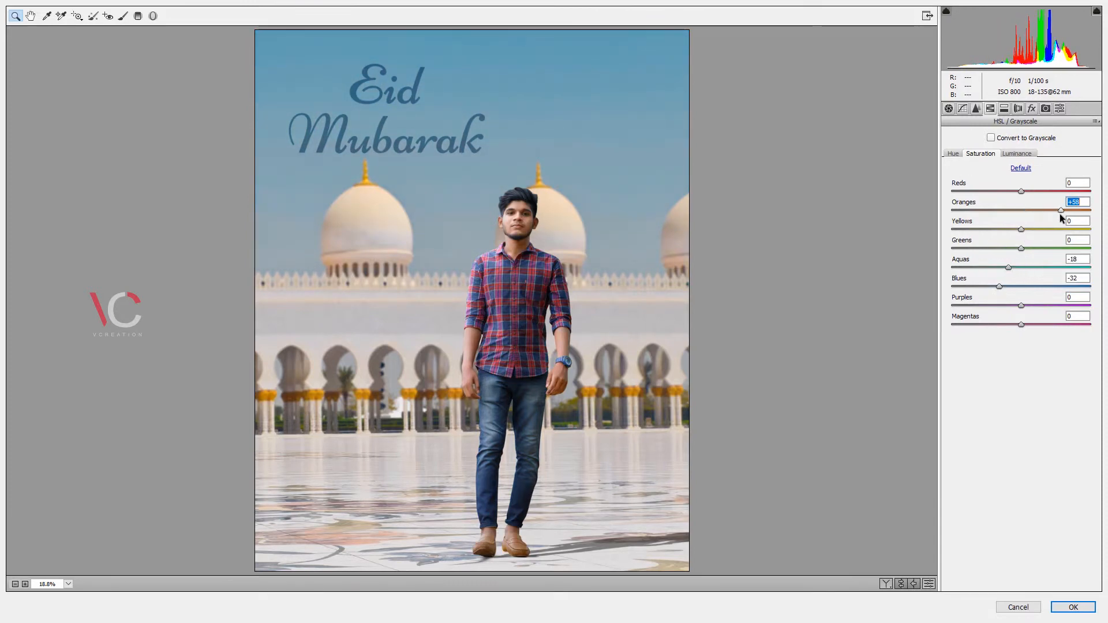
drag(1060, 213, 1025, 218)
Step: Return to the basic adjustments and set Vibrance to +38 and Blacks to -15
click(1014, 154)
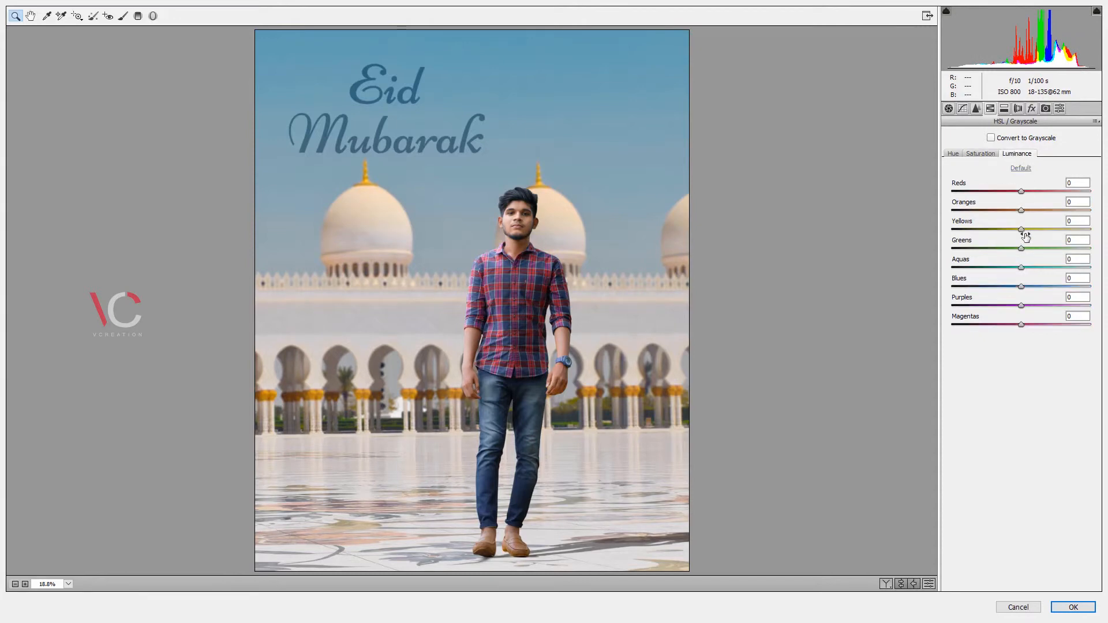
click(948, 109)
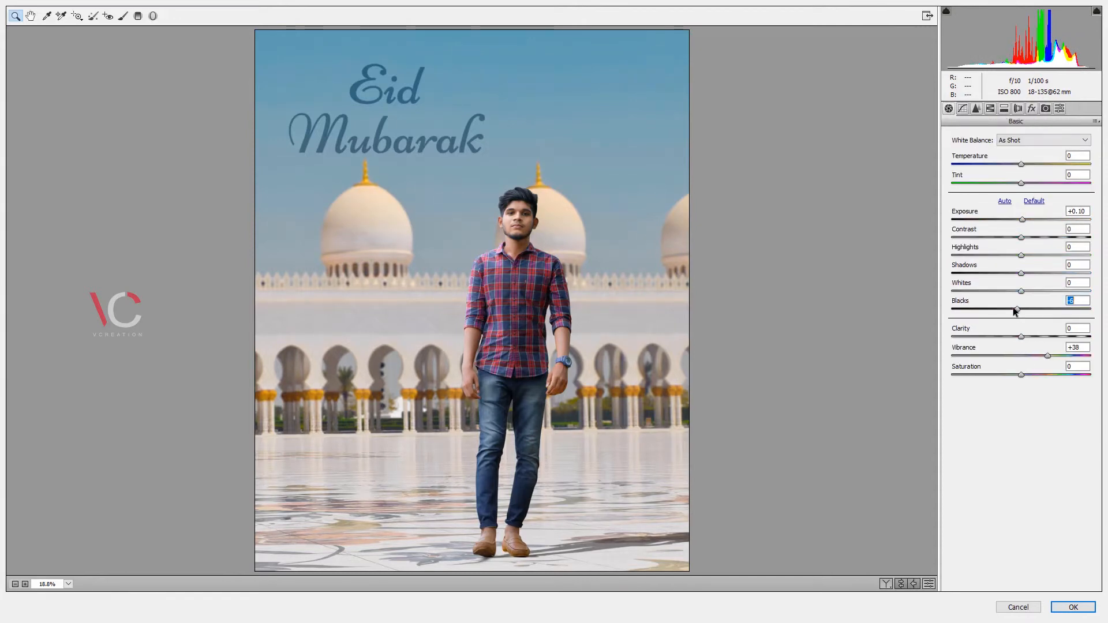
drag(1016, 311, 1010, 310)
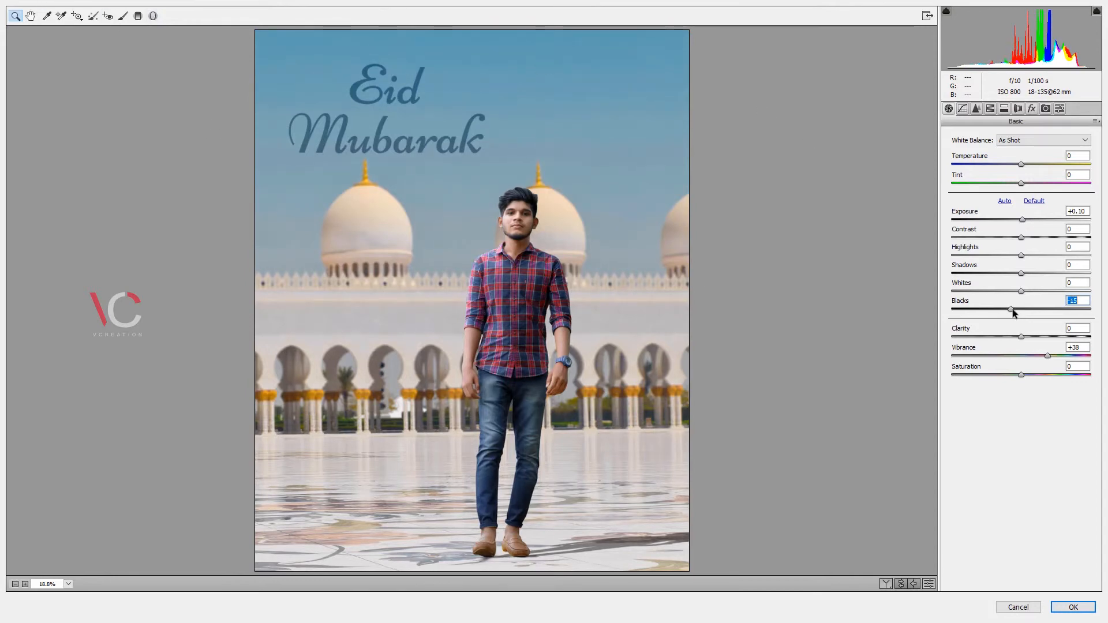
Step: Set sharpening Amount to about 55 and Luminance noise reduction to 11, and apply the Camera Raw Filter
click(976, 108)
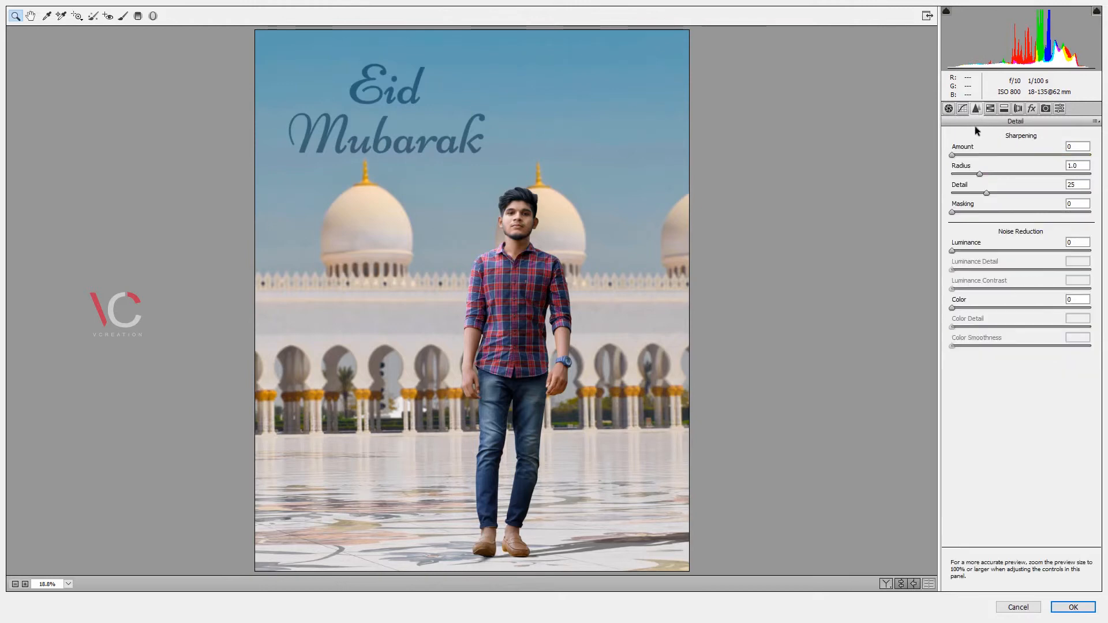
drag(952, 155, 973, 155)
drag(952, 251, 968, 252)
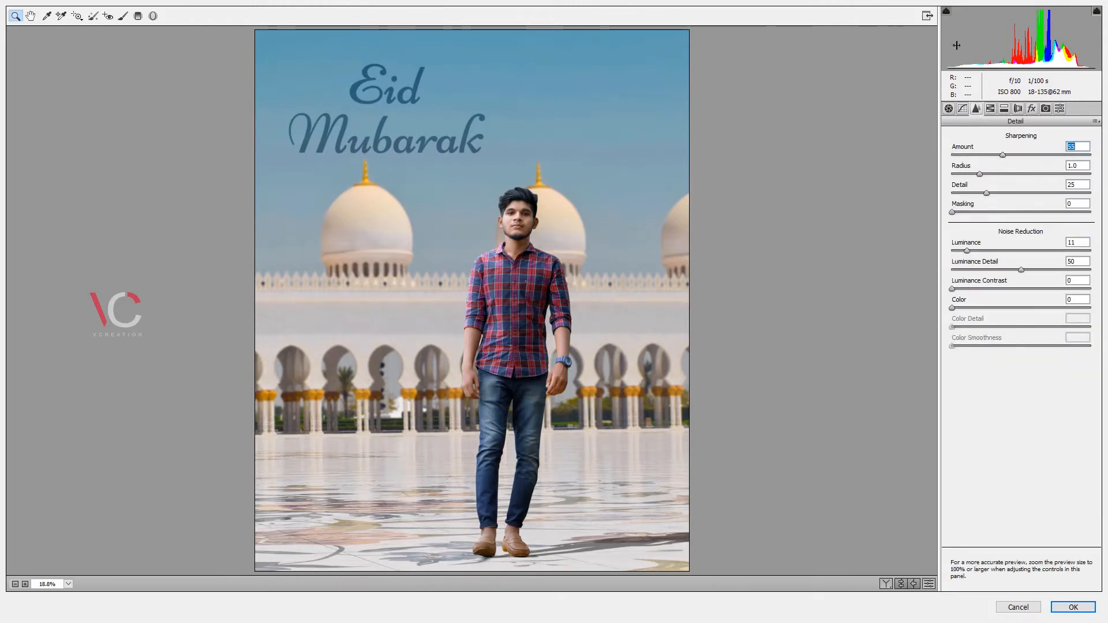
click(1003, 110)
click(1018, 110)
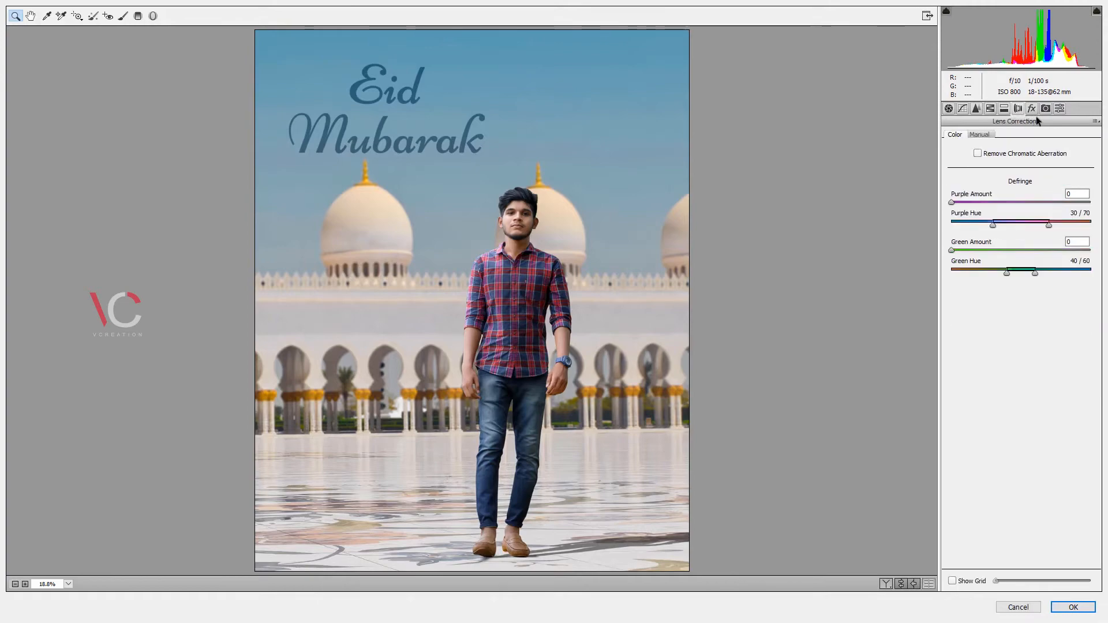
click(1032, 109)
key(Return)
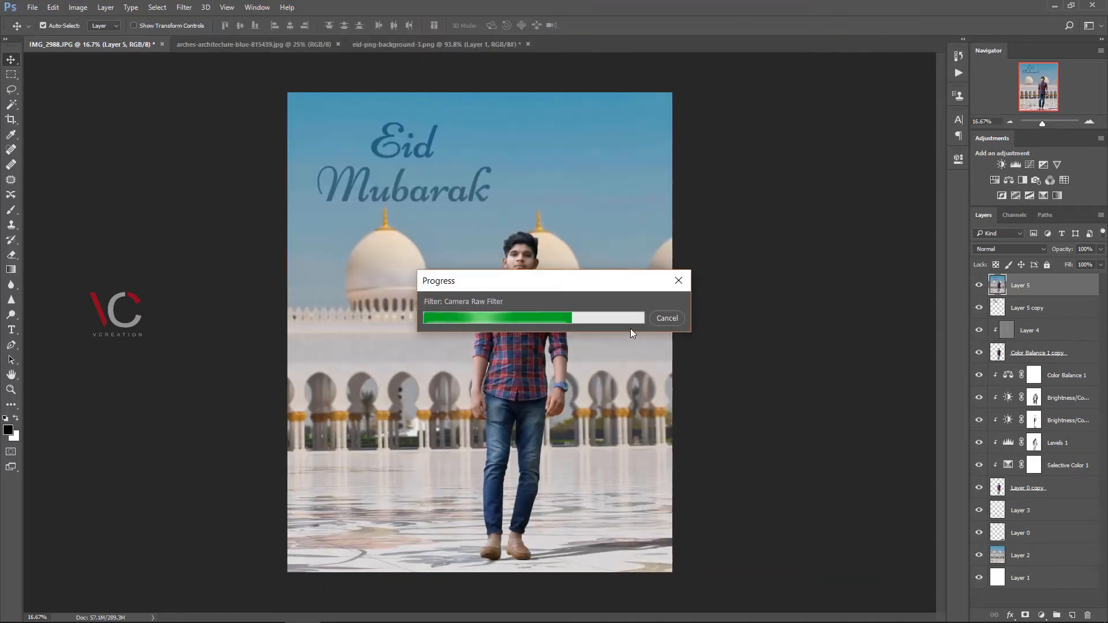
Step: Compare the image with and without the filtered Layer 5 and inspect the man's face and shirt up close
click(977, 285)
click(979, 285)
key(ctrl+equal)
key(ctrl+equal)
key(ctrl+equal)
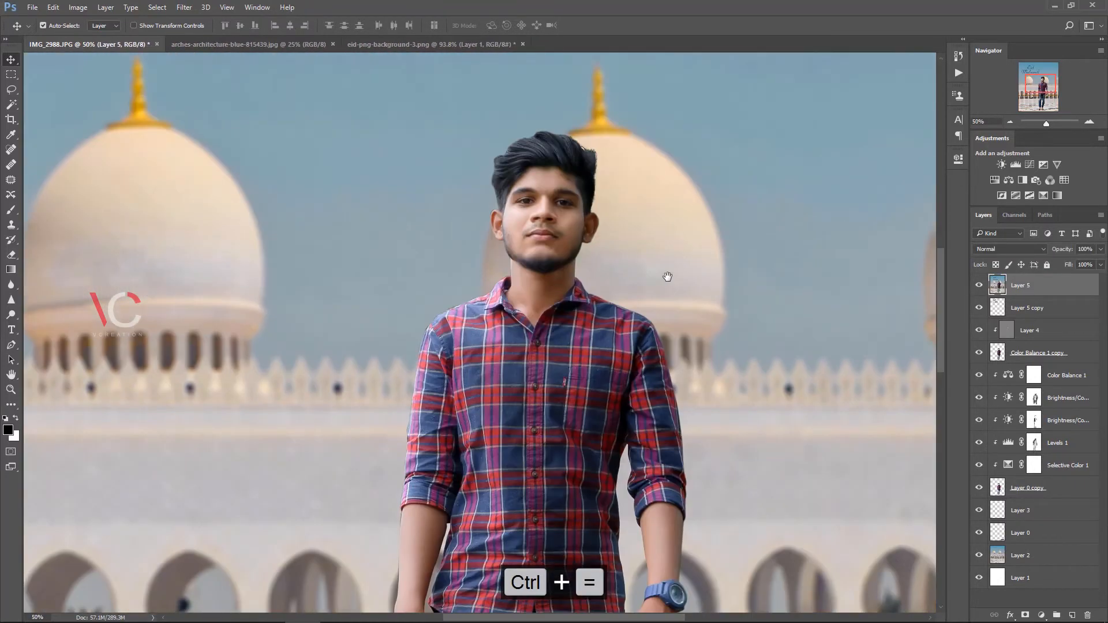
drag(677, 263, 667, 277)
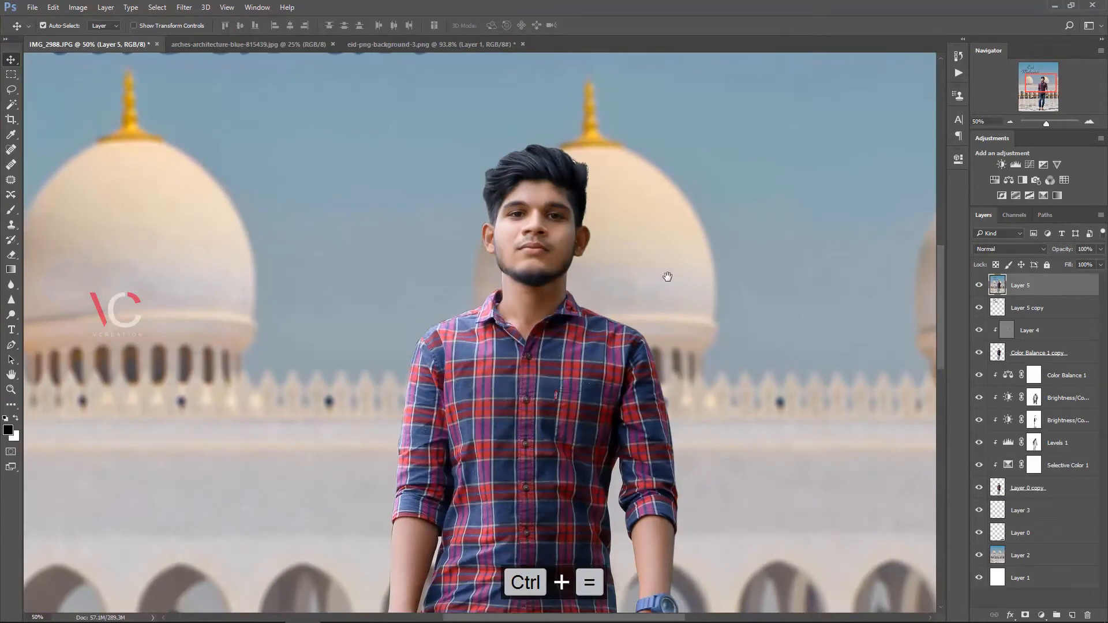
key(ctrl+0)
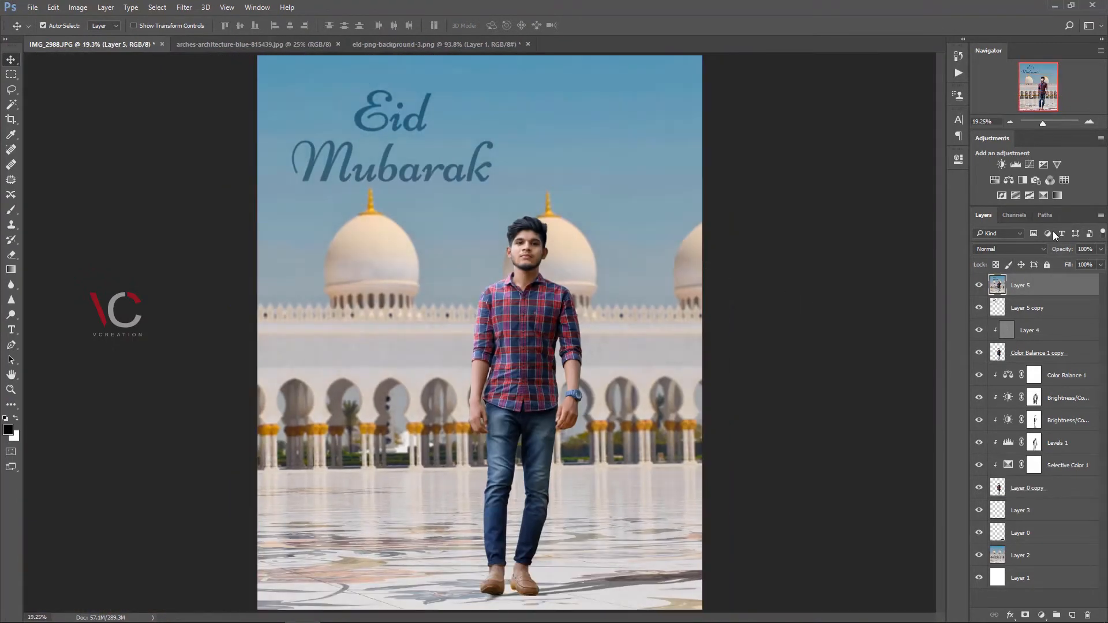
Step: Add a Color Lookup adjustment layer above Layer 5, using the filmstock_50.3dl 3DLUT file
click(958, 158)
click(882, 192)
click(871, 300)
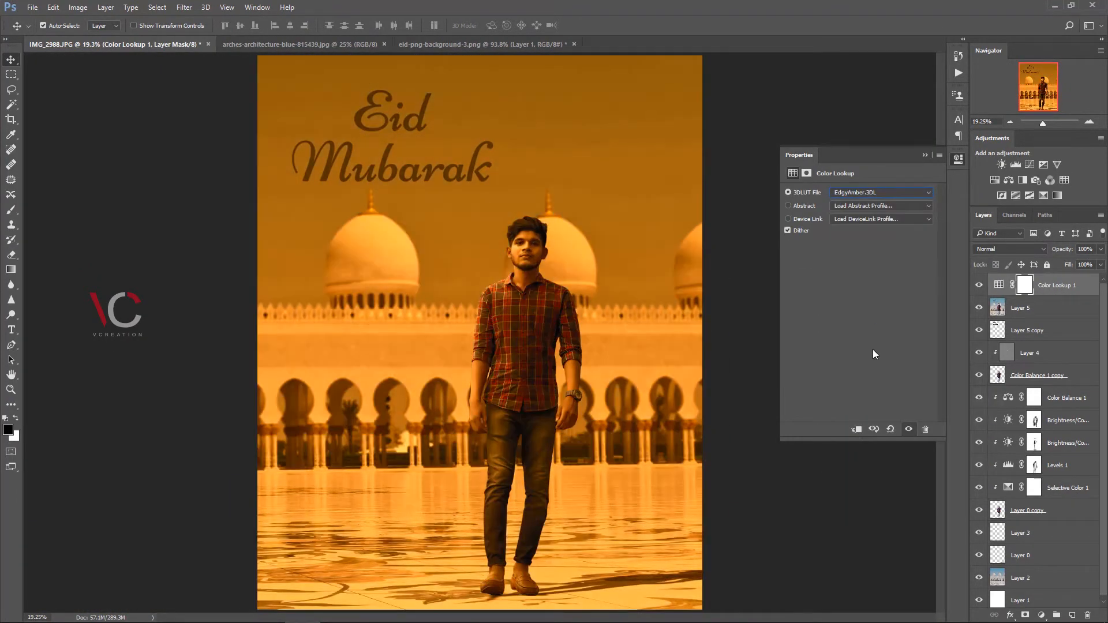
key(Down)
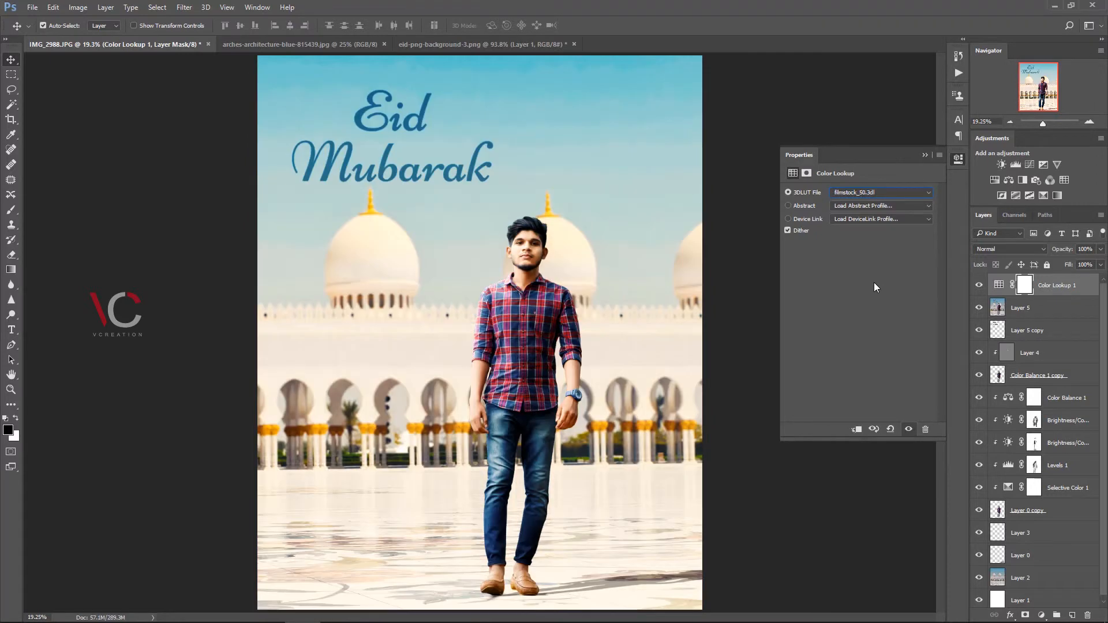
click(926, 155)
Step: Set the Color Lookup layer's opacity to 80% and its fill to 50%
drag(1072, 266, 1044, 261)
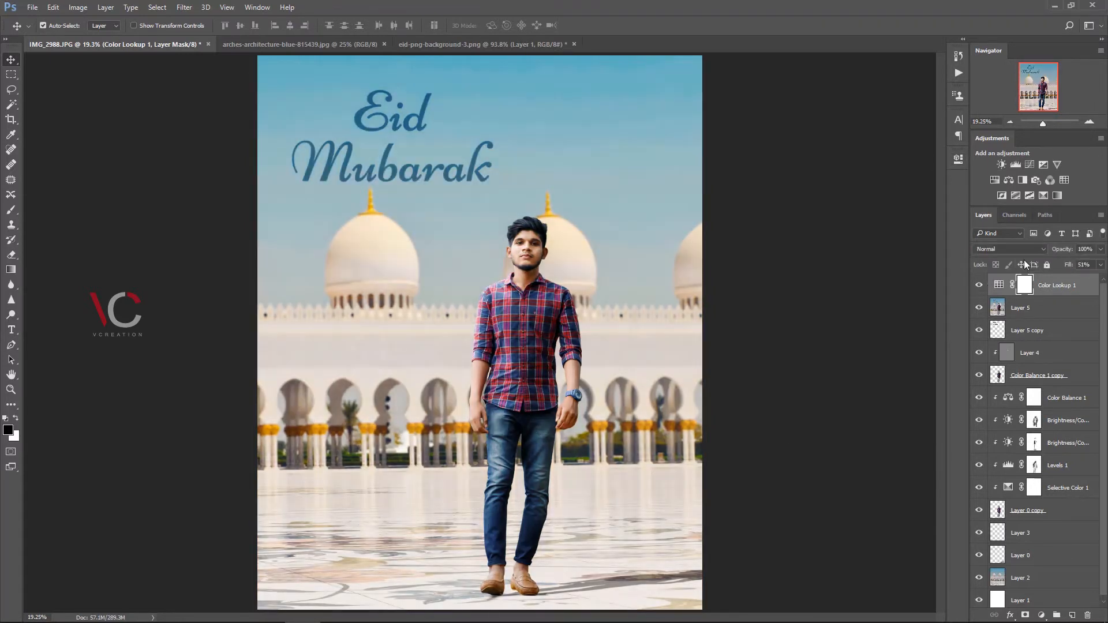
click(1100, 264)
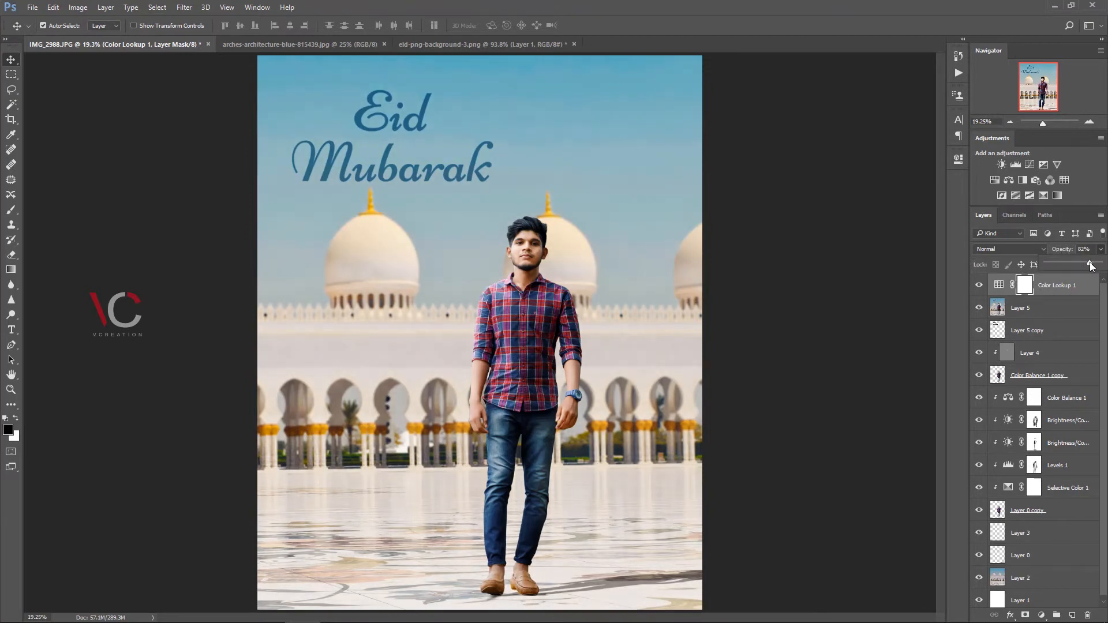
drag(1090, 265, 1089, 266)
text(80)
click(1011, 283)
key(Down)
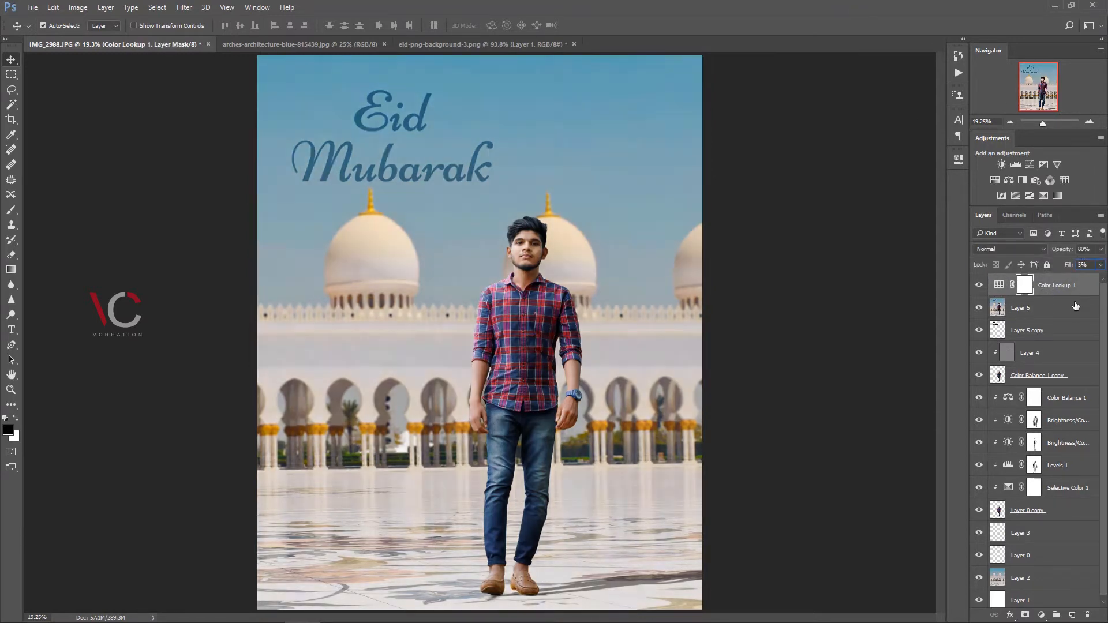
Step: Reduce the Color Lookup layer's opacity to 49% and compare the image with and without it
click(980, 286)
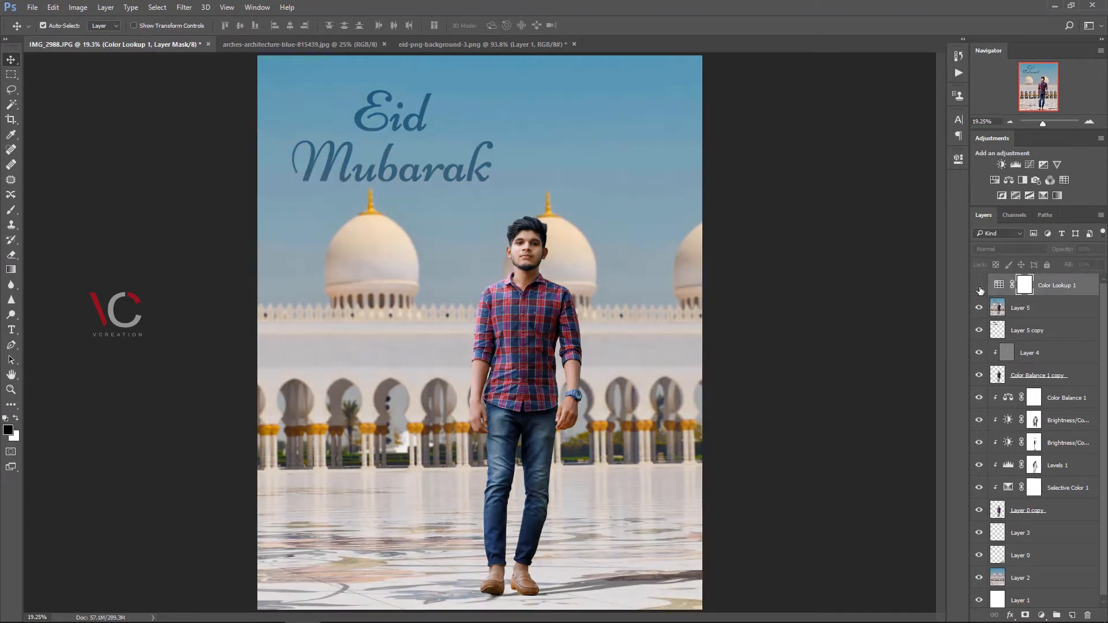
click(979, 286)
mouse_move(1070, 254)
mouse_down()
mouse_move(1052, 251)
mouse_move(1072, 254)
mouse_up()
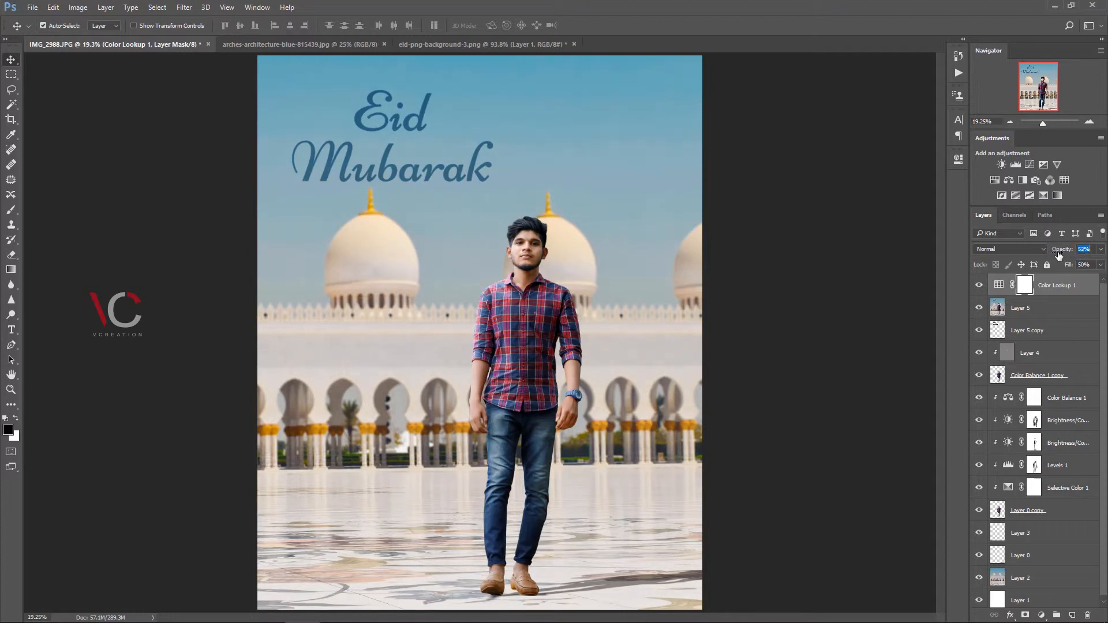
drag(967, 286, 1033, 167)
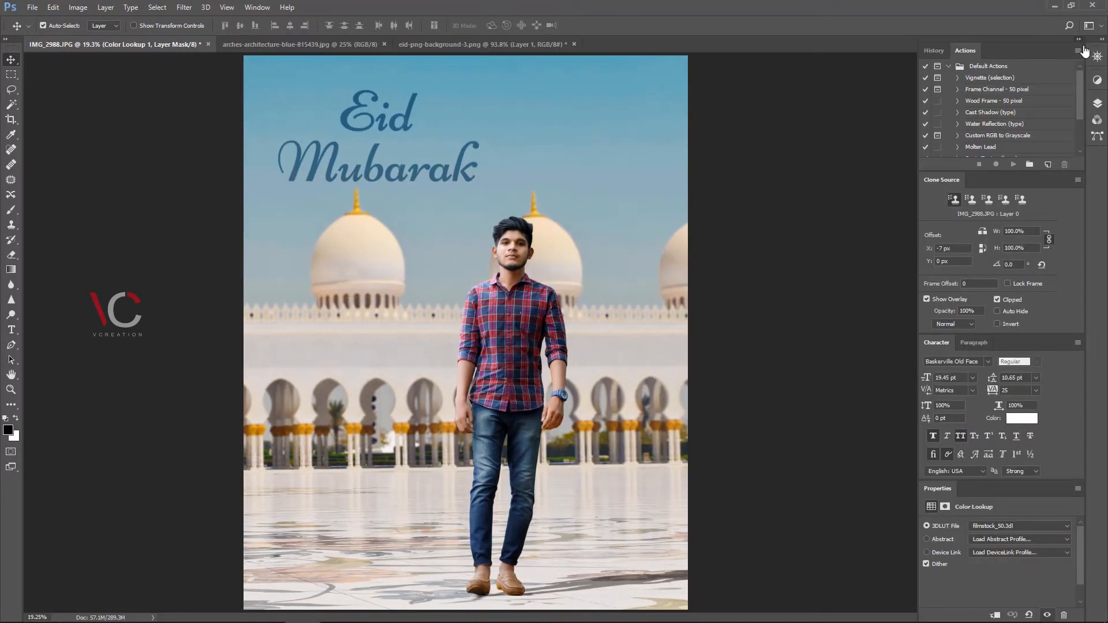
click(1083, 41)
click(1079, 41)
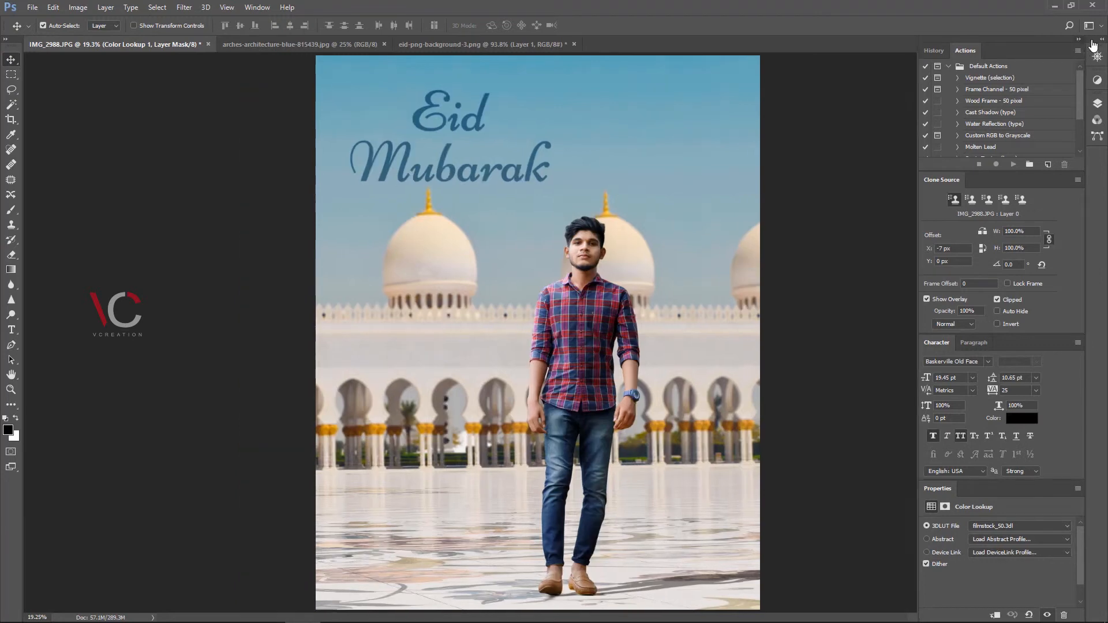
click(1103, 41)
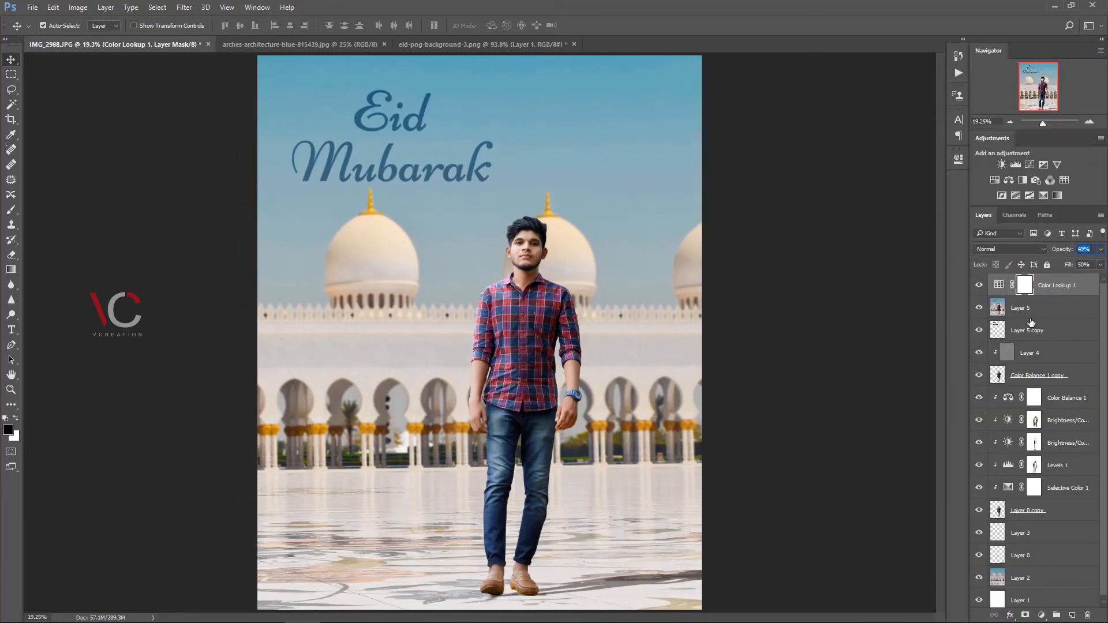
click(980, 284)
click(979, 285)
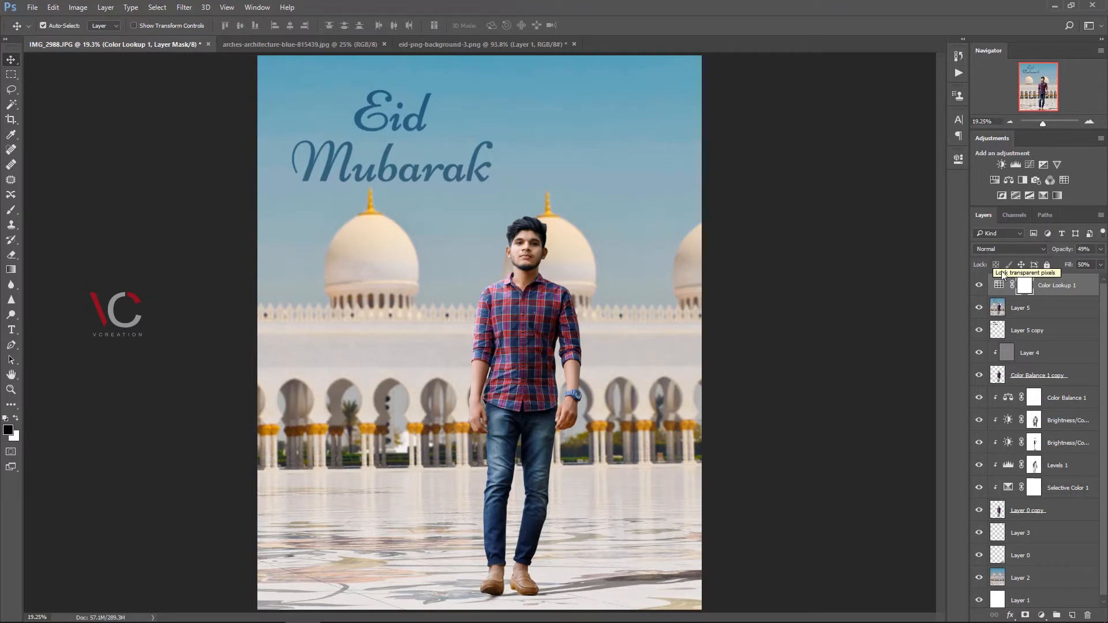
Step: Add a Color Balance adjustment layer above the Color Lookup and set the midtones Yellow–Blue value to -4
click(1041, 615)
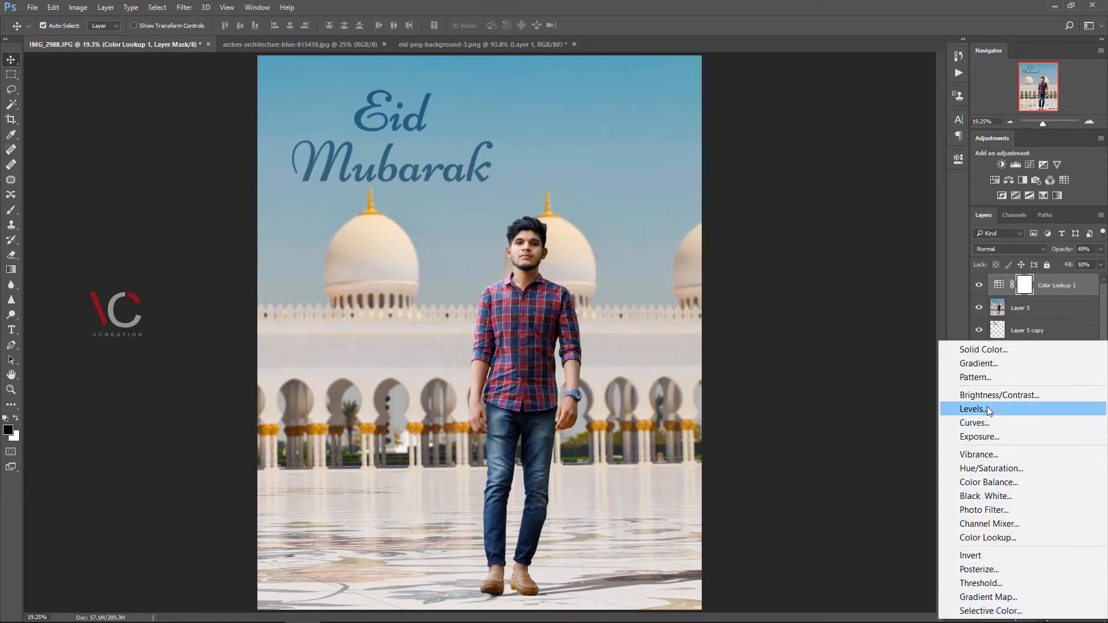
click(989, 482)
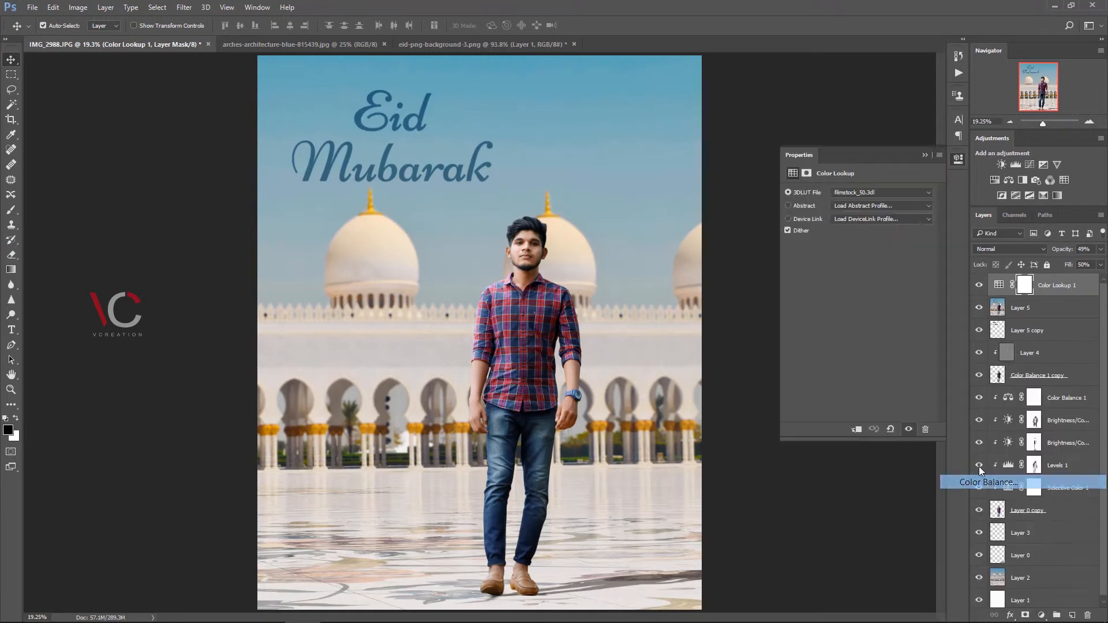
mouse_move(843, 220)
mouse_down()
mouse_move(867, 220)
mouse_move(828, 220)
mouse_move(864, 219)
mouse_up()
click(856, 429)
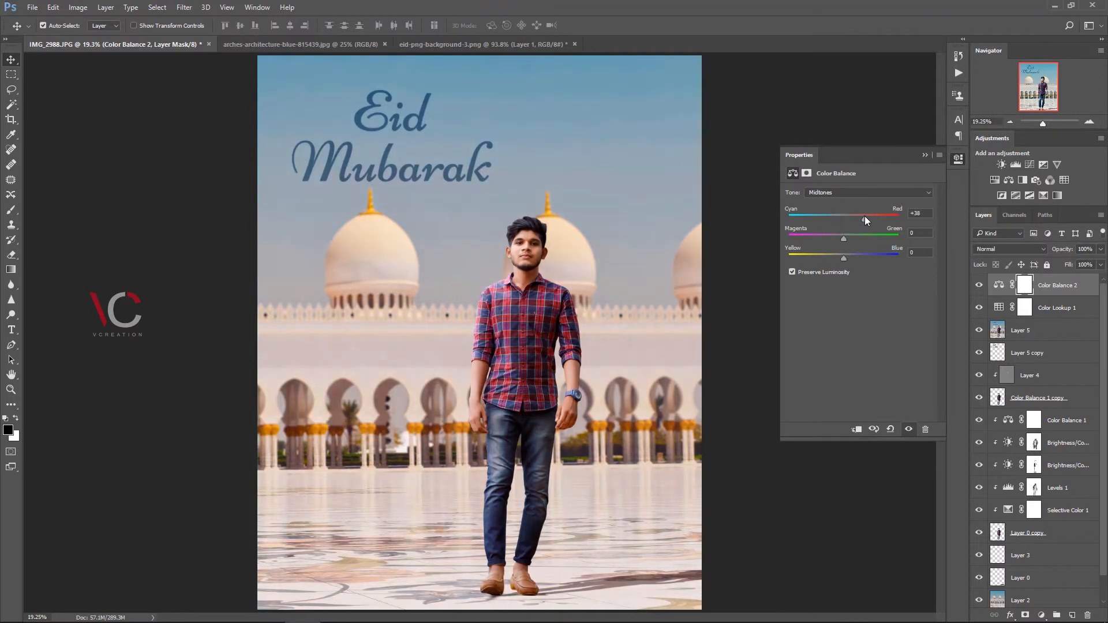
text(0)
drag(844, 258, 855, 259)
click(958, 158)
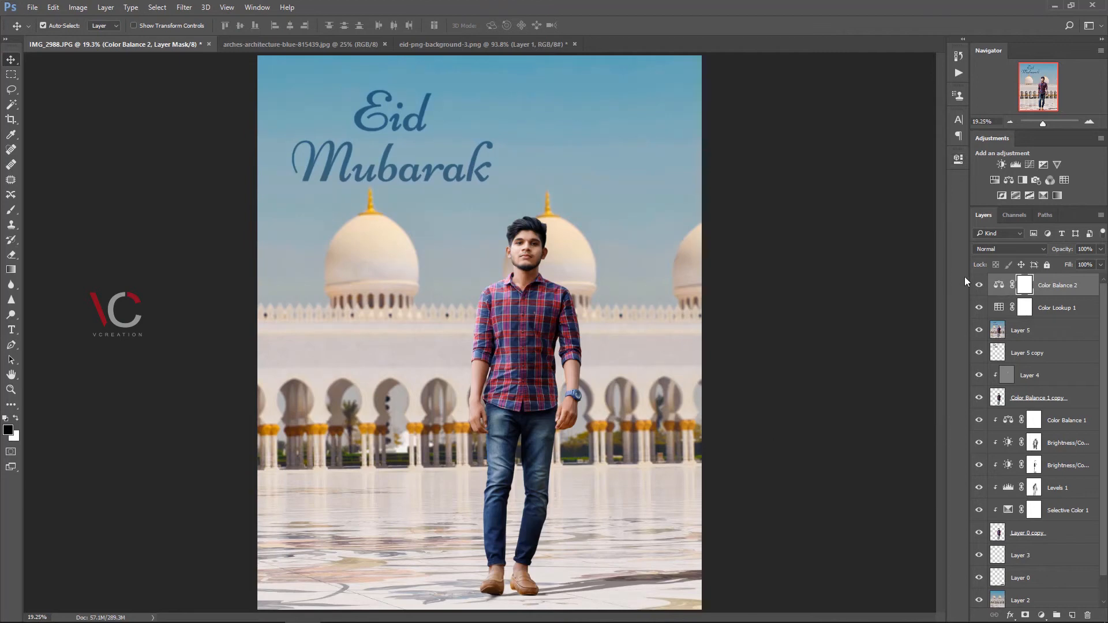
Step: In the new Color Balance layer, set the shadows Cyan–Red value to +3 and the midtones Cyan–Red value to -1
double_click(998, 289)
click(831, 192)
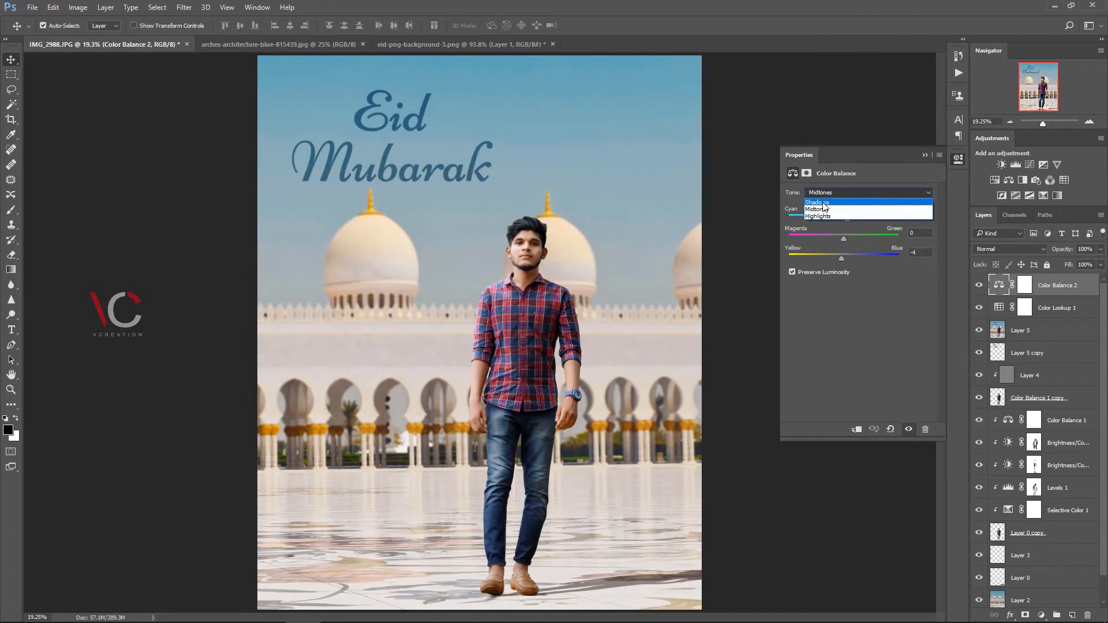
click(831, 200)
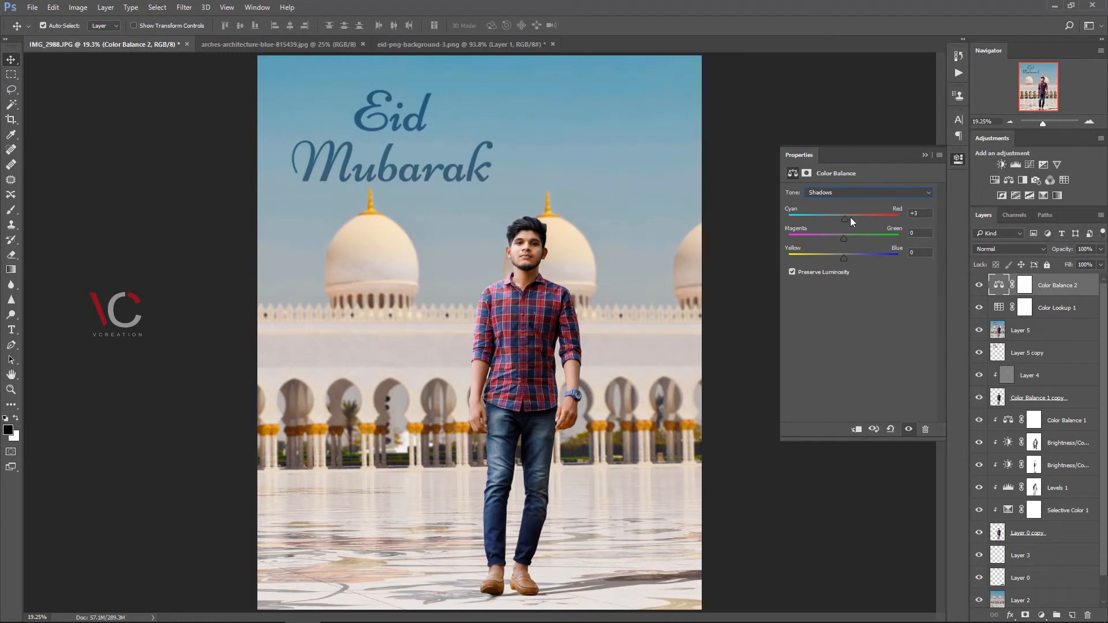
click(926, 155)
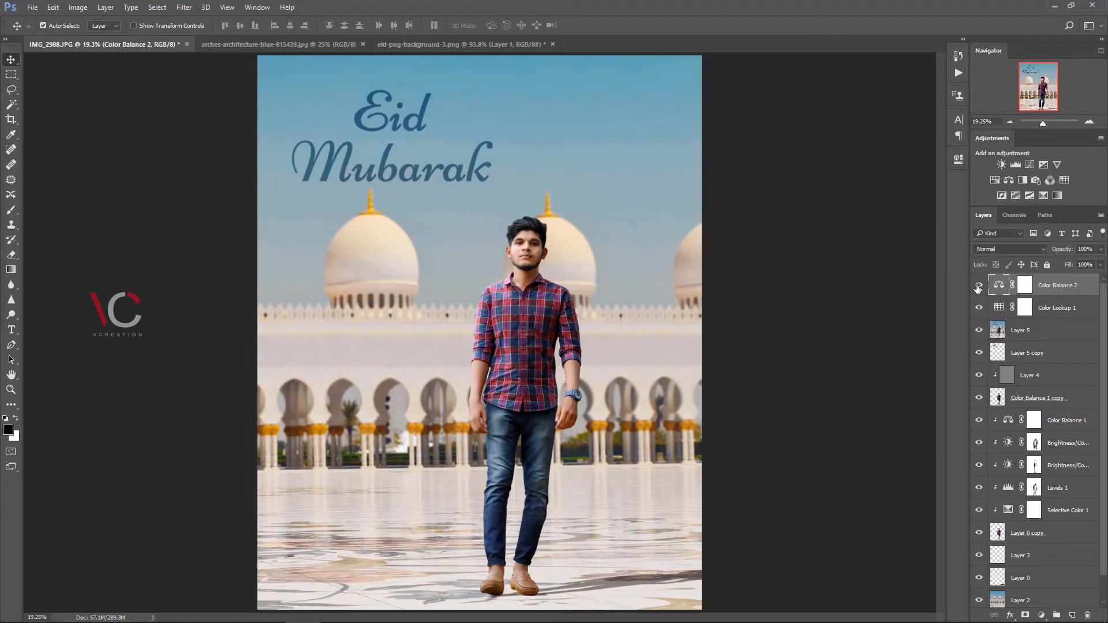
double_click(998, 285)
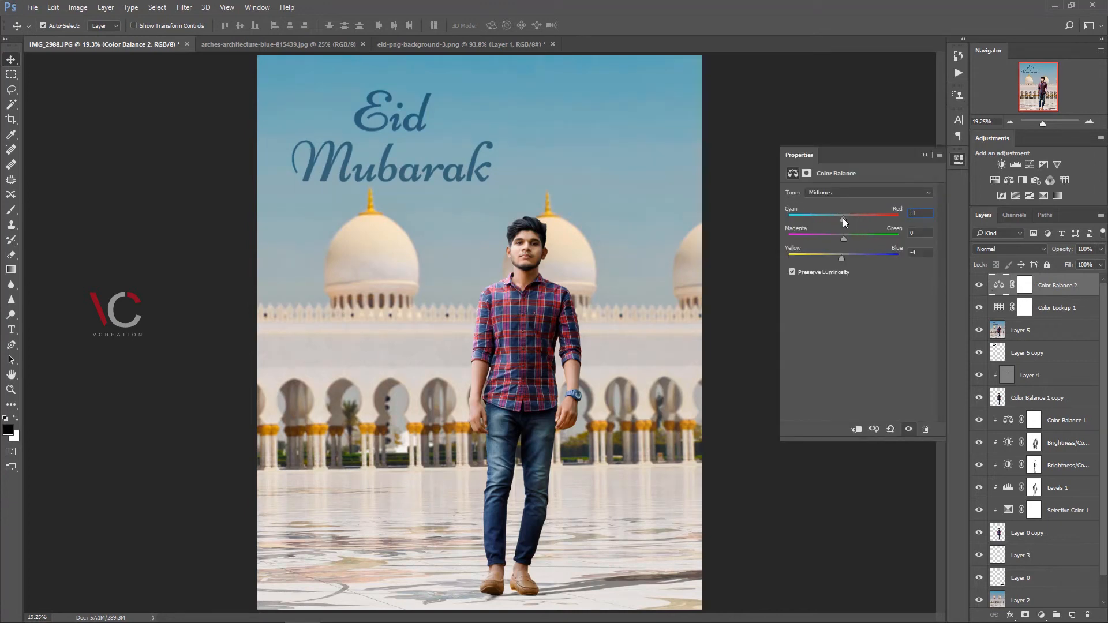
click(925, 155)
Step: Inspect the man's face and shirt up close, comparing the image with and without the Color Balance 2 layer
key(ctrl+equal)
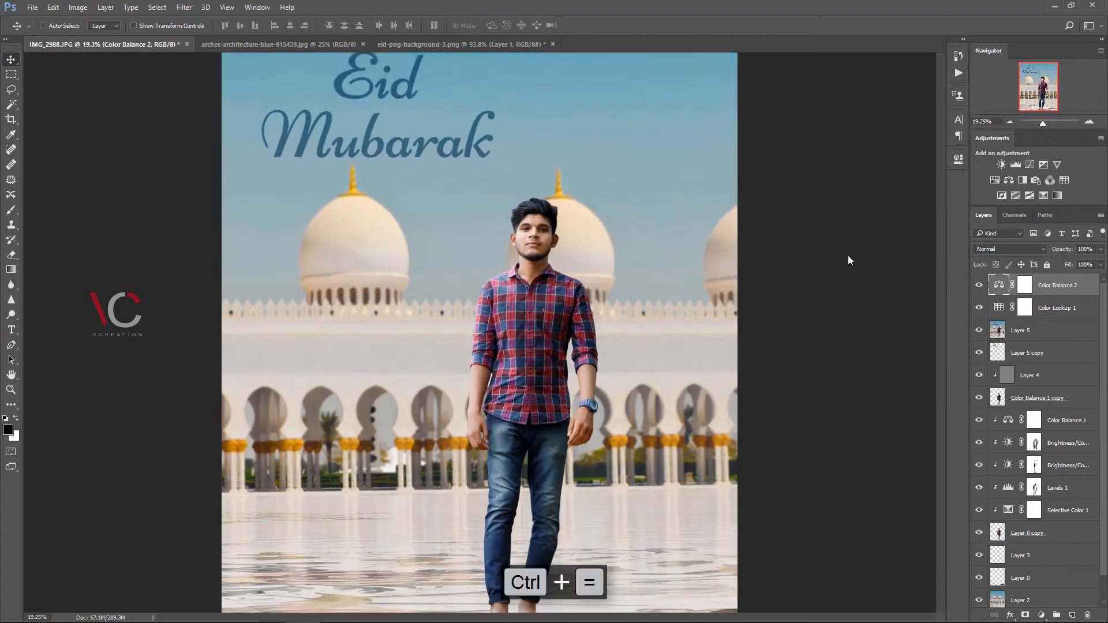
key(ctrl+equal)
key(ctrl+equal)
key(ctrl+equal)
key(ctrl+equal)
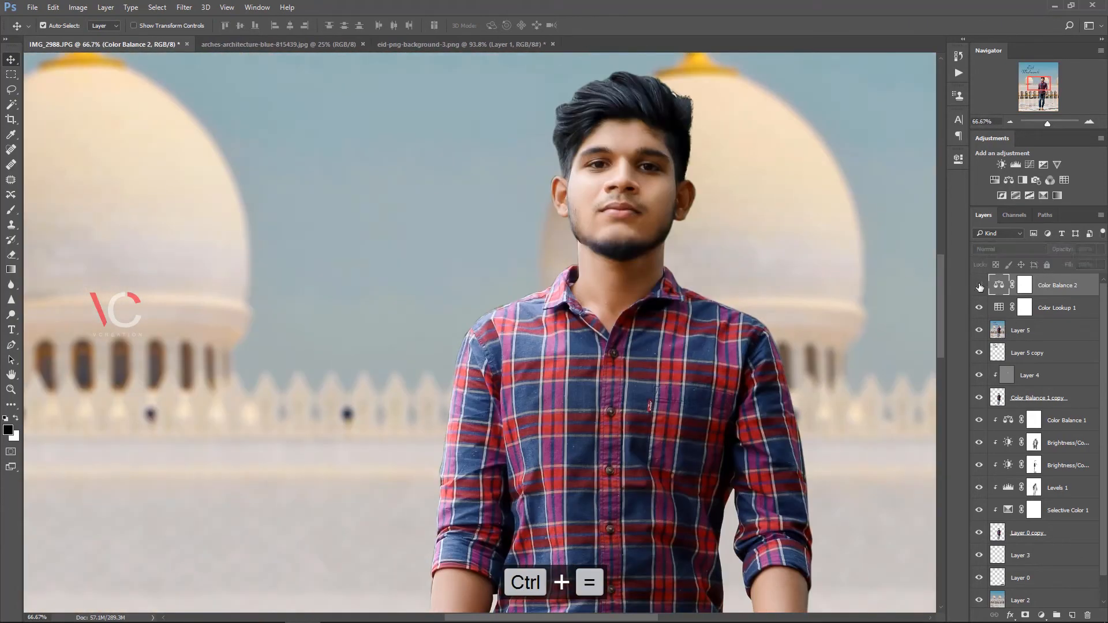
key(ctrl+0)
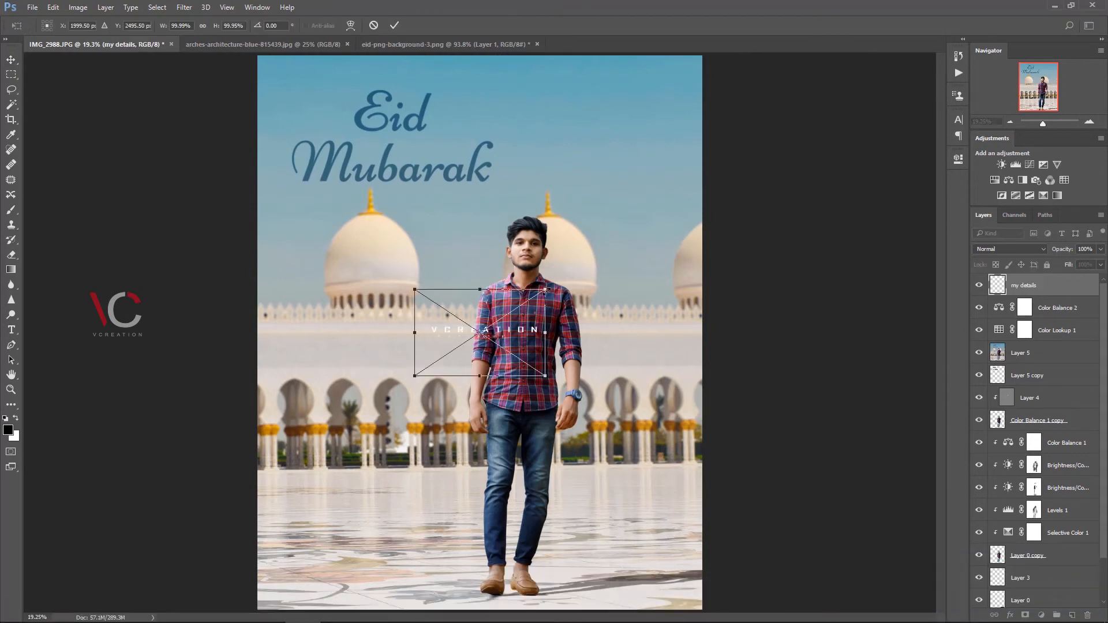
Step: Scale the placed "my details" VCREATION text to about 96% and position it in the image's lower-left corner
drag(546, 290, 571, 528)
drag(658, 571, 363, 608)
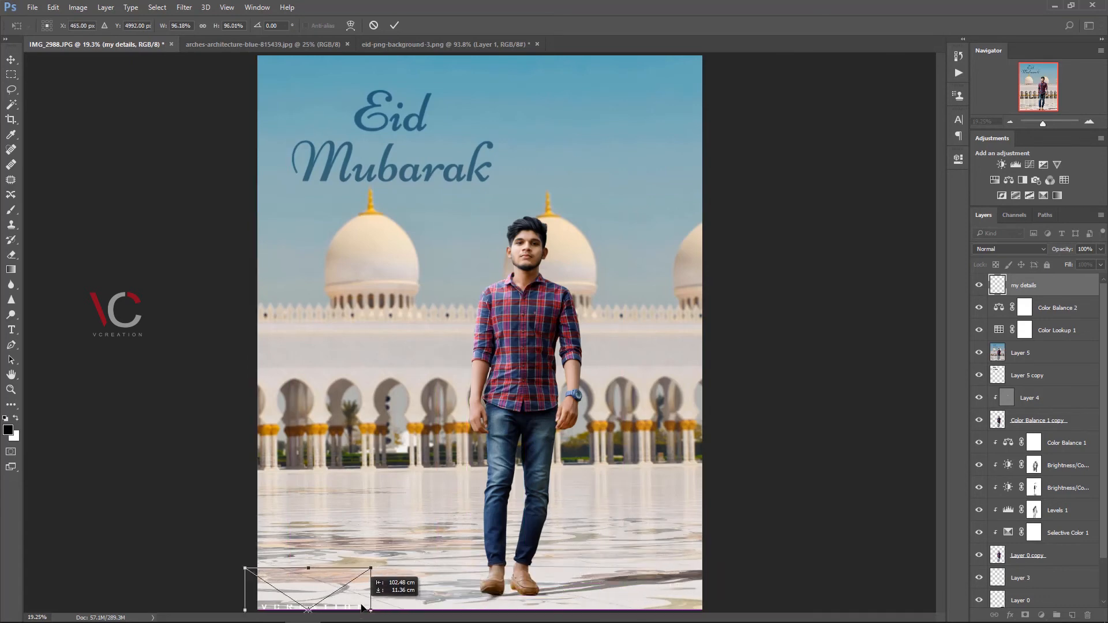
key(Return)
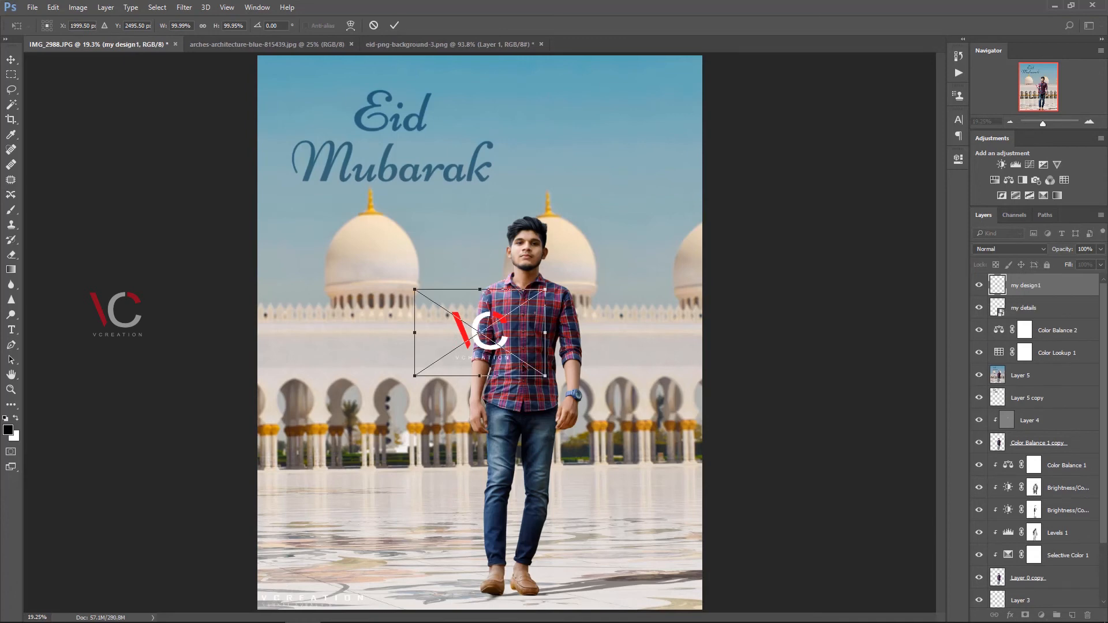
Step: Scale the placed "my design1" VC logo to about 41% and position it near the right edge of the image's upper-right corner
drag(547, 376, 511, 353)
drag(496, 306, 701, 70)
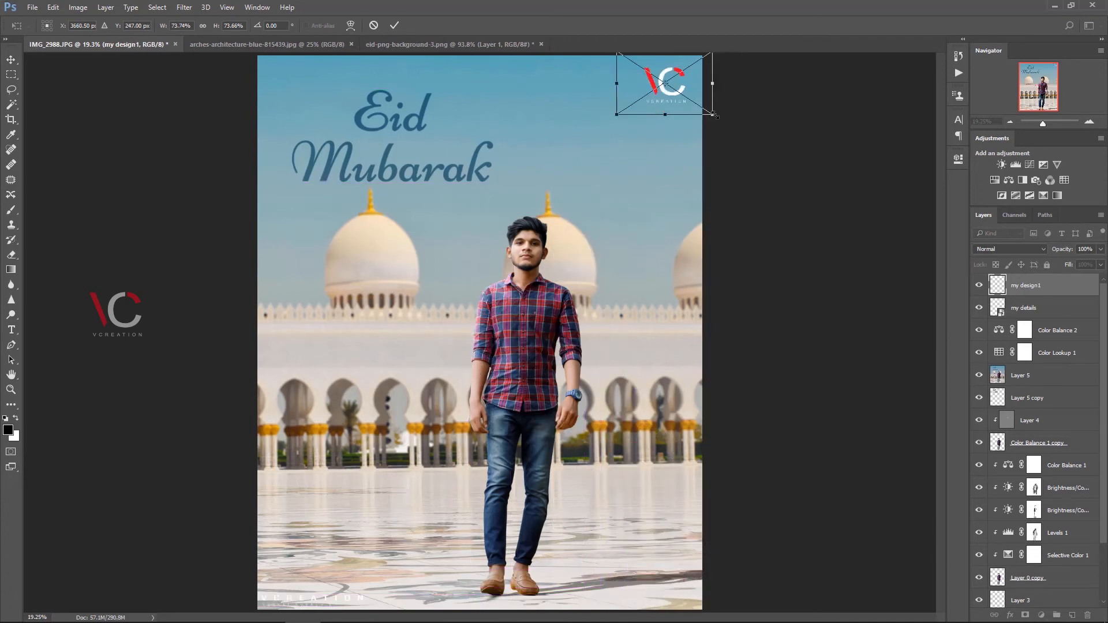
drag(714, 115, 684, 79)
key(Return)
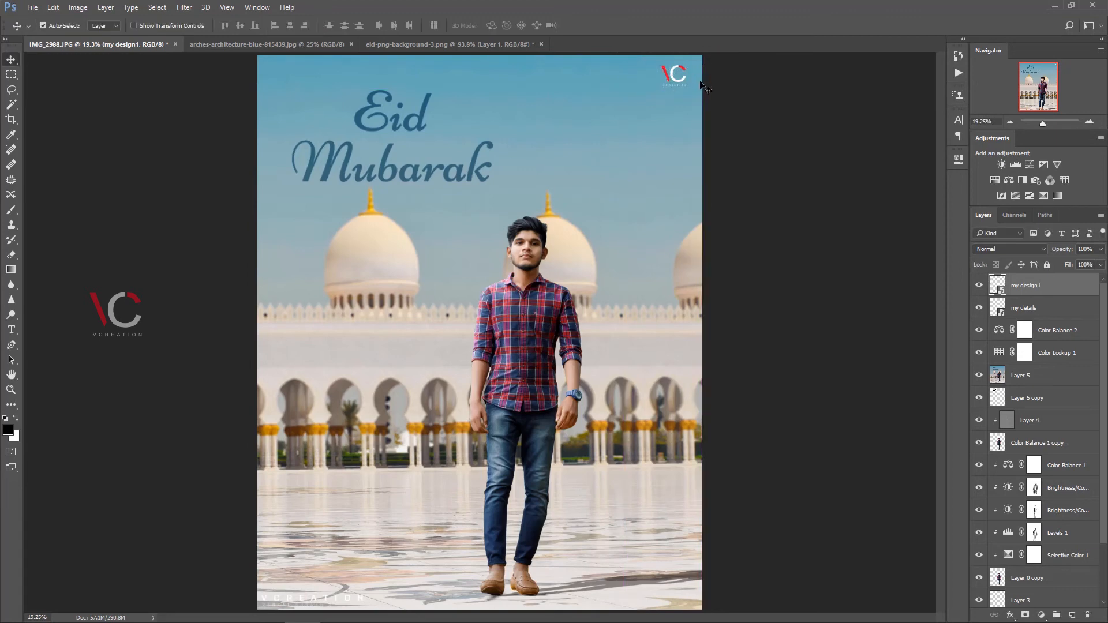
key(shift+Right)
key(shift+Right)
key(shift+Right)
key(shift+Right)
key(shift+Right)
Step: Invert the "my details" text to black and scale it down slightly in the image's lower-left corner
click(1038, 309)
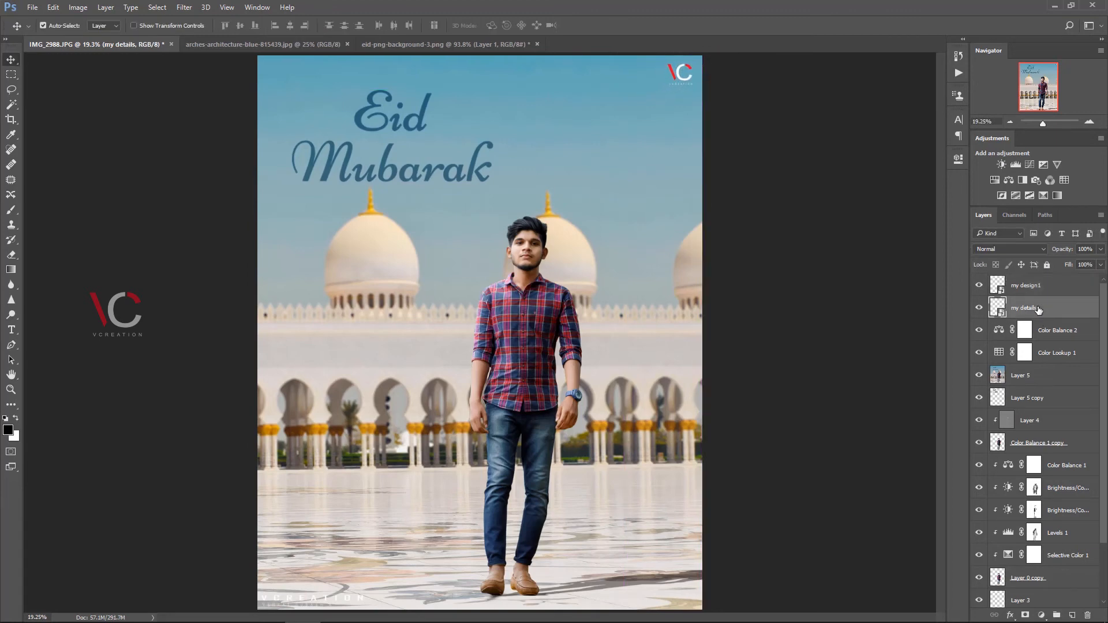
key(ctrl+i)
key(ctrl+minus)
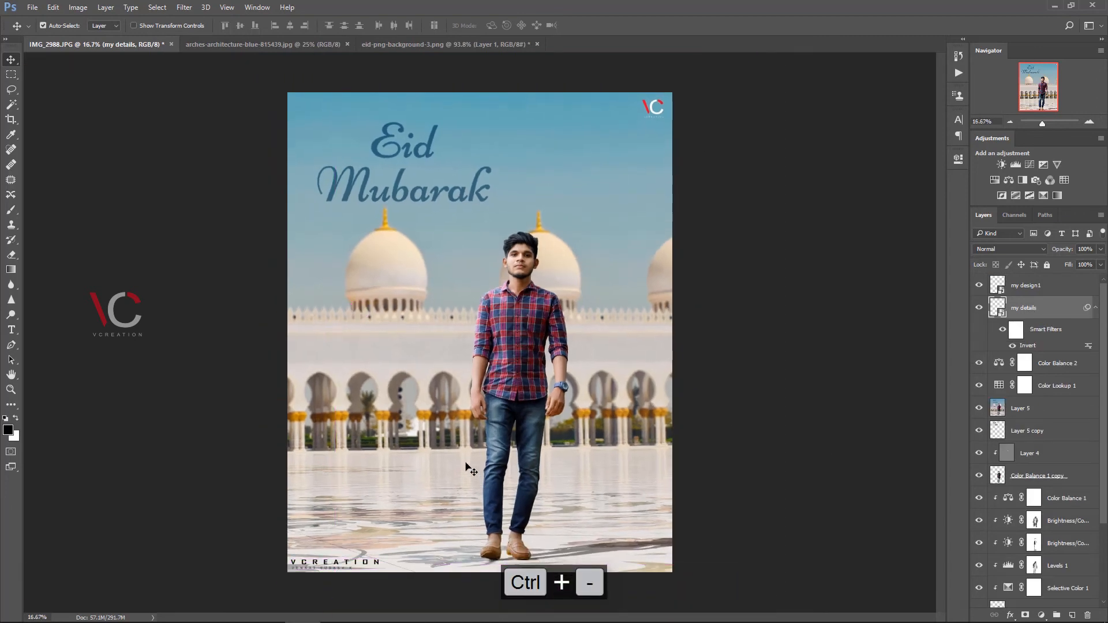
key(ctrl+t)
click(571, 244)
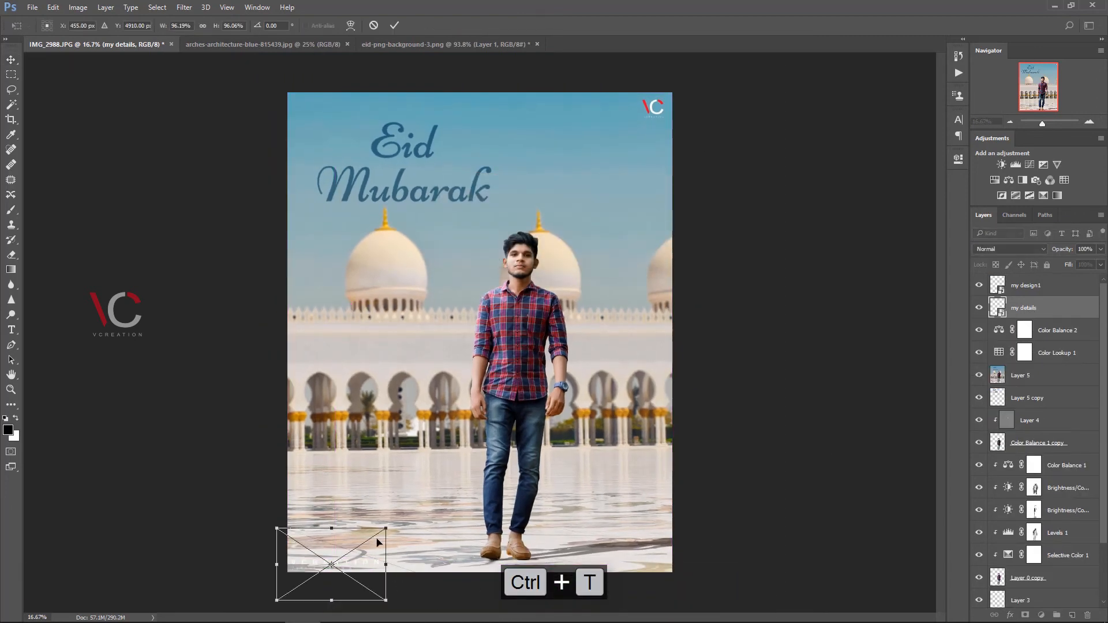
drag(383, 526, 369, 551)
key(Return)
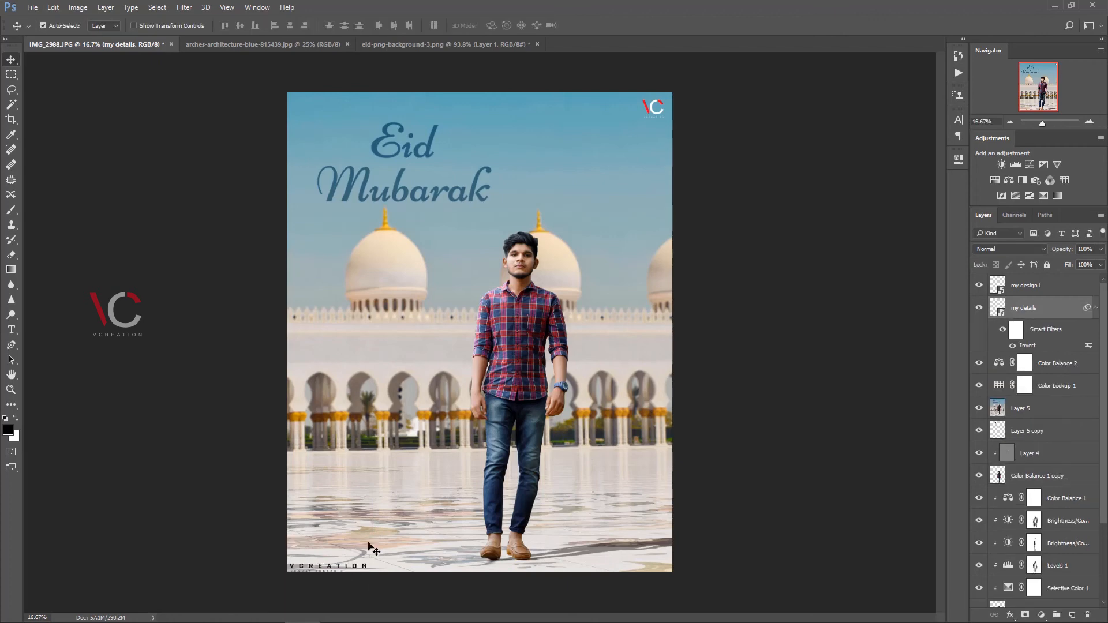
Step: Nudge the VCREATION text right and up so it sits clear of the image's lower-left edges
key(shift+Right)
key(shift+Right)
key(shift+Right)
key(shift+Right)
key(shift+Up)
key(shift+Up)
key(shift+Up)
key(shift+Up)
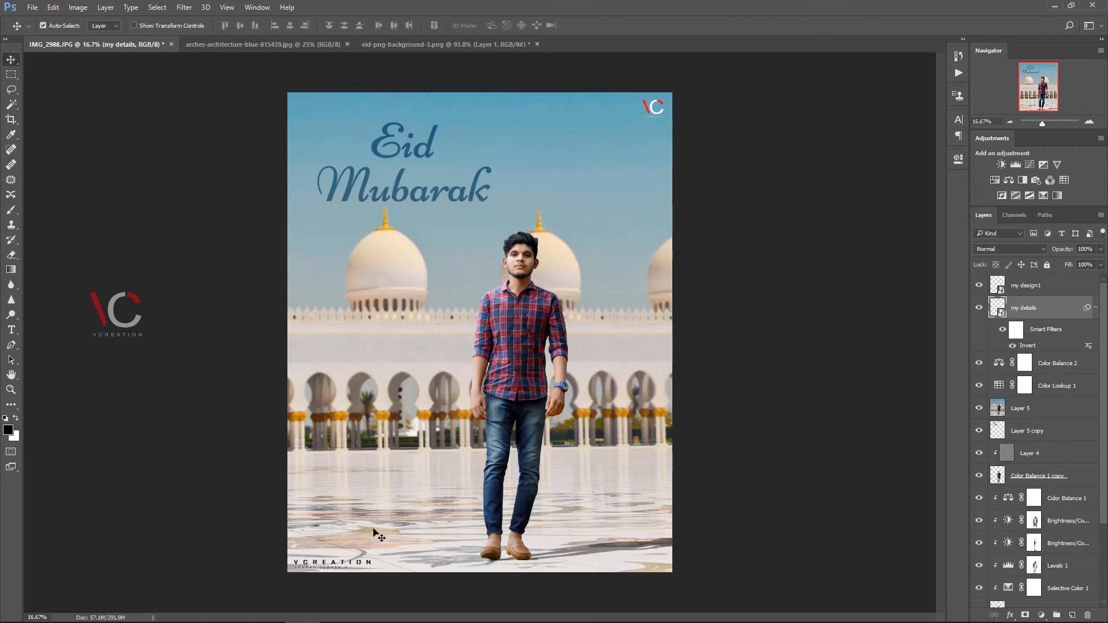
key(shift+Left)
key(shift+Up)
Step: Collapse the "my details" layer's smart filters, lower its opacity to 86% and compare the text in inverted colours
click(1096, 307)
mouse_move(1050, 265)
mouse_down()
mouse_move(1022, 264)
mouse_move(1102, 280)
mouse_move(1052, 252)
mouse_up()
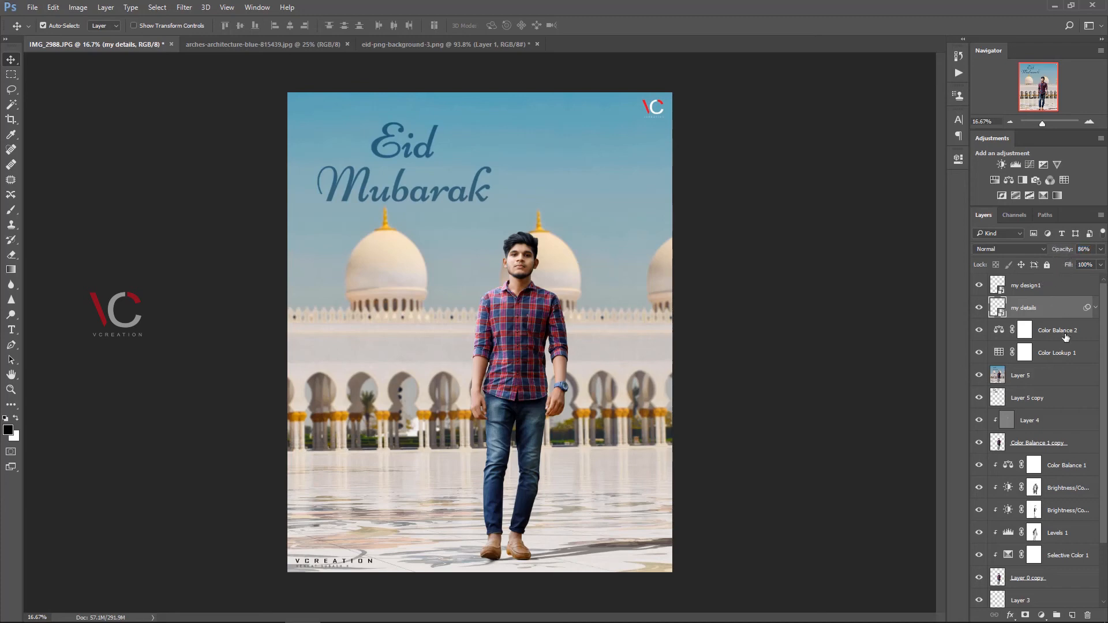
key(ctrl+i)
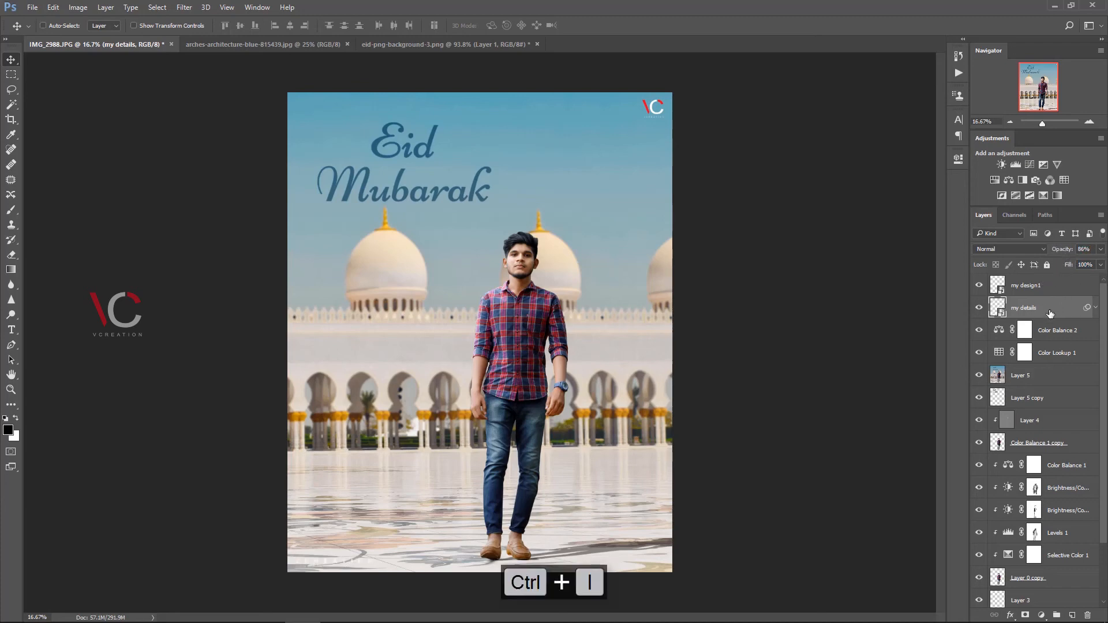
key(ctrl+i)
Step: Fine-tune the VC logo's placement in the image's upper-right corner by nudging the "my design1" layer to the right
click(1033, 285)
key(ctrl+t)
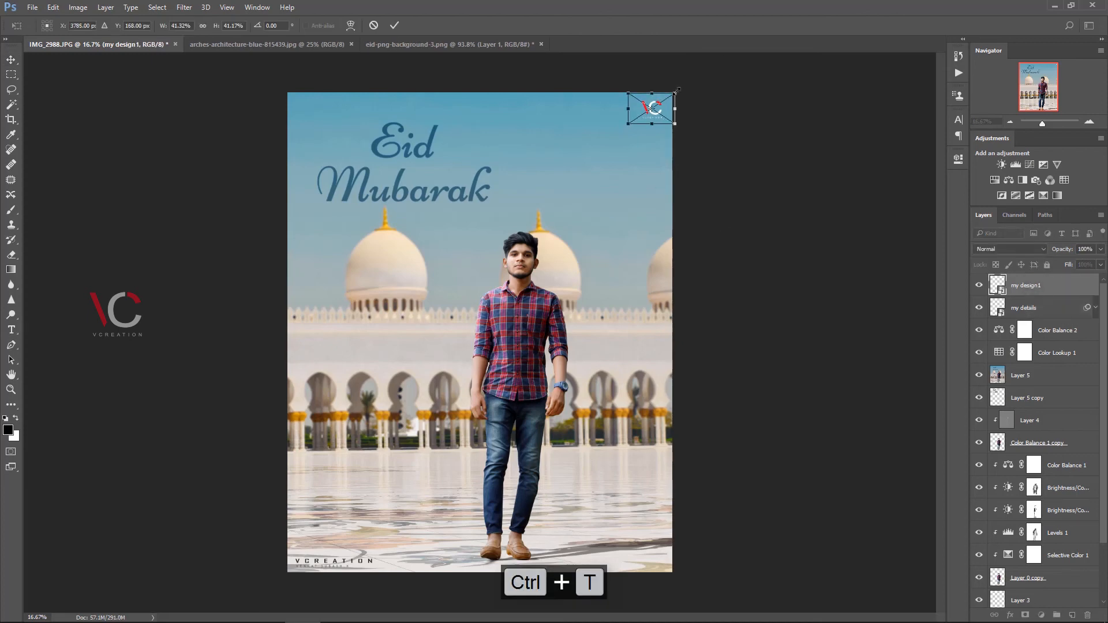
key(Return)
key(shift+Right)
key(shift+Right)
key(shift+Right)
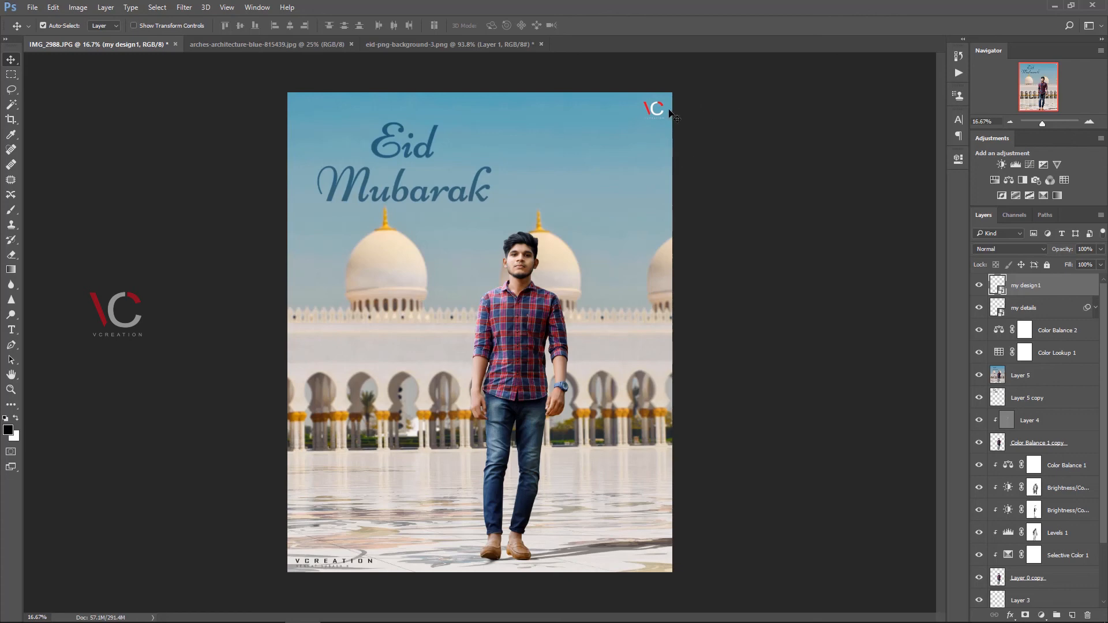
key(ctrl+t)
drag(669, 121, 660, 566)
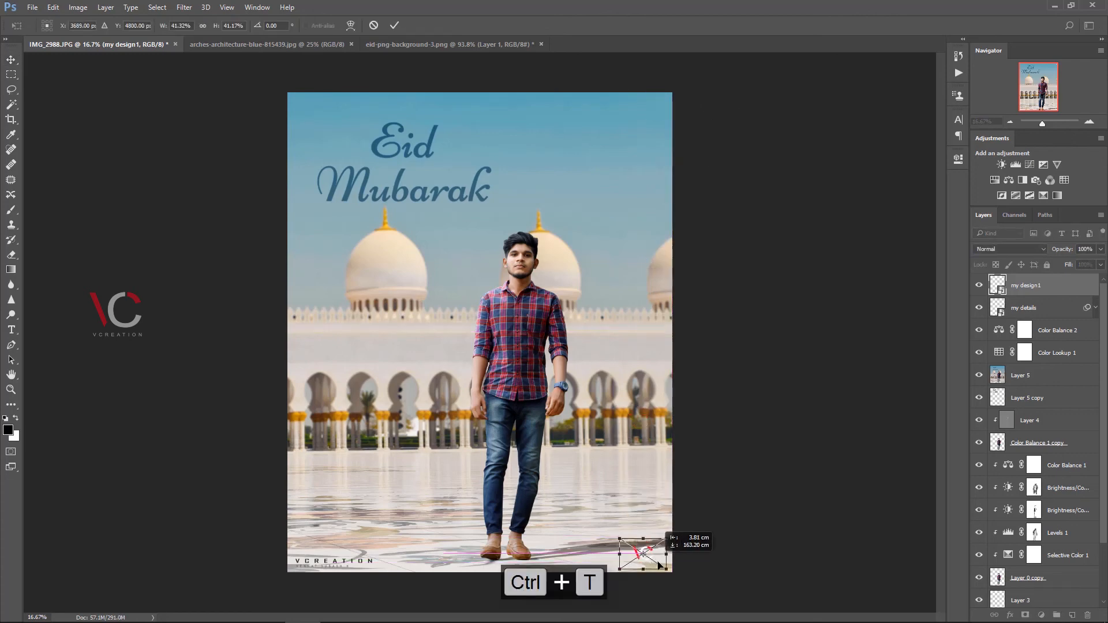
key(Escape)
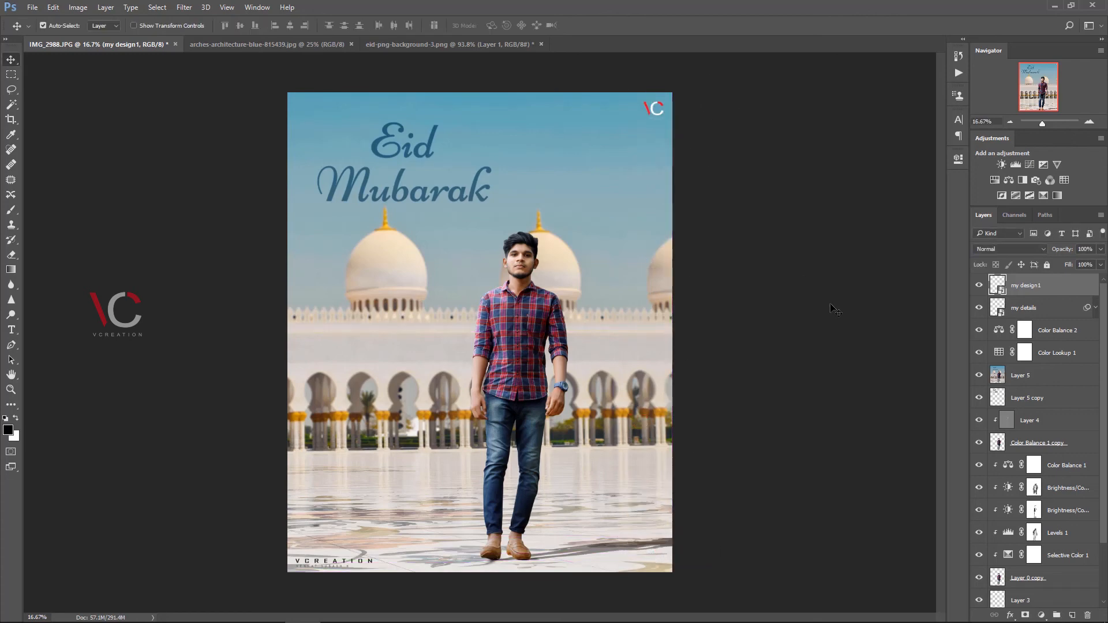